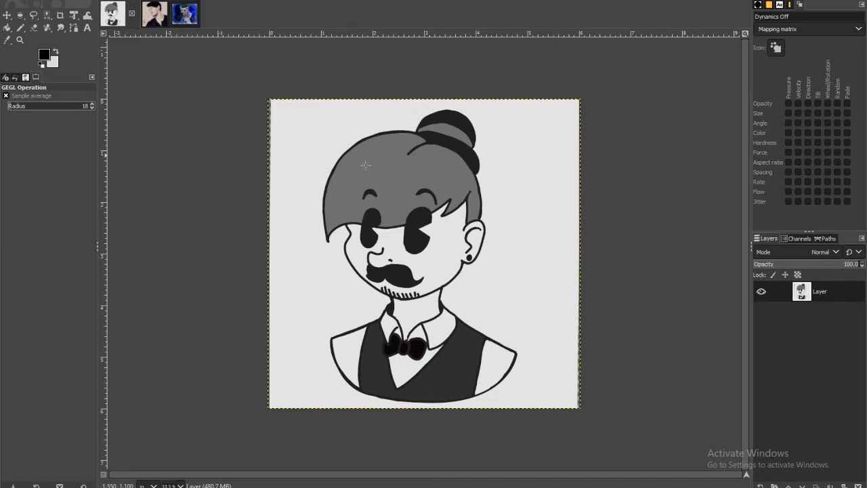
# Step: Apply a Gaussian Blur with Size X and Size Y of 6.63 to the cartoon portrait
pyautogui.click(180, 1)
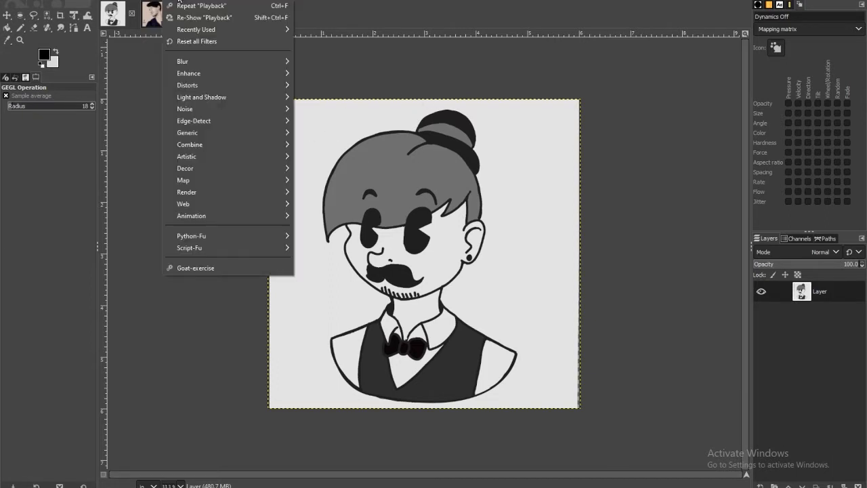
pyautogui.moveTo(201, 63)
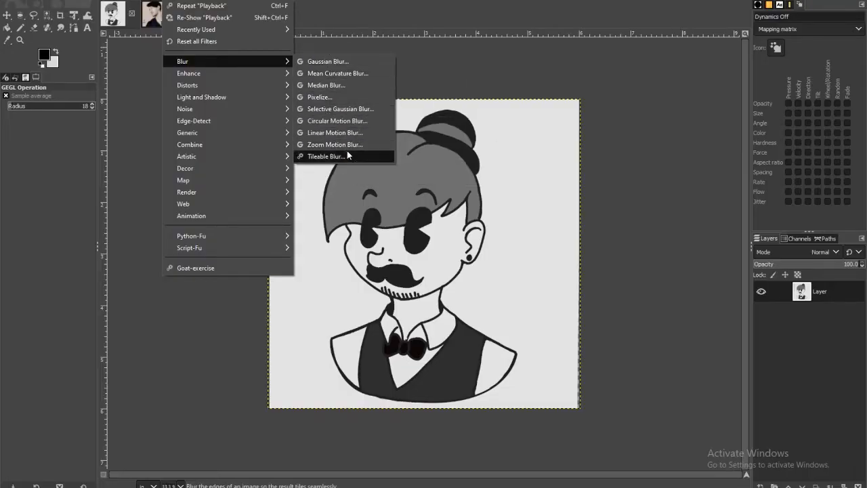
pyautogui.click(349, 63)
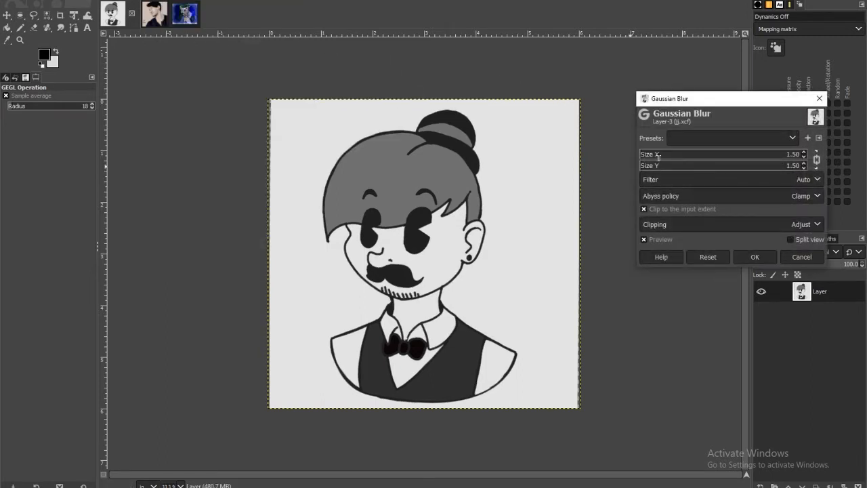
pyautogui.moveTo(658, 156)
pyautogui.mouseDown()
pyautogui.moveTo(717, 155)
pyautogui.moveTo(648, 155)
pyautogui.mouseUp()
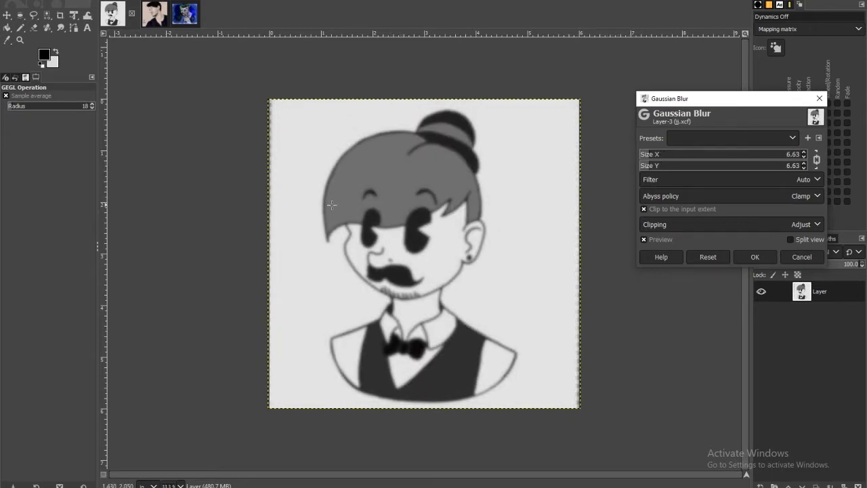
pyautogui.click(760, 258)
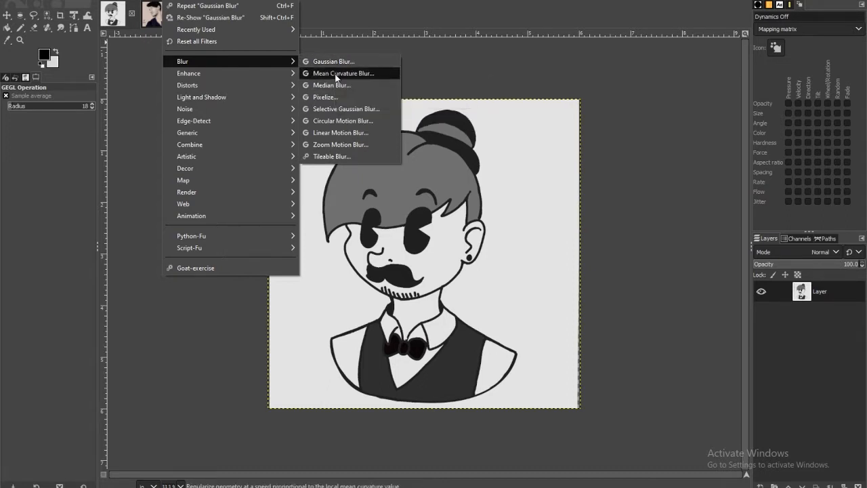
# Step: Preview the Pixelize filter on the cartoon portrait with square blocks of 36 and 24 pixels, and cancel it
pyautogui.click(338, 97)
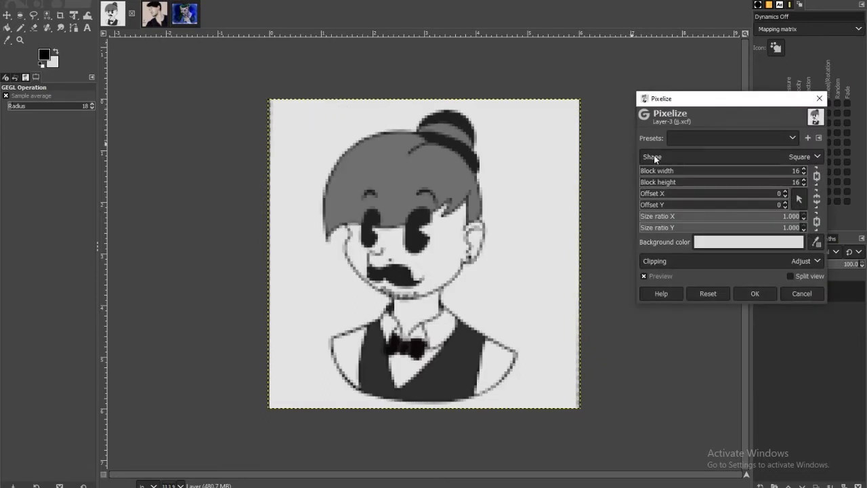
pyautogui.click(646, 171)
pyautogui.click(642, 171)
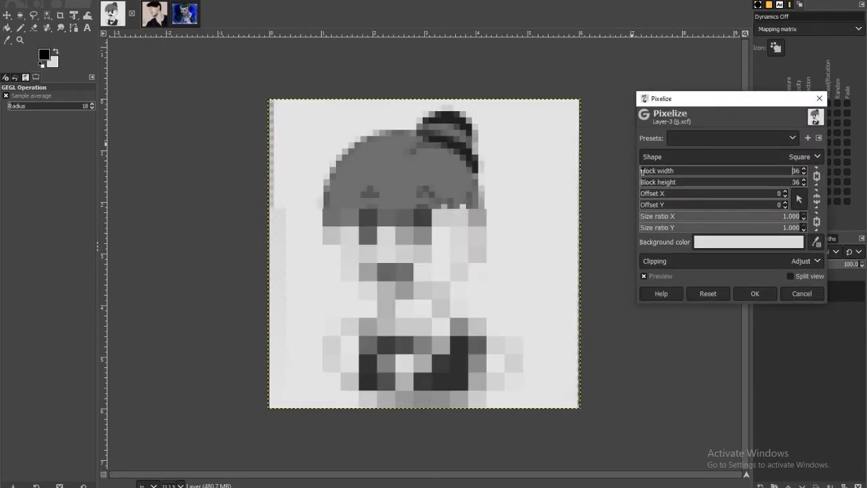
pyautogui.click(640, 172)
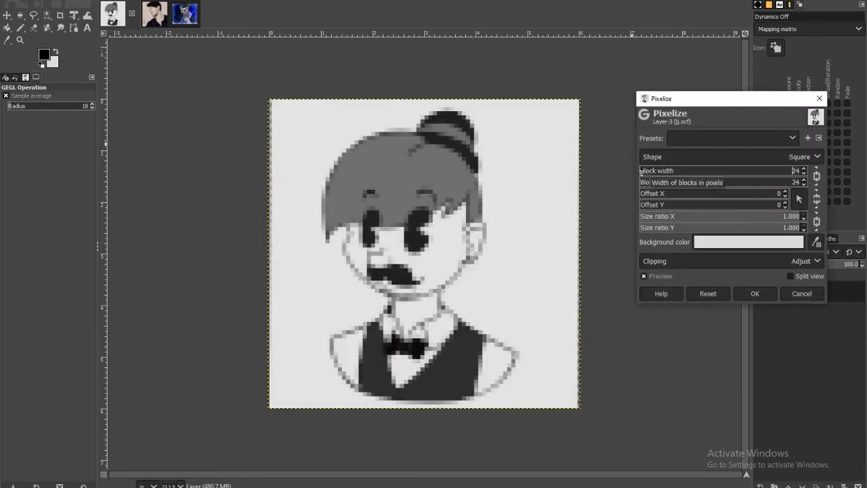
pyautogui.click(643, 172)
pyautogui.moveTo(643, 172); pyautogui.dragTo(642, 171)
pyautogui.click(786, 300)
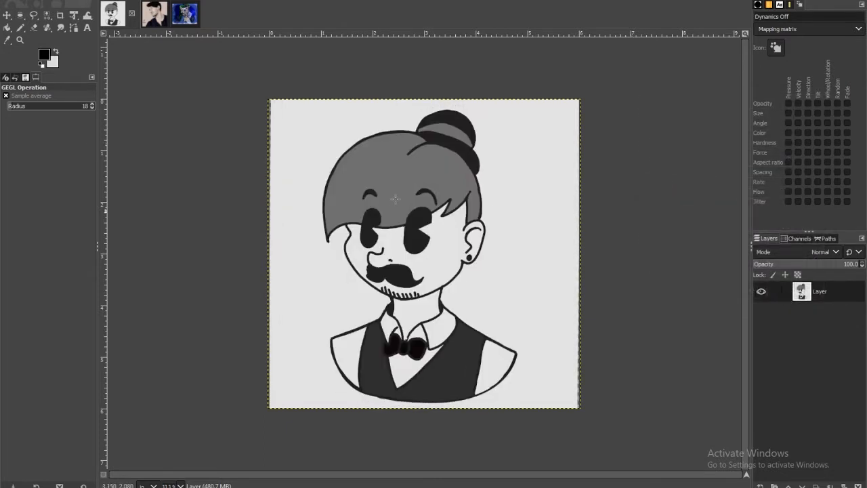
# Step: Preview Pixelize again with 112-pixel blocks, a size ratio of 0.593, offset X 666 and offset Y 946, and cancel it
pyautogui.hotkey('ctrl', 'shift', 'f')
pyautogui.moveTo(684, 100); pyautogui.dragTo(643, 112)
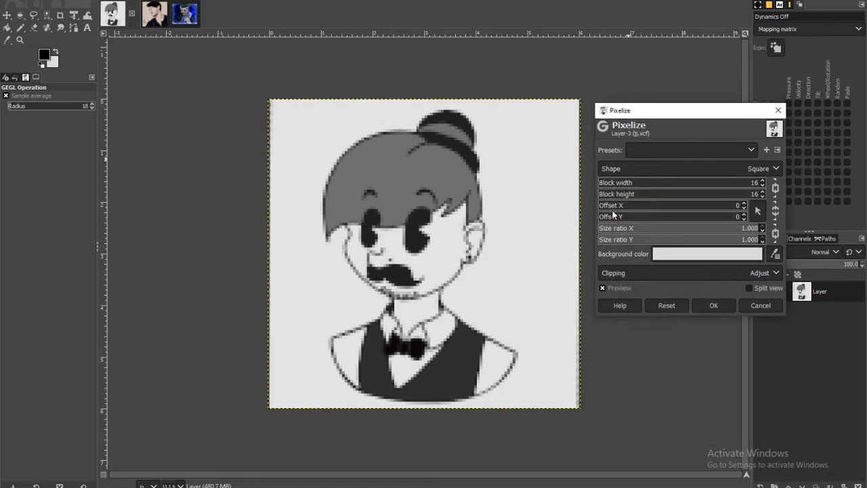
pyautogui.click(614, 183)
pyautogui.moveTo(613, 183); pyautogui.dragTo(607, 183)
pyautogui.moveTo(629, 227); pyautogui.dragTo(692, 235)
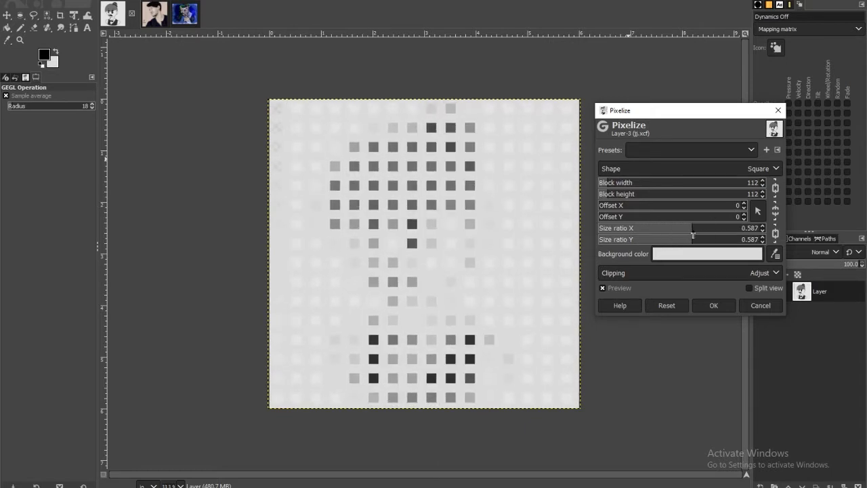
pyautogui.moveTo(627, 208); pyautogui.dragTo(673, 220)
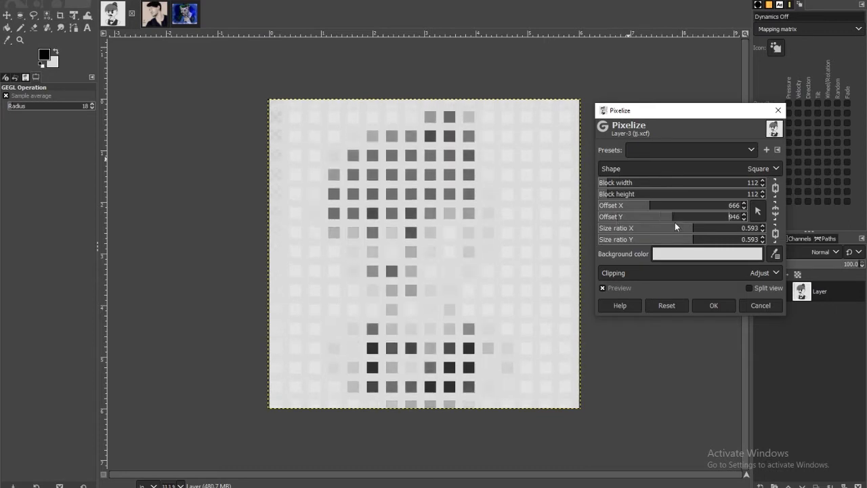
pyautogui.click(761, 306)
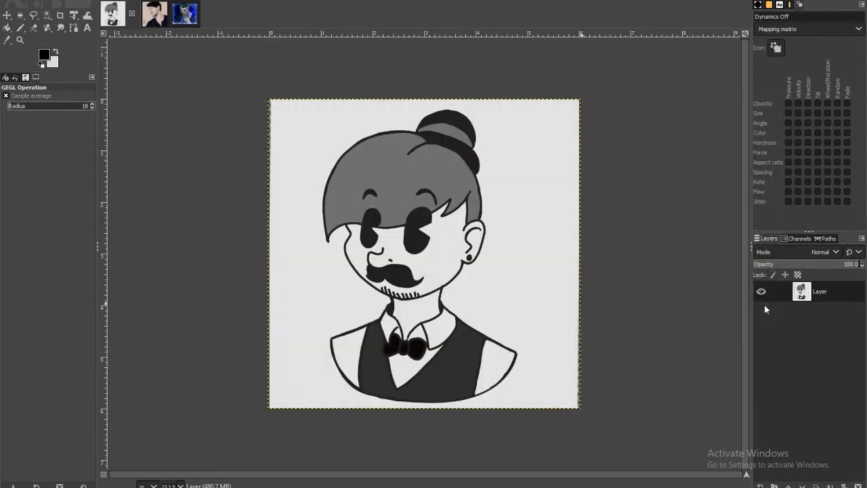
# Step: Try the Zoom Motion Blur filter on the cartoon portrait
pyautogui.click(196, 2)
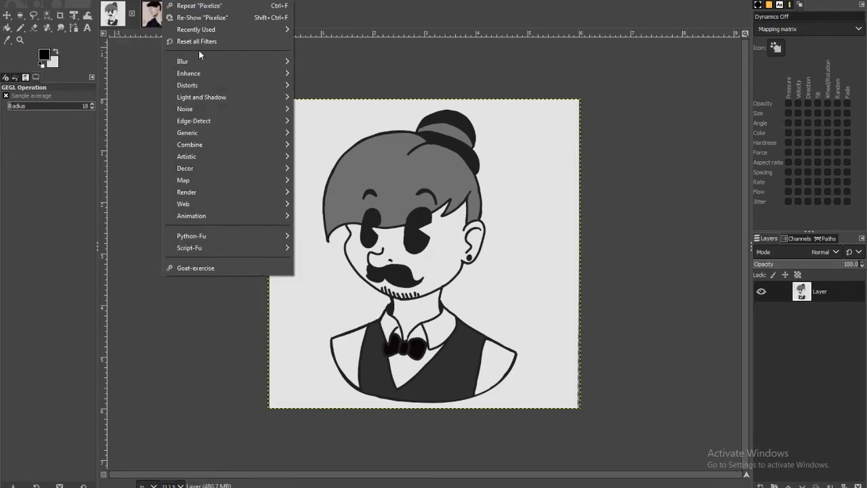
pyautogui.moveTo(199, 60)
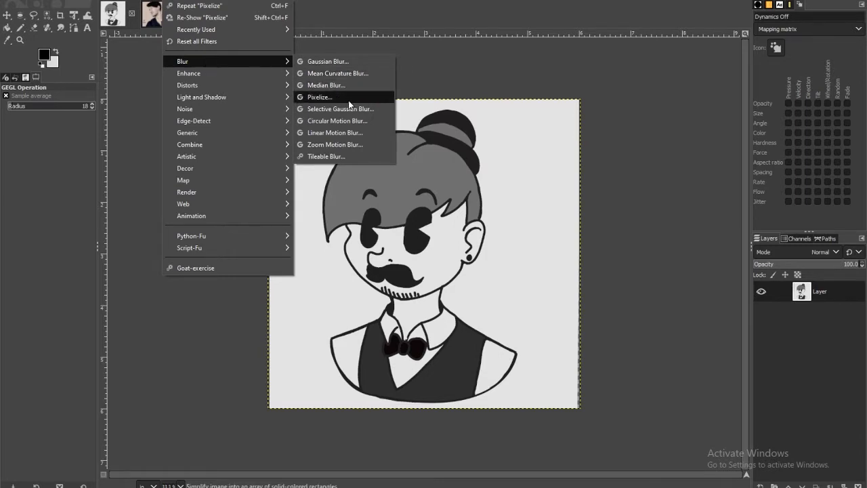
pyautogui.click(348, 143)
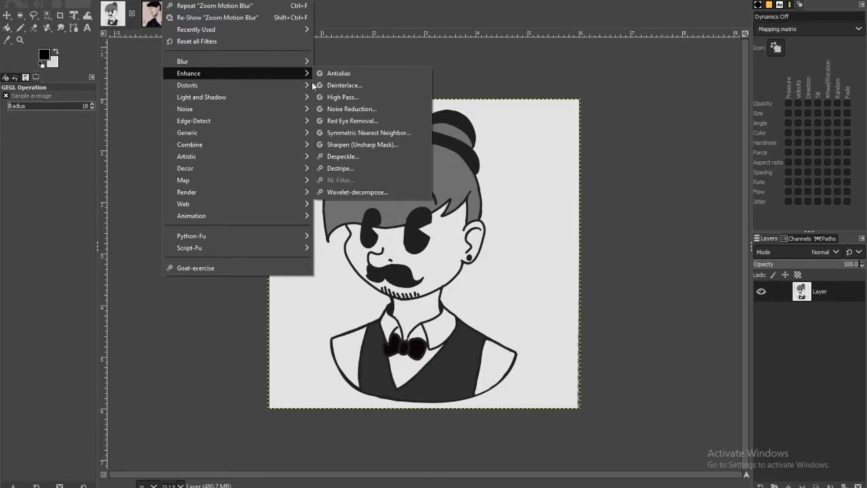
# Step: Switch to the marvin.png image and apply Sharpen (Unsharp Mask) with radius 18.703 and a strongly increased amount
pyautogui.moveTo(250, 73)
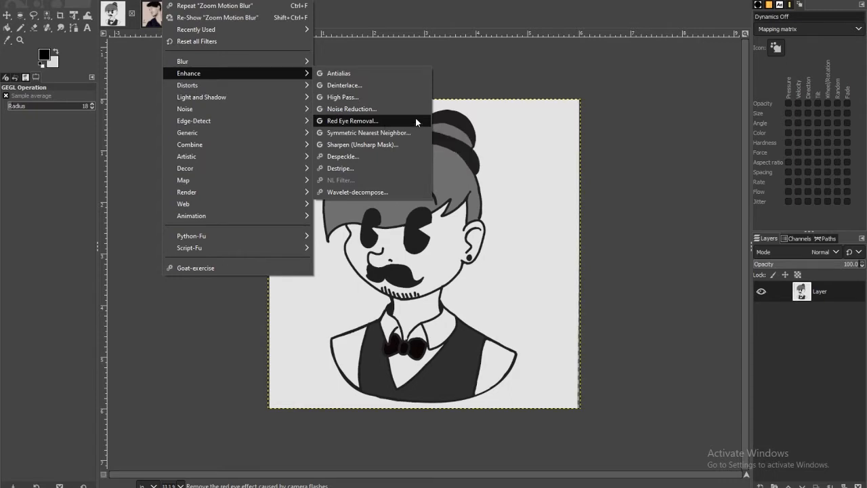
pyautogui.click(150, 14)
pyautogui.click(163, 11)
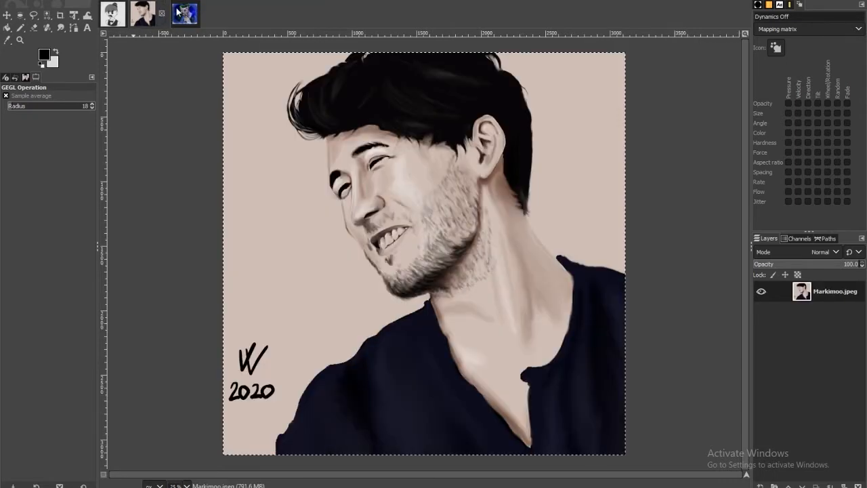
pyautogui.click(180, 11)
pyautogui.click(173, 2)
pyautogui.moveTo(169, 3)
pyautogui.moveTo(207, 73)
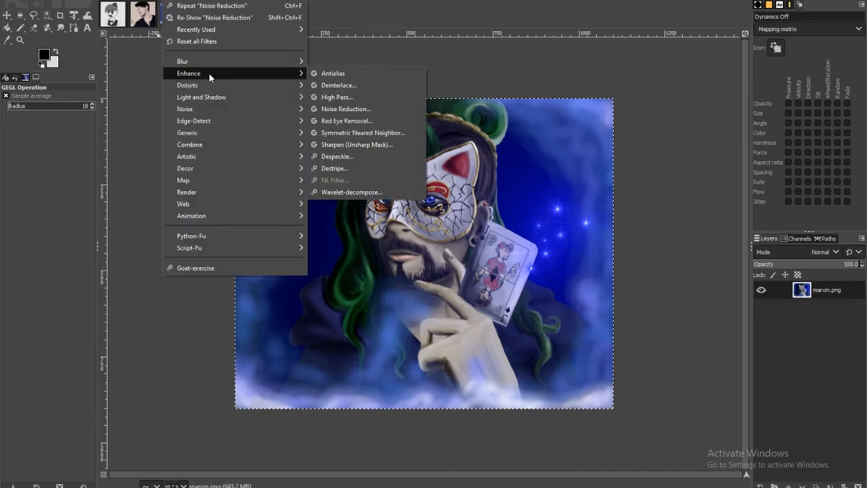
pyautogui.click(362, 144)
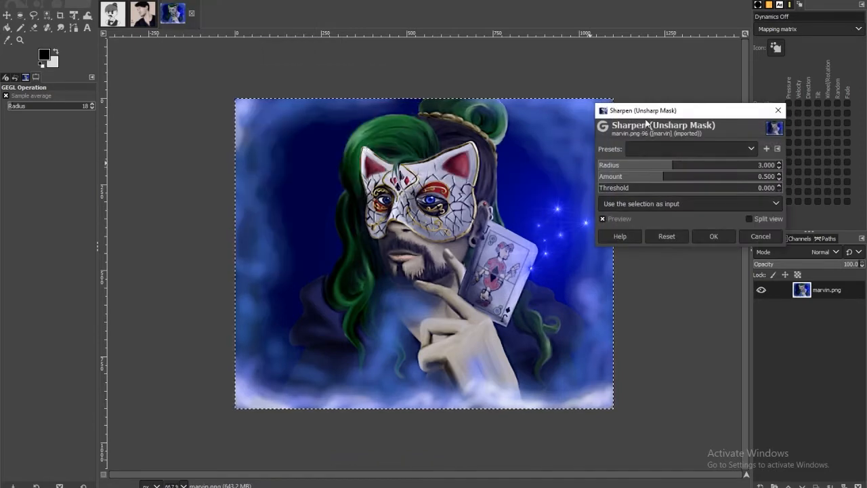
pyautogui.moveTo(700, 167); pyautogui.dragTo(749, 168)
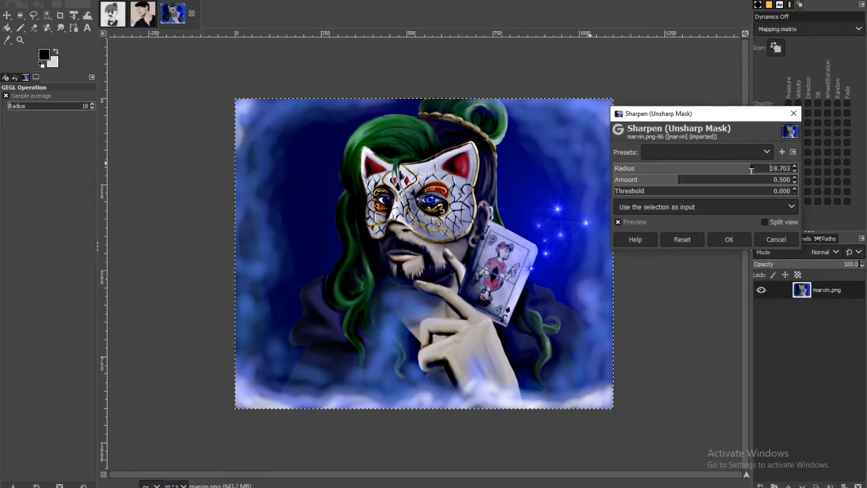
pyautogui.moveTo(692, 179); pyautogui.dragTo(759, 181)
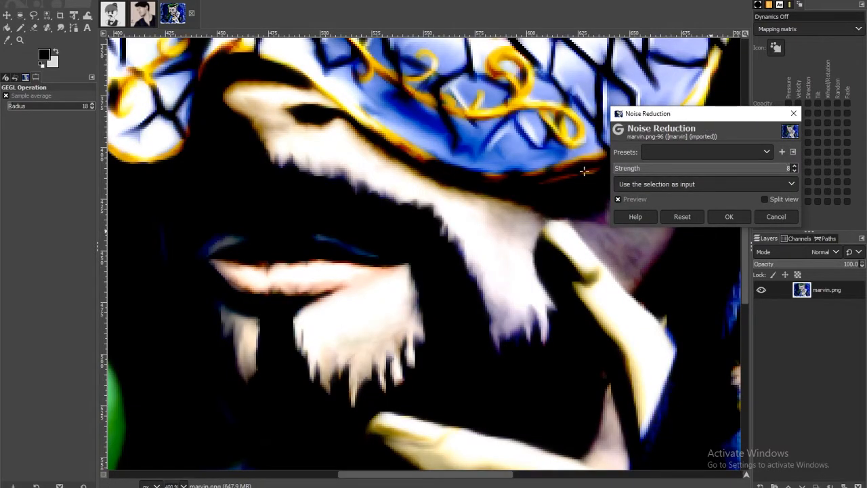
# Step: Preview Noise Reduction at strength 8 on the sharpened marvin.png image and cancel it
pyautogui.moveTo(679, 170); pyautogui.dragTo(790, 170)
pyautogui.click(776, 217)
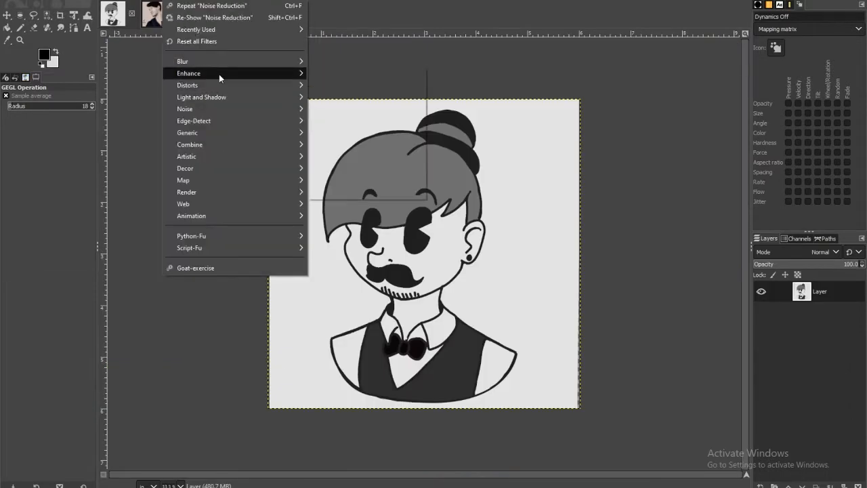
pyautogui.moveTo(218, 74)
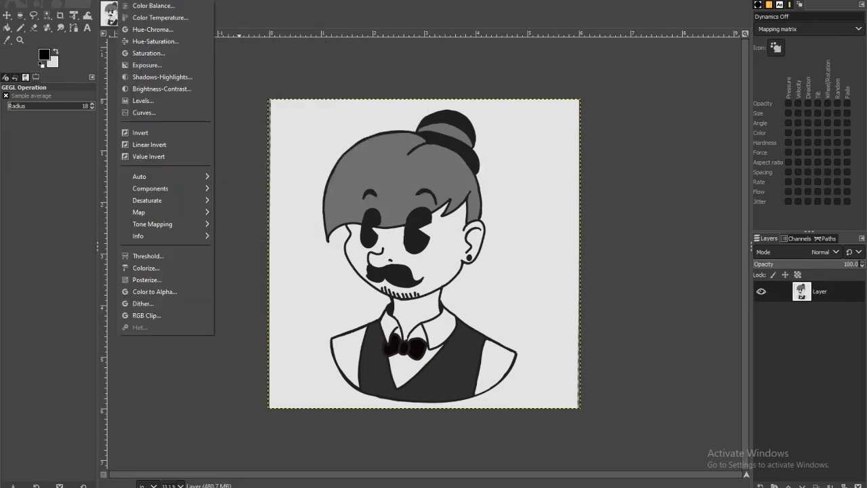
pyautogui.click(238, 20)
# Step: Switch to the Markimoo.jpeg portrait and apply Despeckle with the preview enabled, radius 23 and black level 109
pyautogui.click(155, 12)
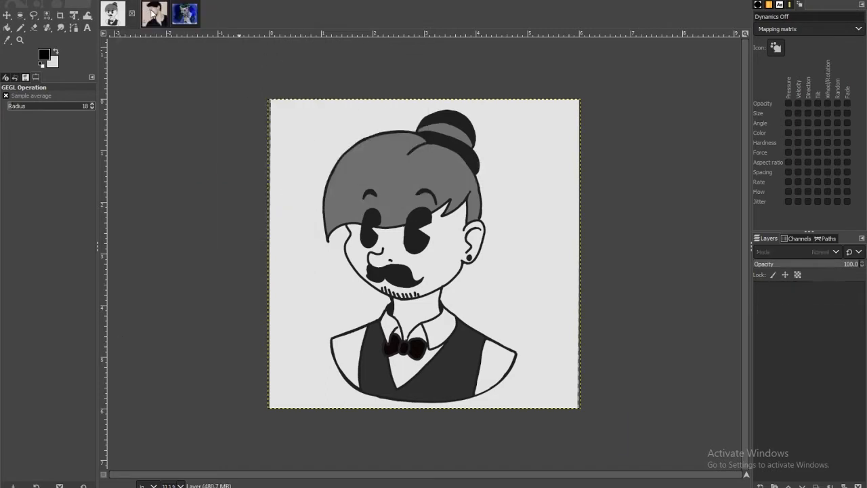
pyautogui.click(110, 1)
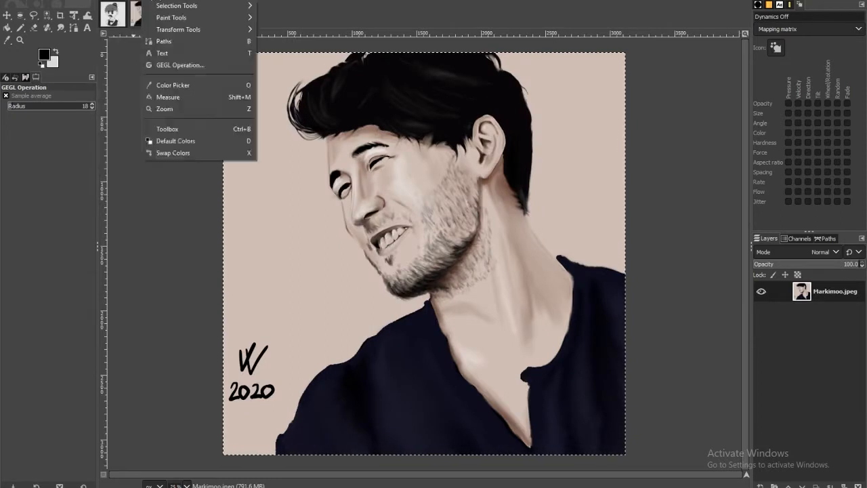
pyautogui.moveTo(177, 1)
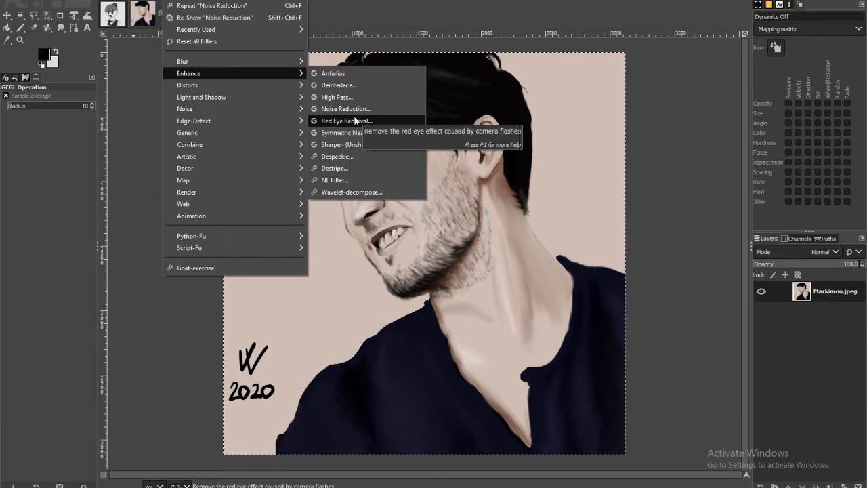
pyautogui.click(342, 157)
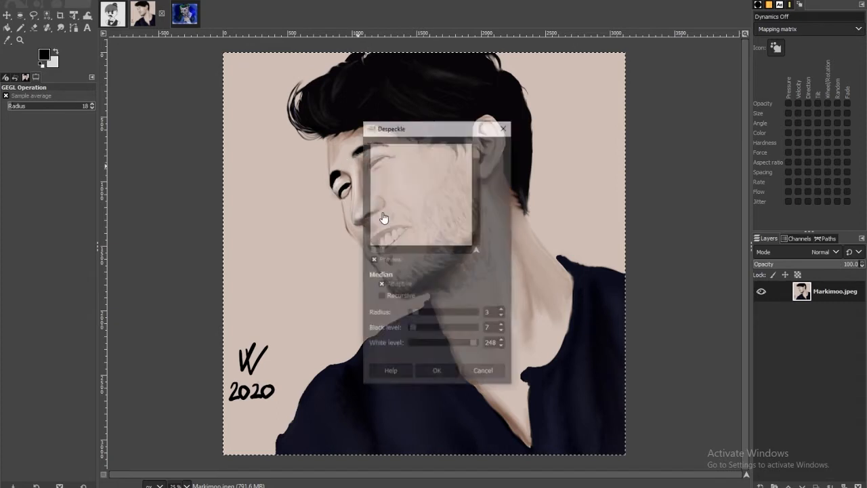
pyautogui.moveTo(423, 124); pyautogui.dragTo(617, 124)
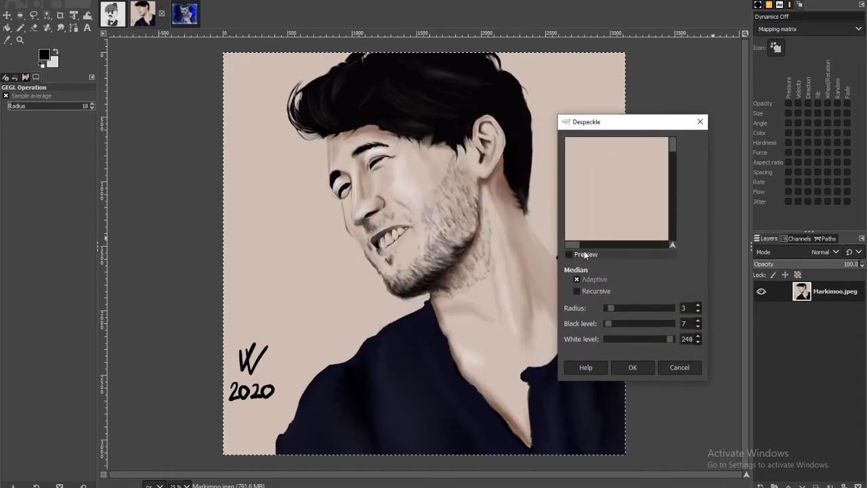
pyautogui.click(619, 254)
pyautogui.moveTo(644, 306); pyautogui.dragTo(656, 307)
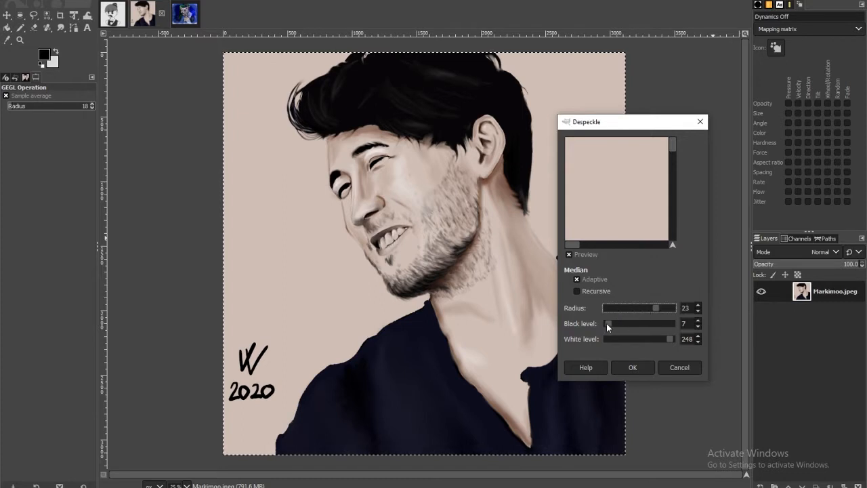
pyautogui.moveTo(606, 323); pyautogui.dragTo(633, 324)
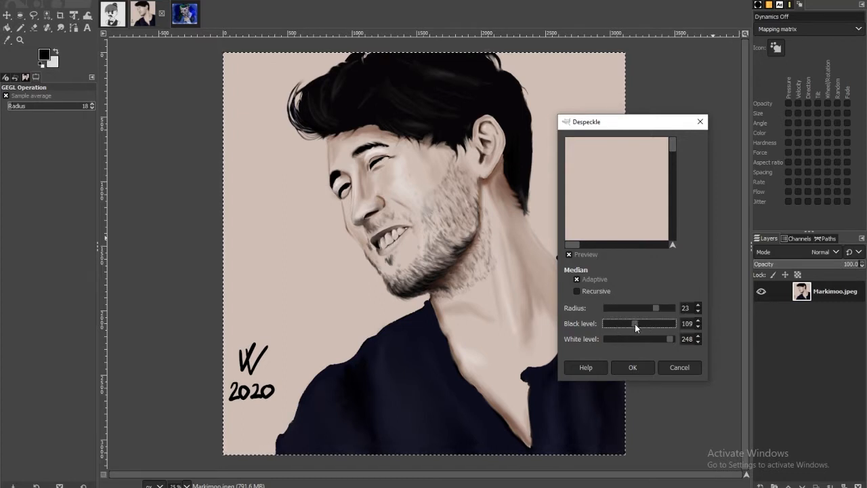
pyautogui.click(632, 367)
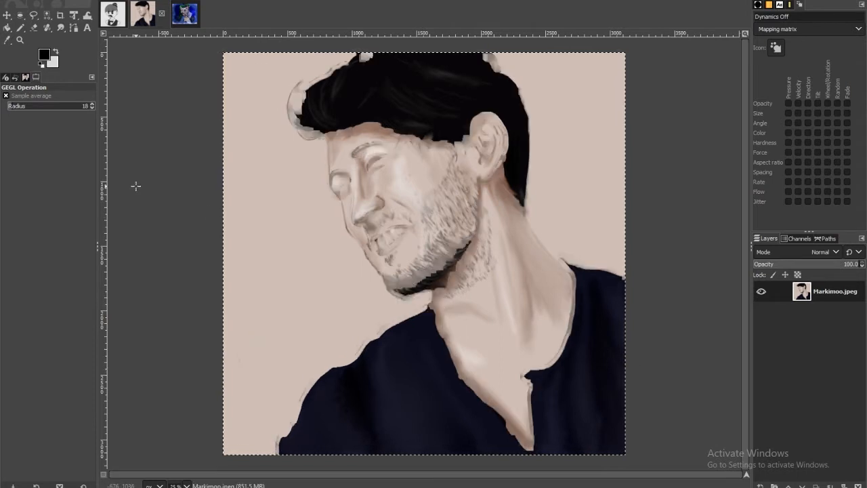
# Step: Undo the Despeckle filter and return to the cartoon portrait image
pyautogui.click(26, 1)
pyautogui.moveTo(10, 0)
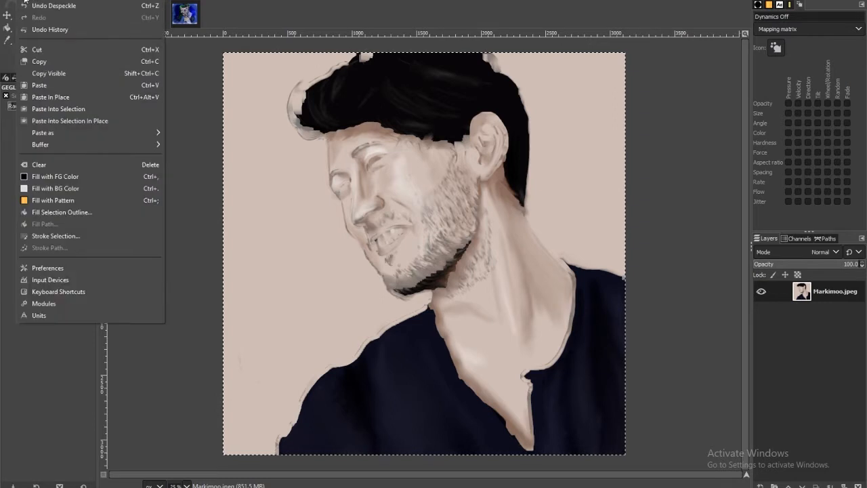
pyautogui.click(124, 5)
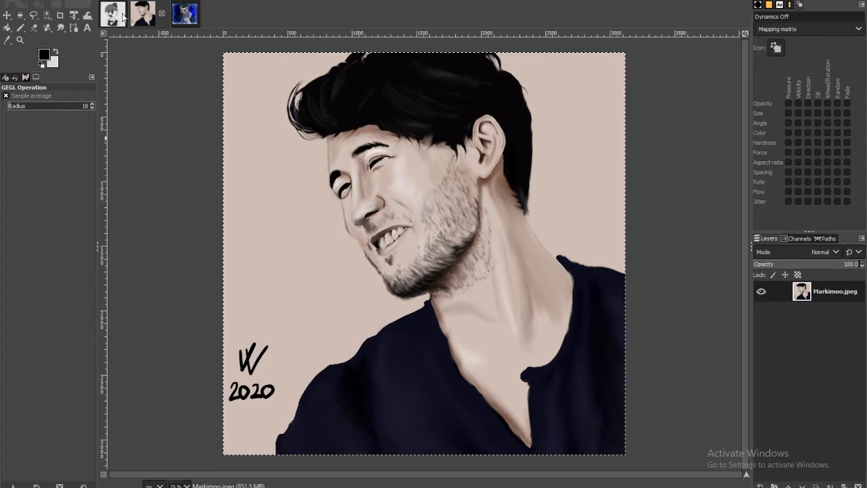
pyautogui.click(113, 17)
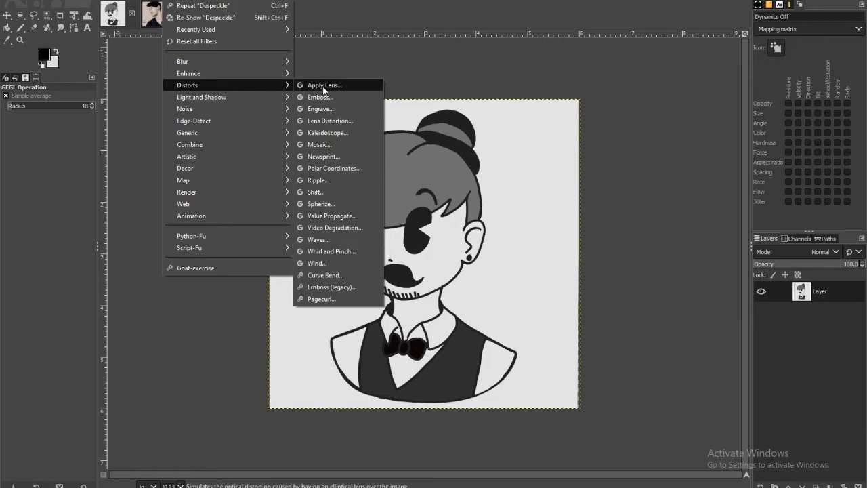
# Step: Preview the Engrave filter on the cartoon portrait at height 6 and at a slightly greater height
pyautogui.click(347, 109)
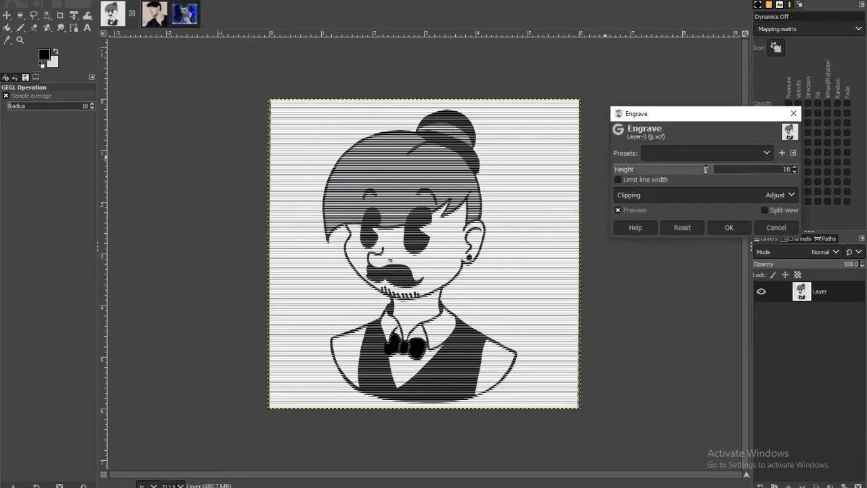
pyautogui.moveTo(705, 168); pyautogui.dragTo(666, 169)
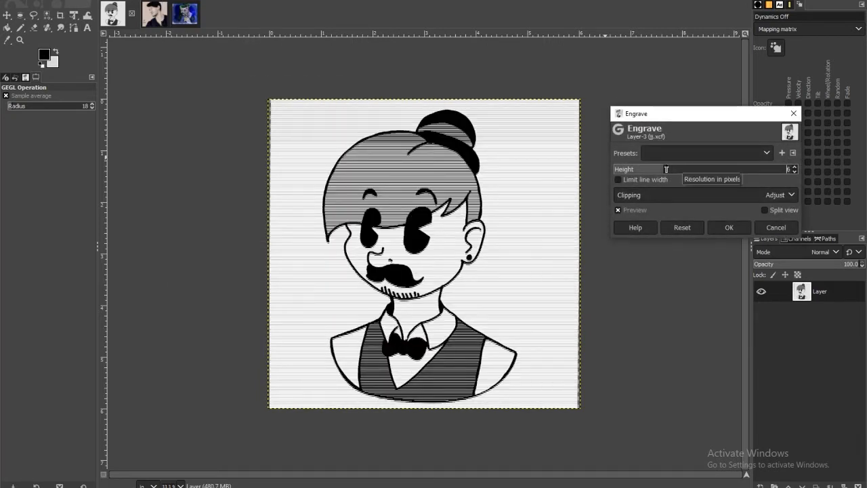
pyautogui.moveTo(666, 170); pyautogui.dragTo(681, 169)
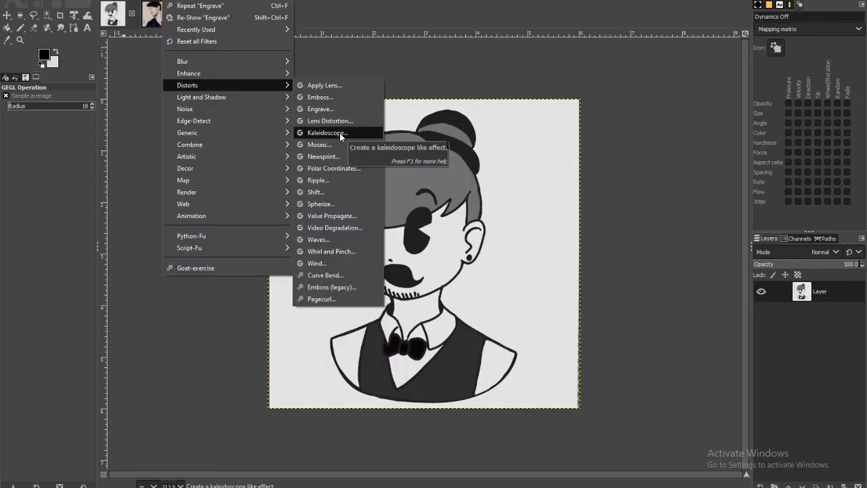
# Step: Preview the Mosaic filter with hexagonal tiles at an adjusted tile size, and the Shift filter with an adjusted horizontal shift, on the cartoon portrait
pyautogui.click(335, 142)
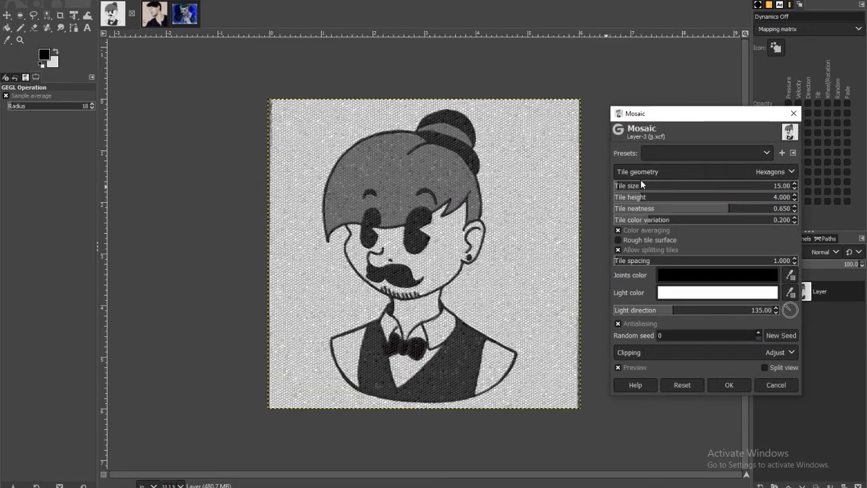
pyautogui.click(641, 183)
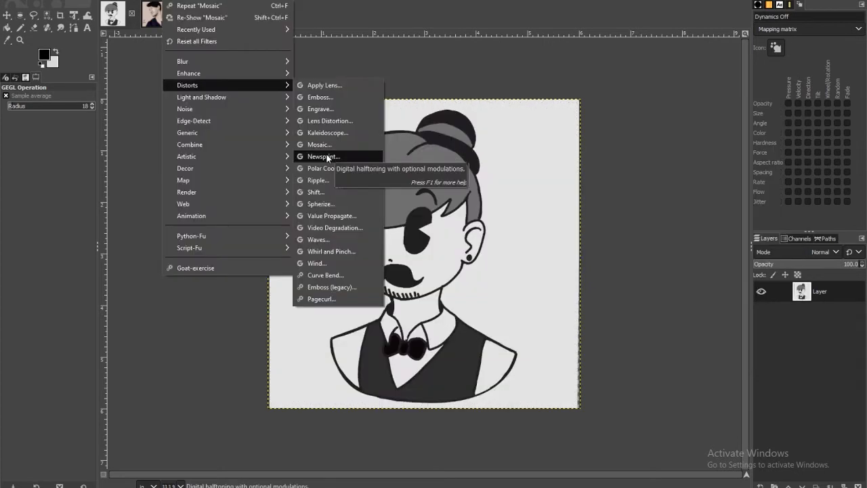
pyautogui.click(329, 191)
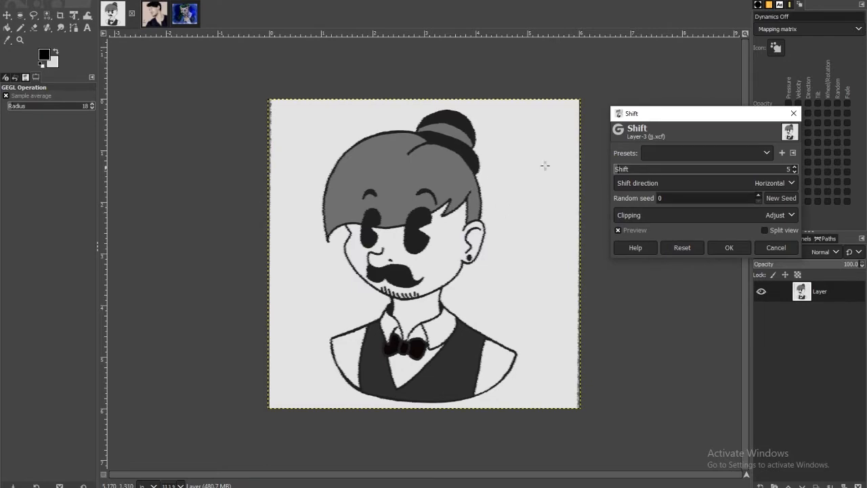
pyautogui.moveTo(627, 172); pyautogui.dragTo(630, 170)
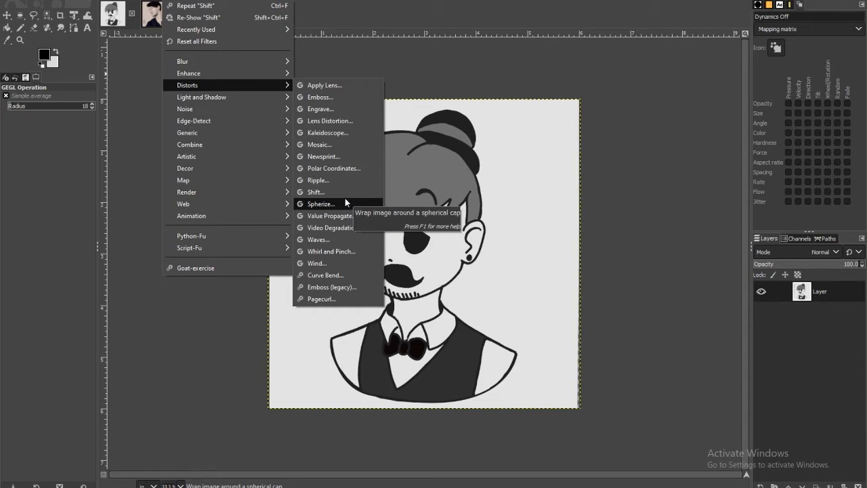
# Step: Preview the Spherize filter in Radial mode and the Video Degradation filter on the cartoon portrait without keeping either
pyautogui.click(345, 198)
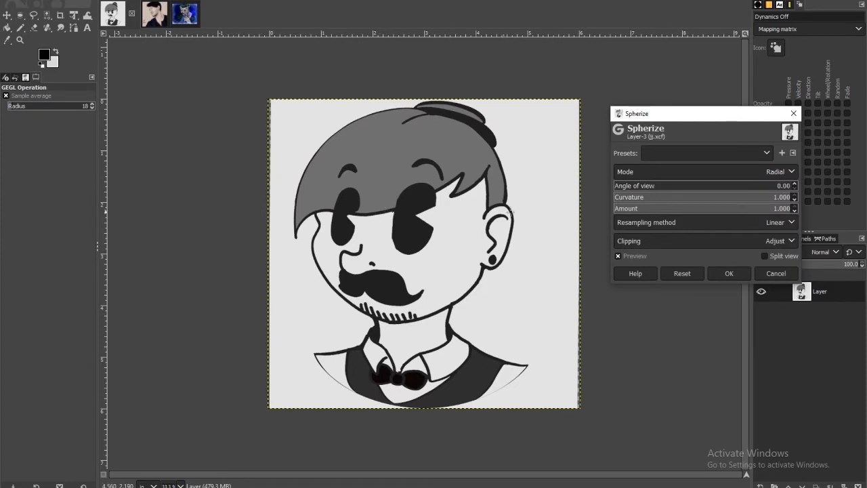
pyautogui.click(776, 273)
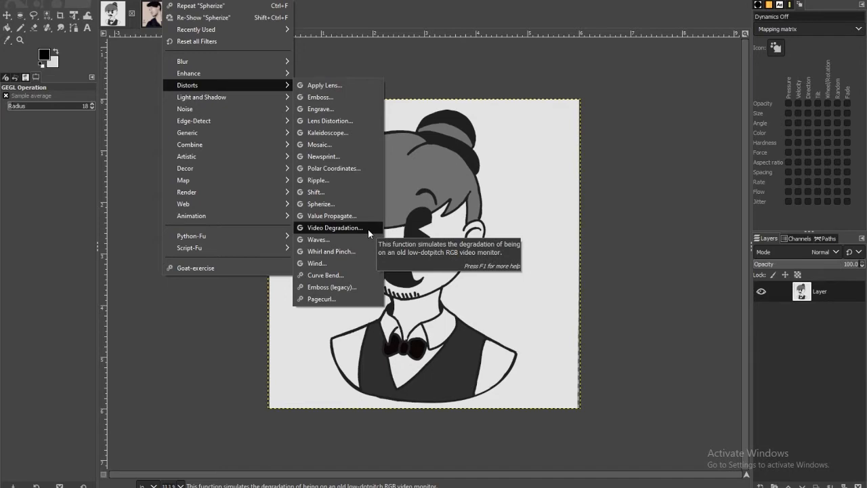
pyautogui.click(368, 229)
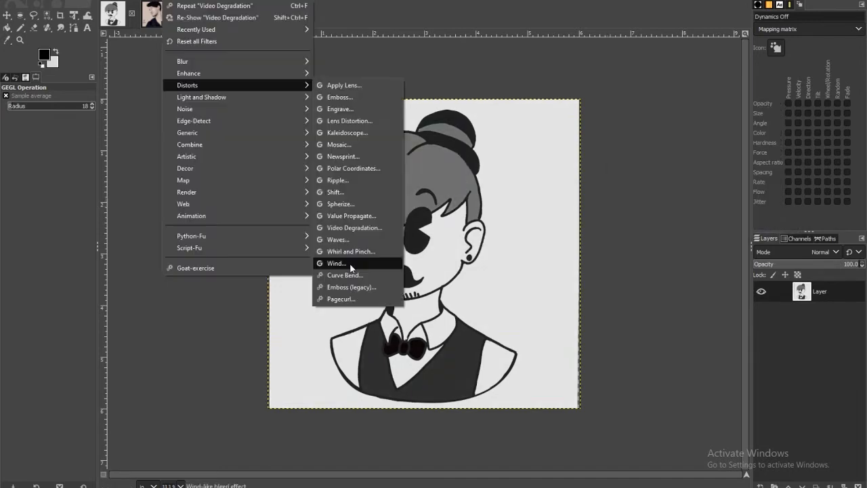
# Step: Preview the Wind filter on the cartoon portrait with threshold 10 and strength 10, and cancel it
pyautogui.click(351, 266)
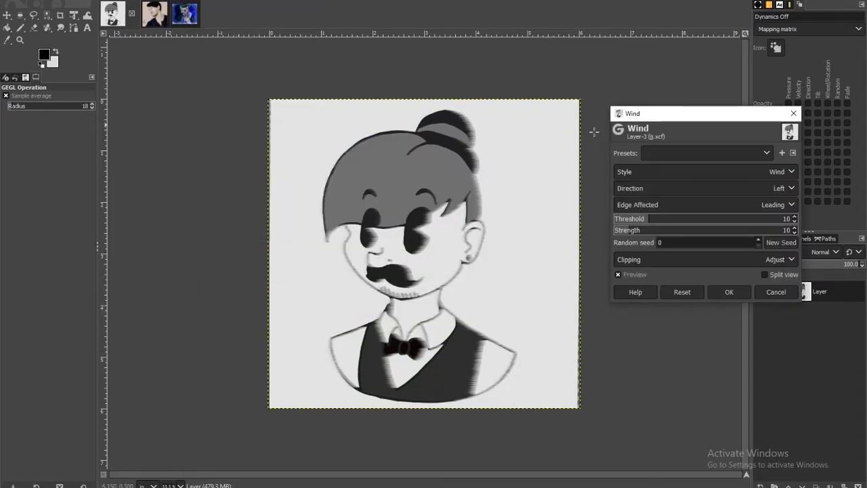
pyautogui.click(778, 292)
# Step: Apply Pagecurl to the cartoon portrait with a lower-right, vertical curl and shading under the curl, and undo it
pyautogui.click(155, 2)
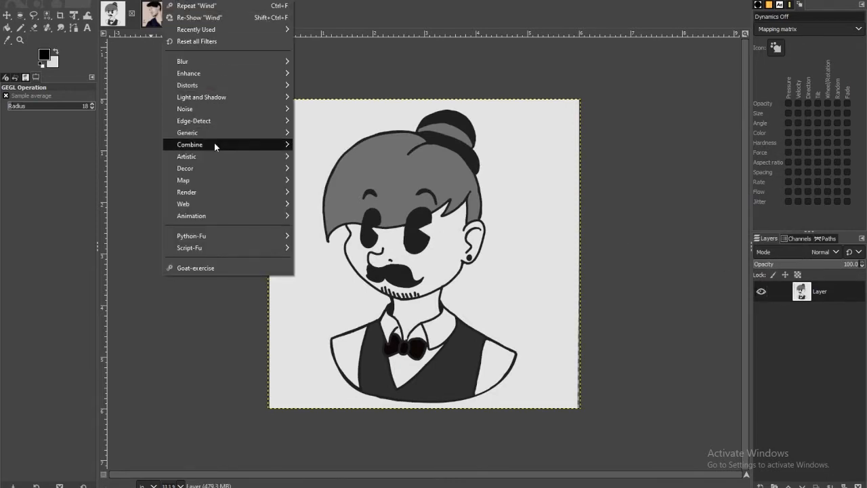
pyautogui.moveTo(227, 84)
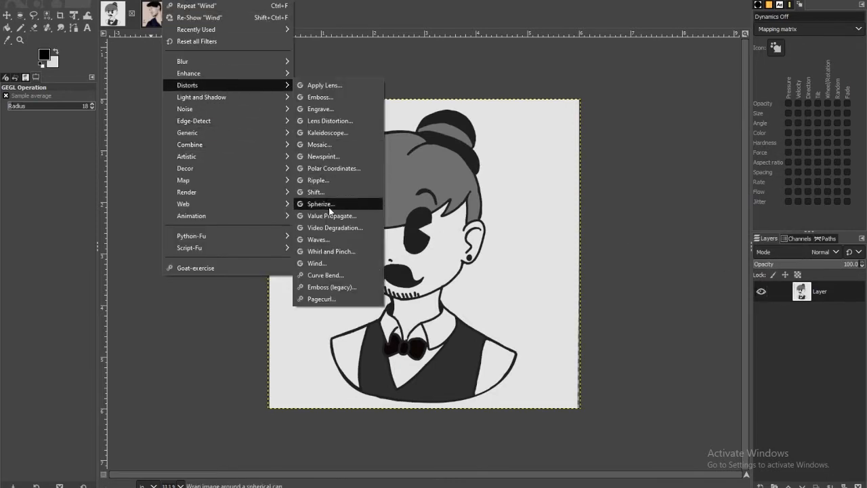
pyautogui.click(348, 298)
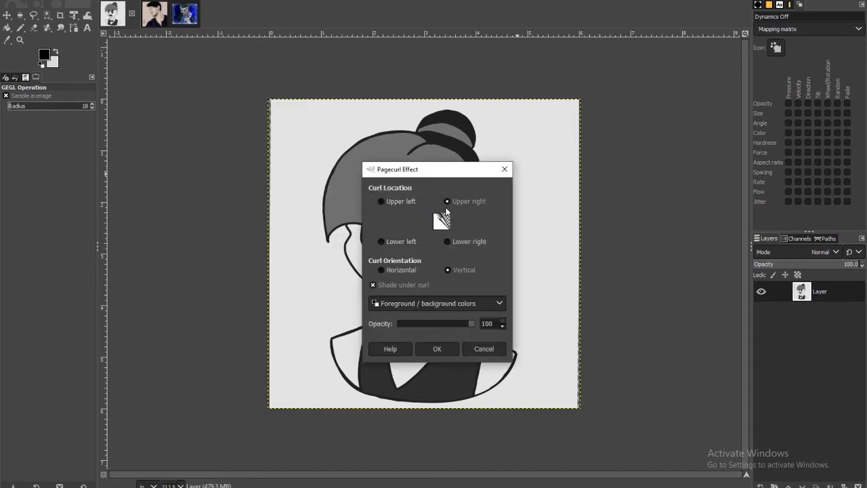
pyautogui.click(447, 241)
pyautogui.click(437, 348)
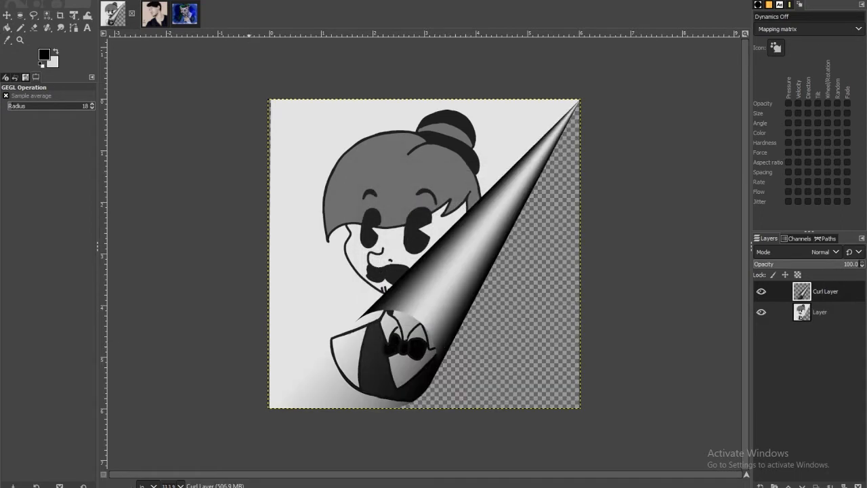
pyautogui.click(115, 7)
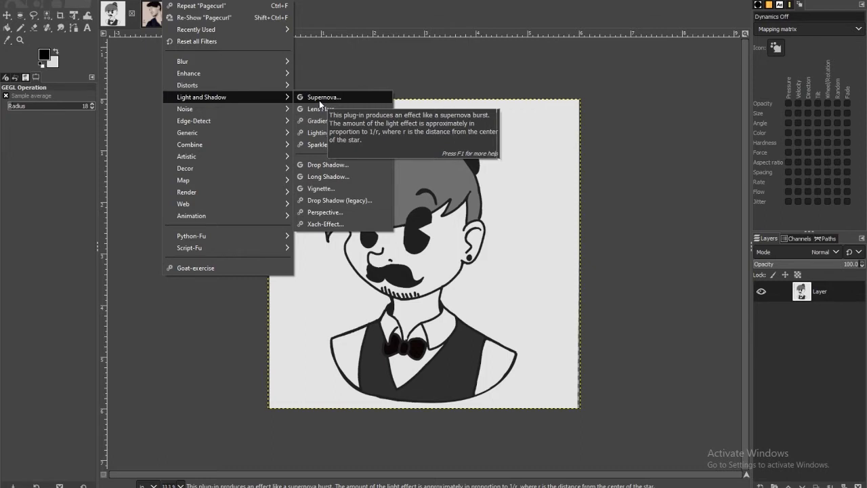
# Step: Look over the Markimoo.jpeg and marvin.png images and return to the Markimoo.jpeg portrait
pyautogui.click(157, 10)
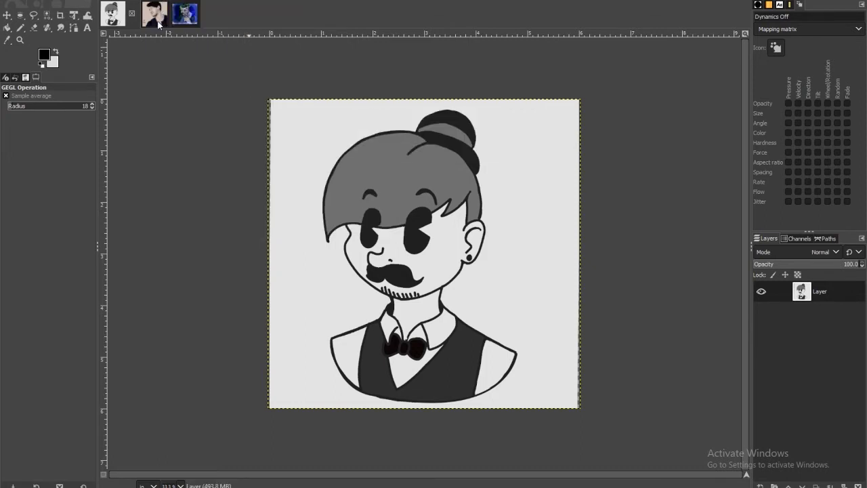
pyautogui.click(158, 24)
pyautogui.click(183, 1)
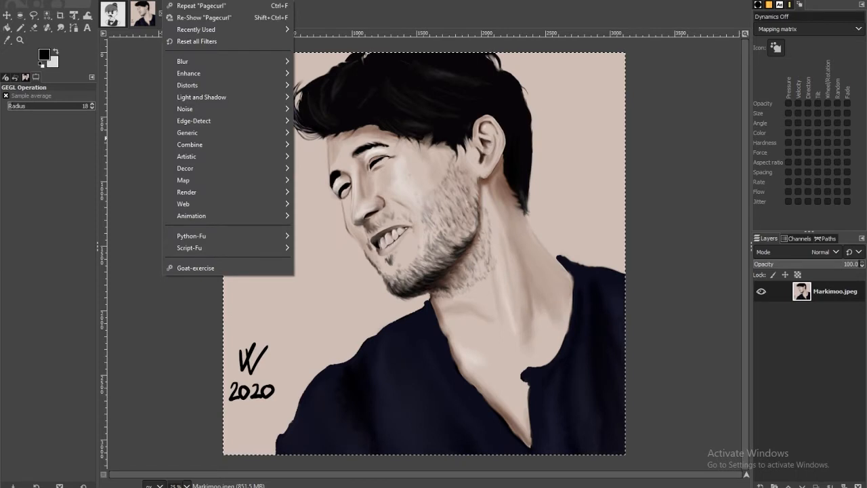
pyautogui.click(175, 15)
pyautogui.click(173, 13)
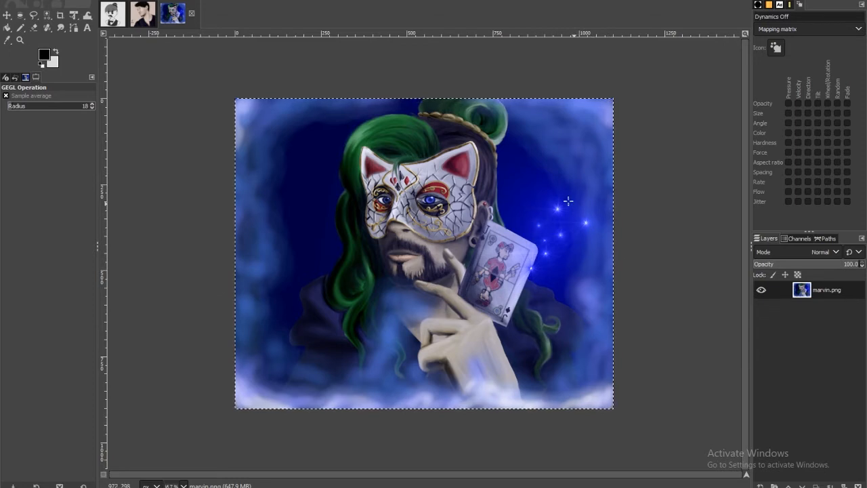
pyautogui.click(151, 22)
# Step: Preview Supernova on the Markimoo.jpeg portrait with its centre beside the face at X 0.169, Y 0.426 and radius 242
pyautogui.click(175, 2)
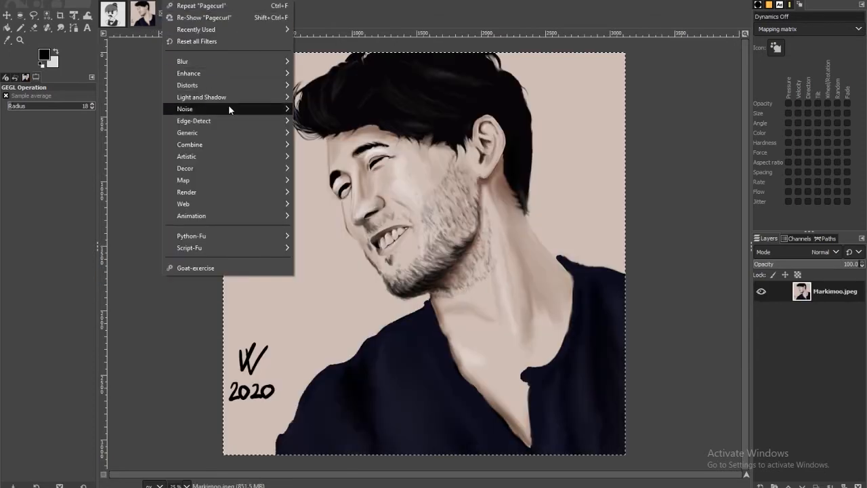
pyautogui.moveTo(236, 96)
pyautogui.click(343, 99)
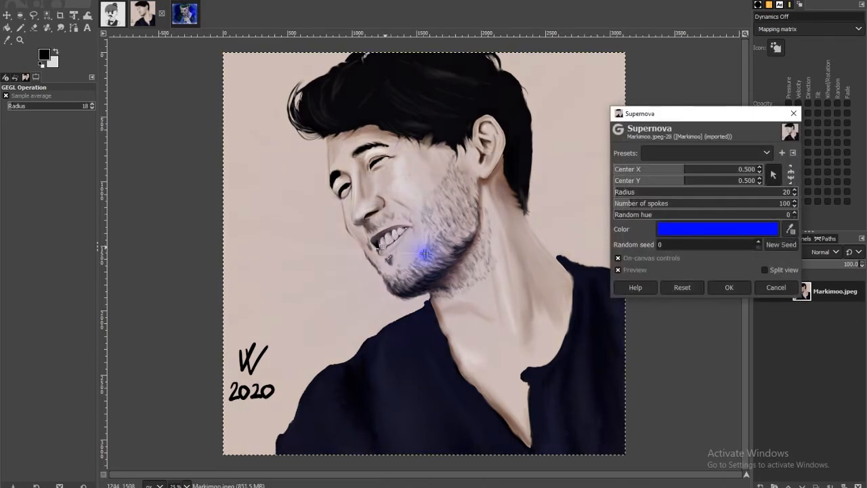
pyautogui.moveTo(425, 254); pyautogui.dragTo(290, 223)
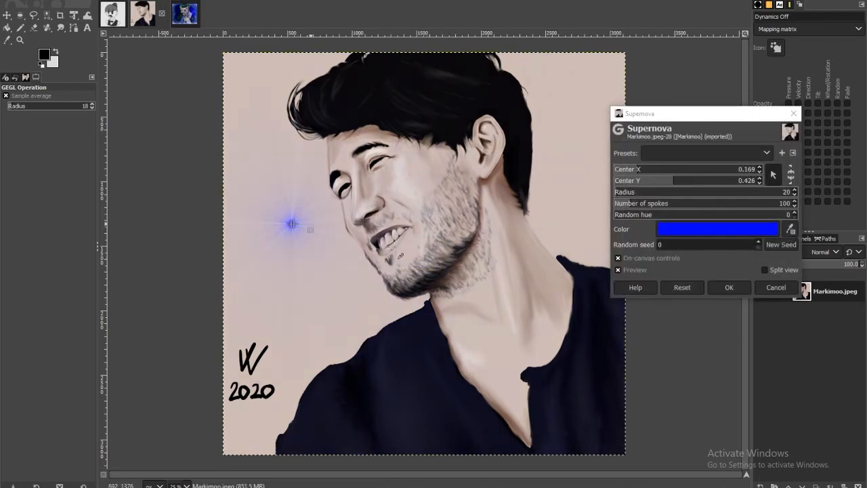
pyautogui.click(653, 194)
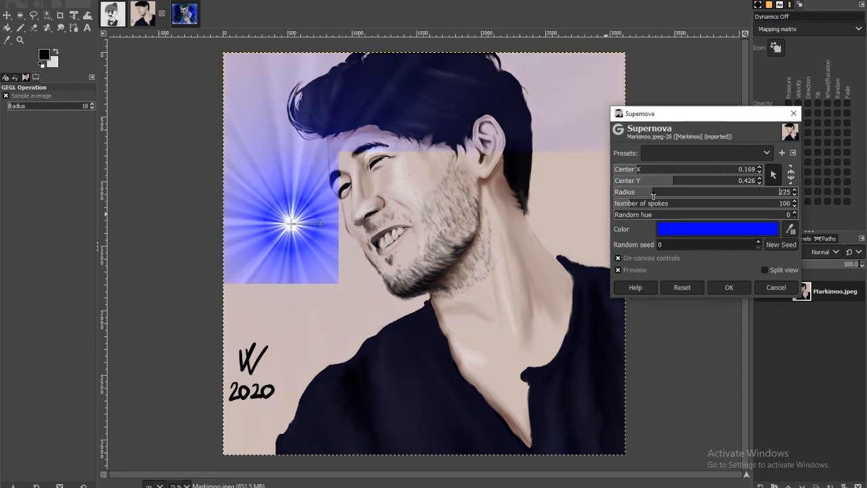
pyautogui.moveTo(652, 194)
pyautogui.mouseDown()
pyautogui.moveTo(631, 193)
pyautogui.moveTo(655, 195)
pyautogui.mouseUp()
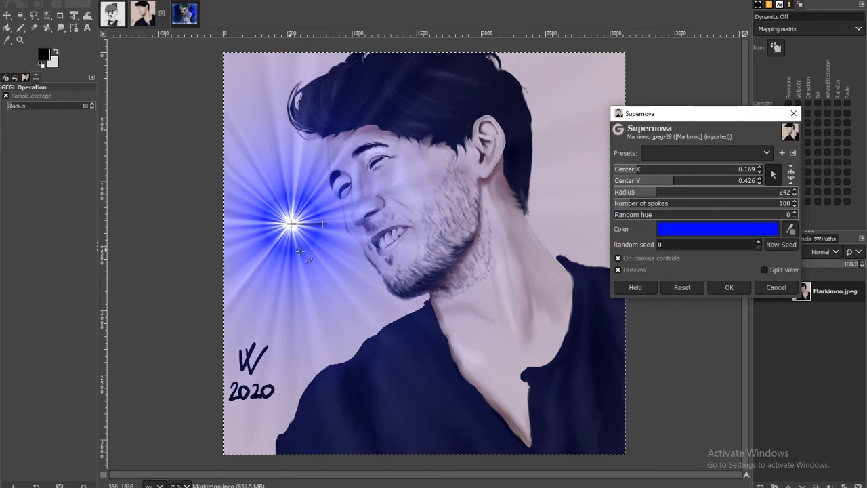
# Step: Try green shades for the Supernova colour and set it to the red ca3c4b
pyautogui.click(698, 229)
pyautogui.click(695, 257)
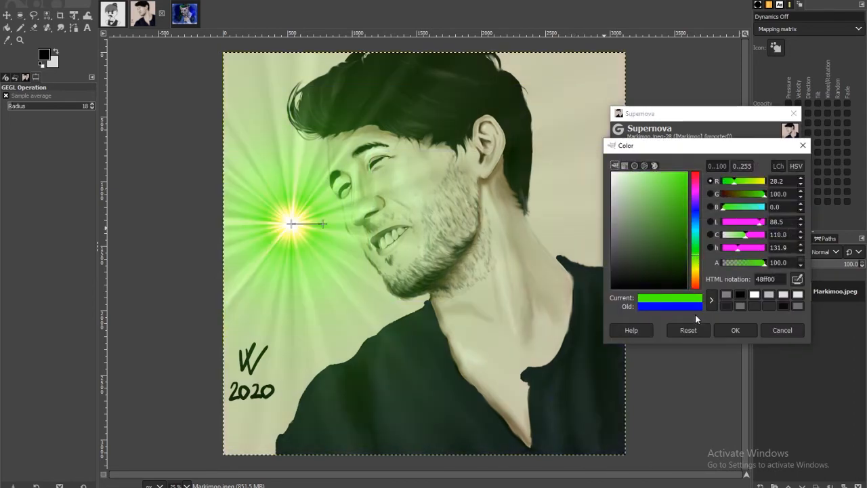
pyautogui.click(666, 195)
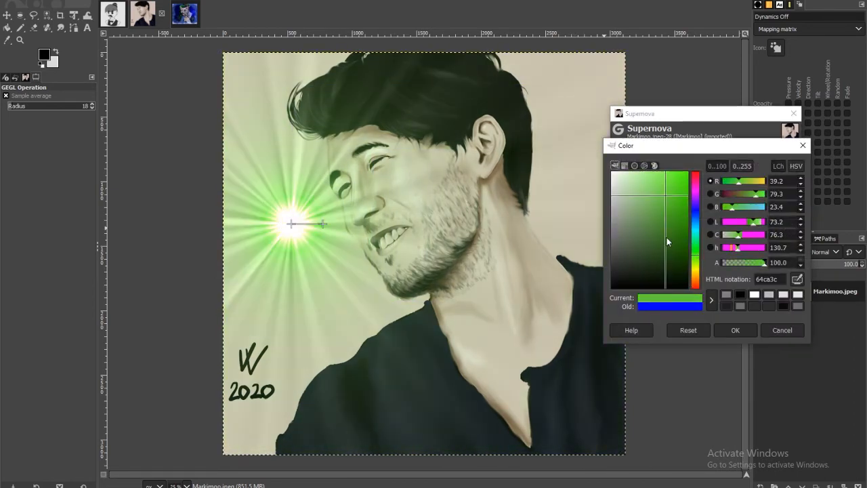
pyautogui.click(694, 177)
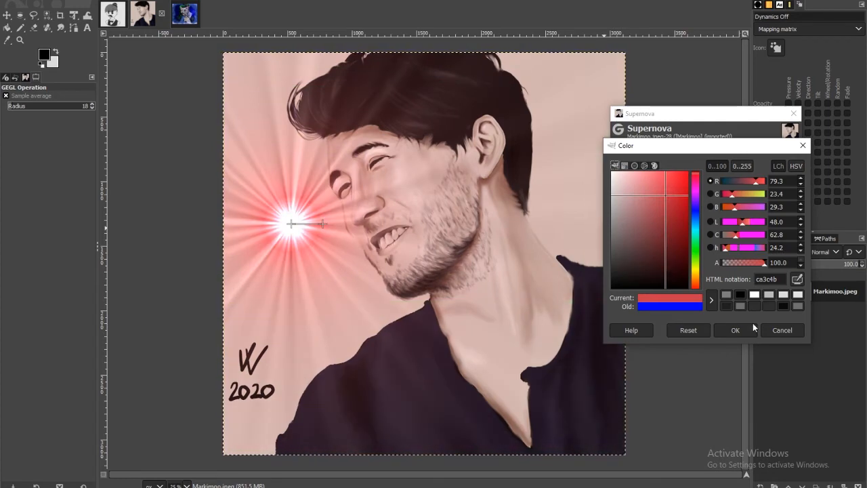
pyautogui.click(735, 330)
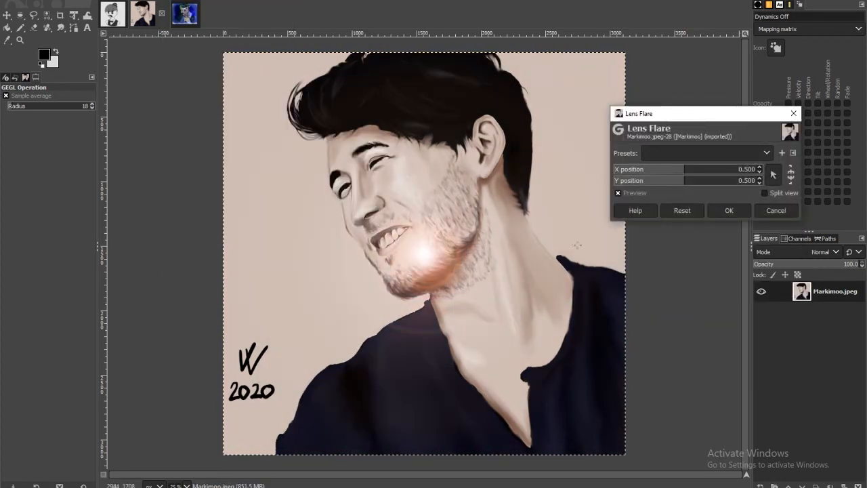
# Step: Cancel the Lens Flare preview, and preview Gradient Flare with the GFlare_102 preset on the Markimoo.jpeg portrait without applying it
pyautogui.click(785, 213)
pyautogui.click(216, 3)
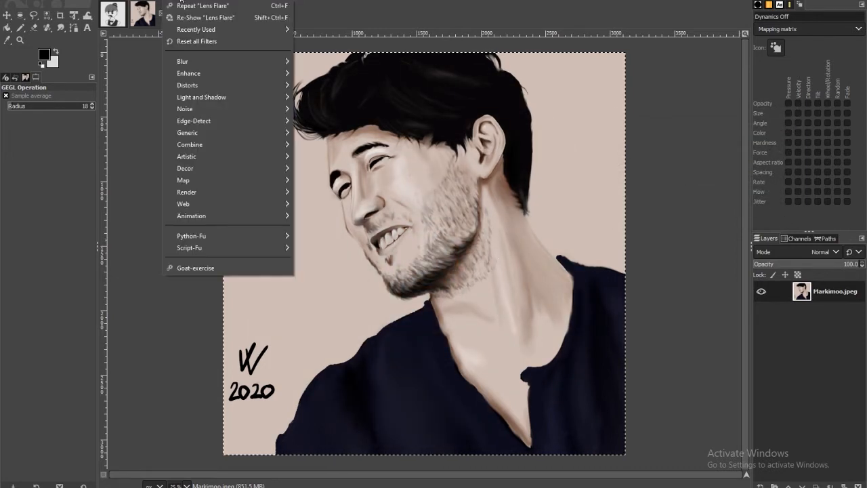
pyautogui.moveTo(221, 97)
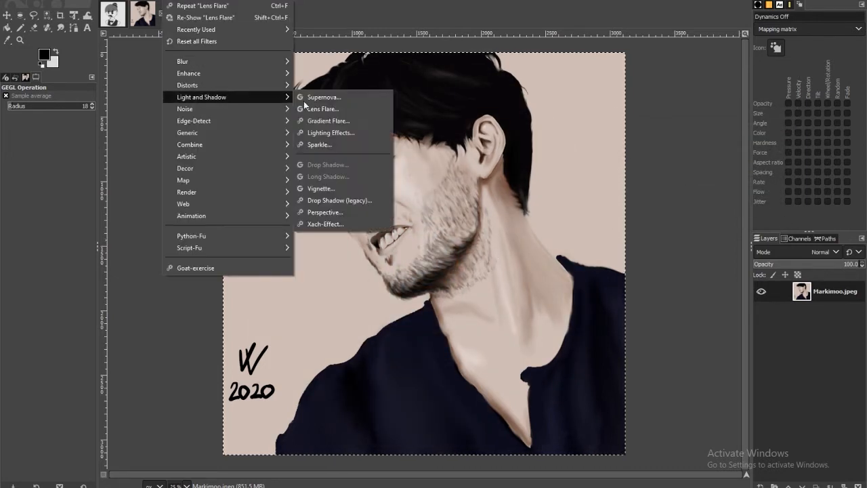
pyautogui.click(344, 124)
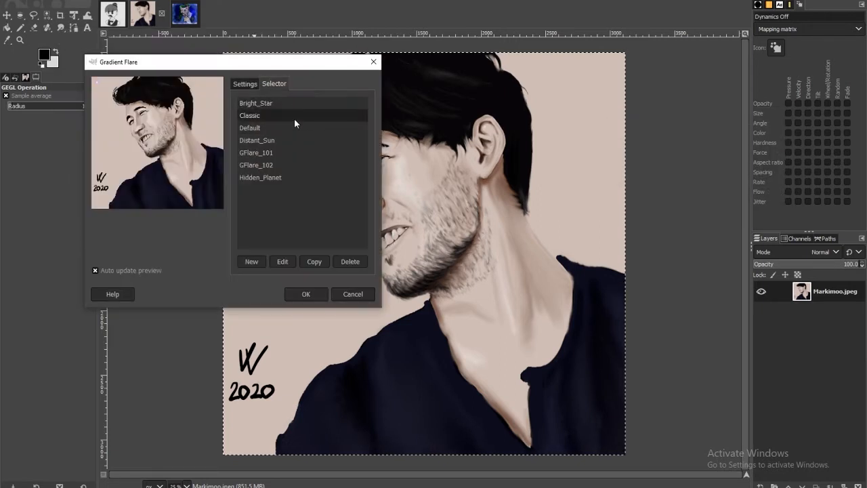
pyautogui.click(298, 167)
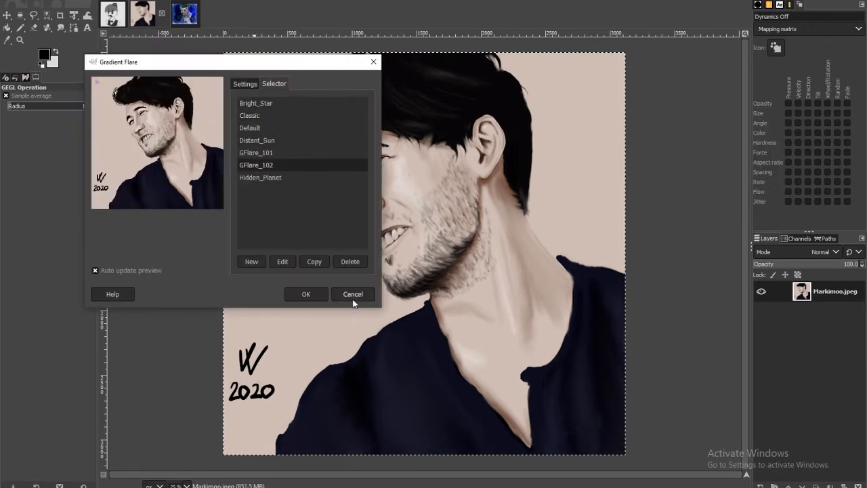
pyautogui.click(353, 299)
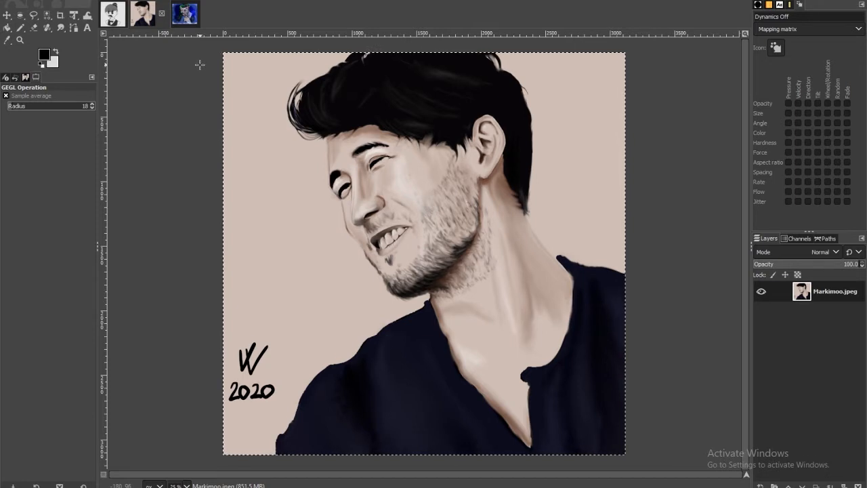
# Step: Preview Lighting Effects on the Markimoo.jpeg portrait, move its point light to about X -1.53, Y -1.43, and look through the general and light settings
pyautogui.click(177, 2)
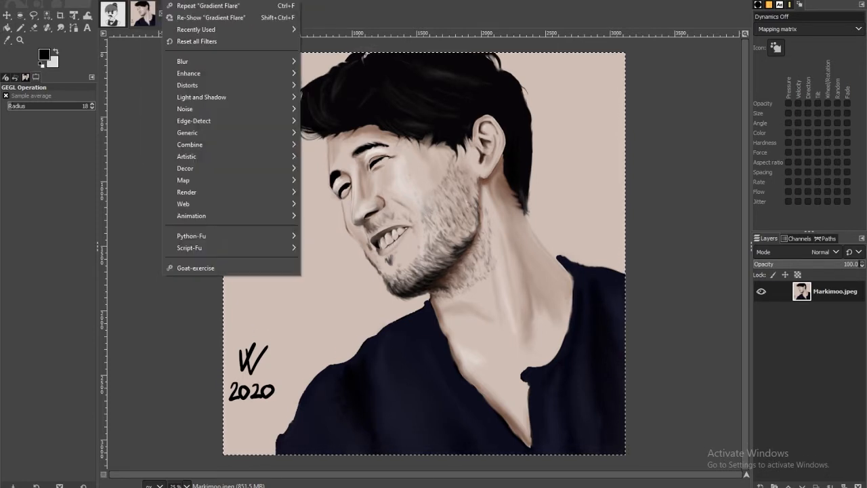
pyautogui.moveTo(210, 98)
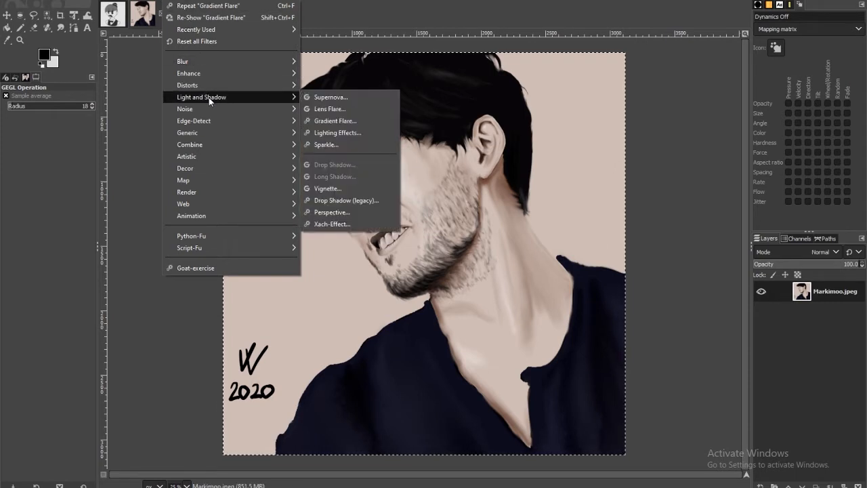
pyautogui.click(344, 135)
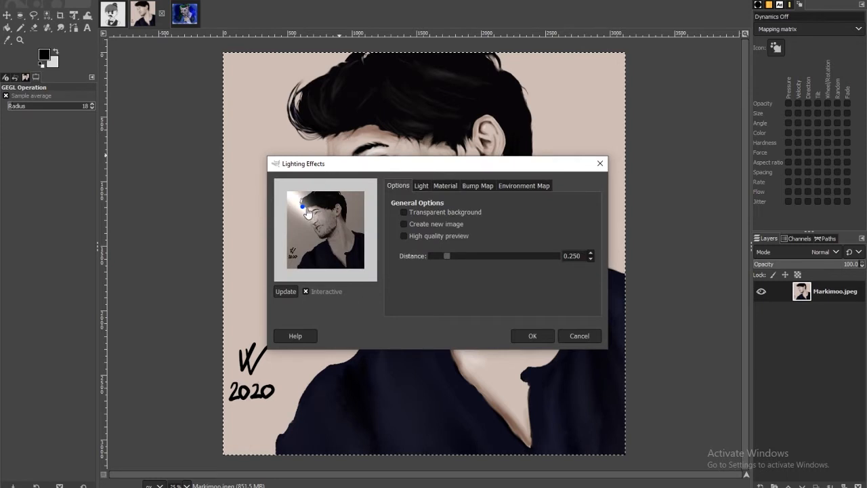
pyautogui.moveTo(302, 207)
pyautogui.mouseDown()
pyautogui.moveTo(292, 201)
pyautogui.moveTo(310, 221)
pyautogui.moveTo(294, 201)
pyautogui.mouseUp()
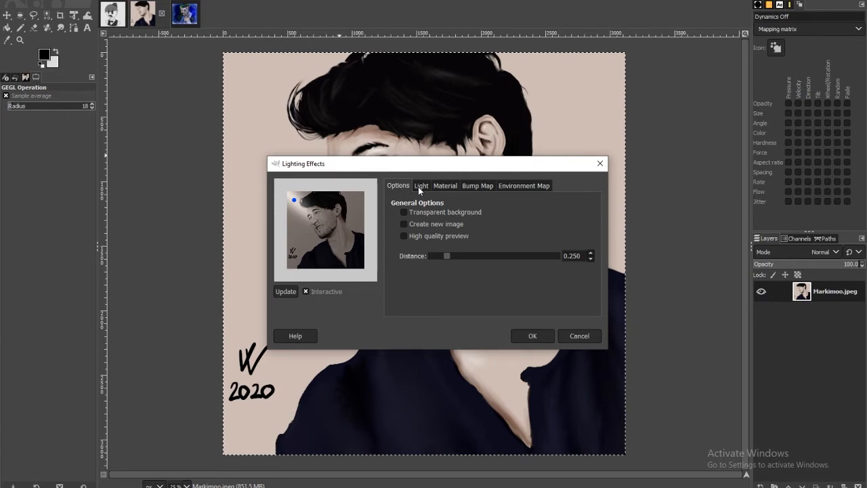
pyautogui.click(419, 185)
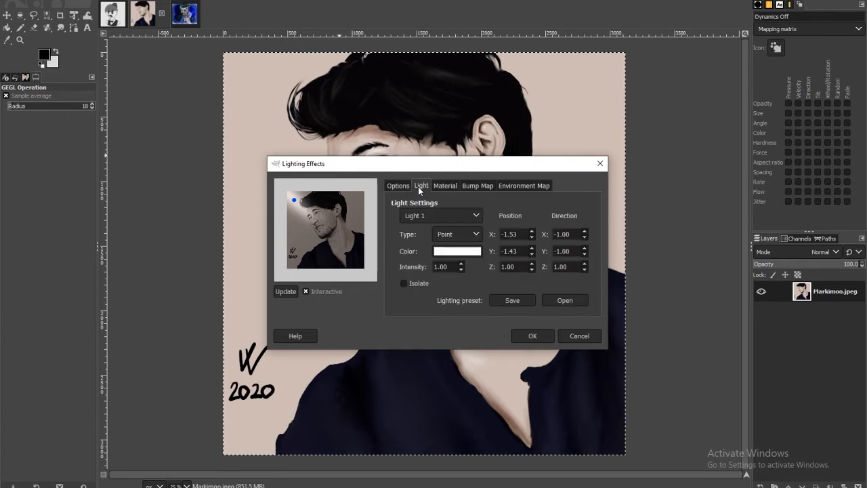
pyautogui.click(398, 185)
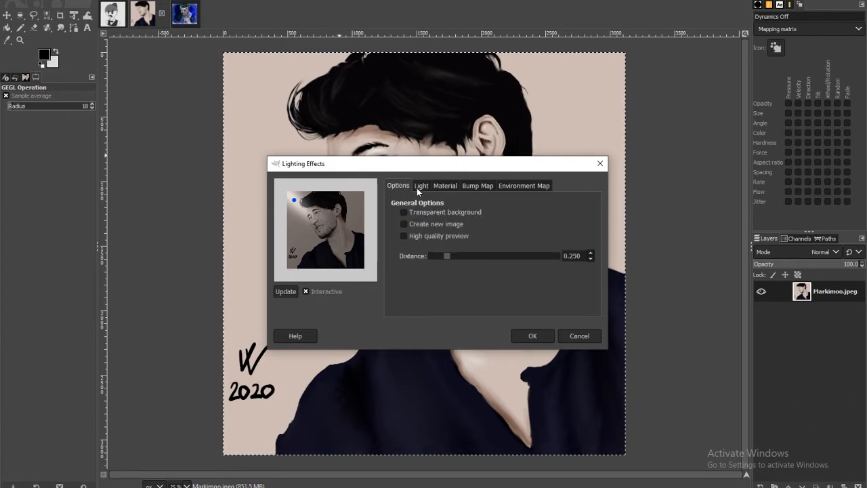
pyautogui.click(420, 187)
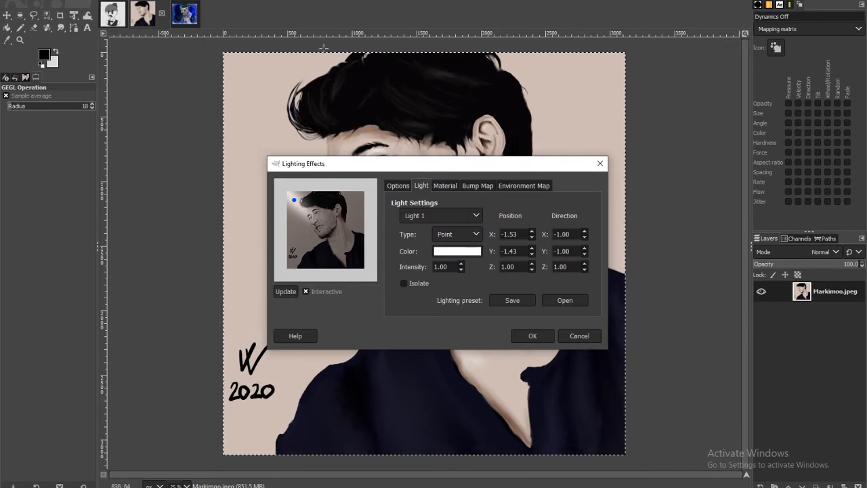
# Step: Try stronger Glowing values for the lighting material, set it to 0.47, and cancel Lighting Effects without applying it
pyautogui.click(444, 187)
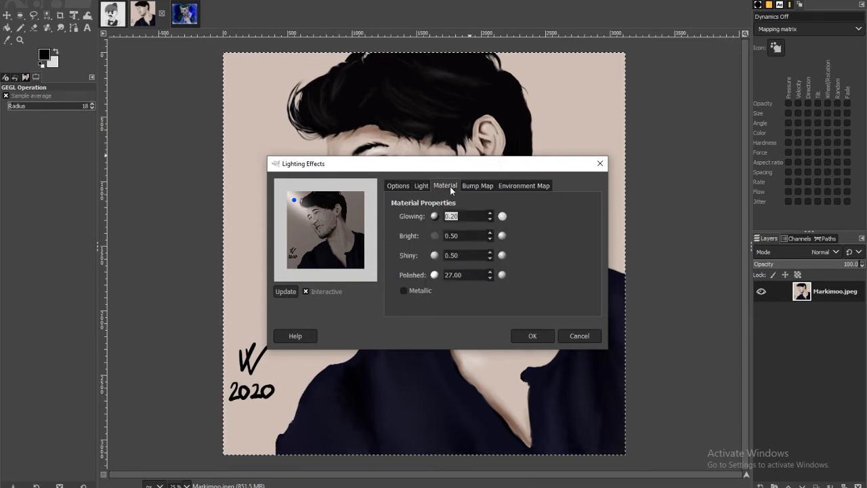
pyautogui.click(491, 213)
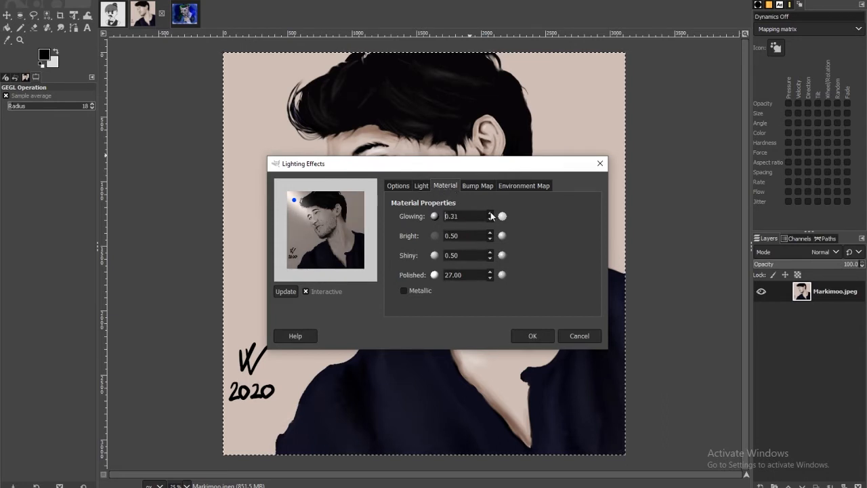
pyautogui.click(490, 213)
pyautogui.click(491, 213)
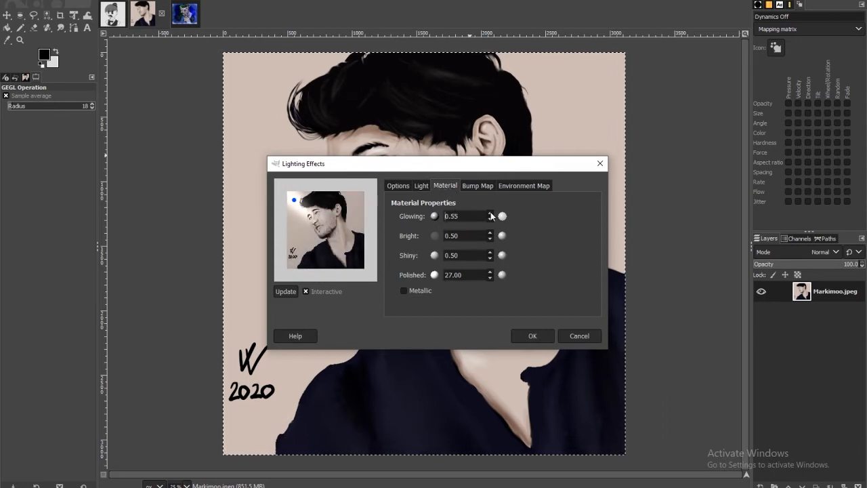
pyautogui.click(490, 219)
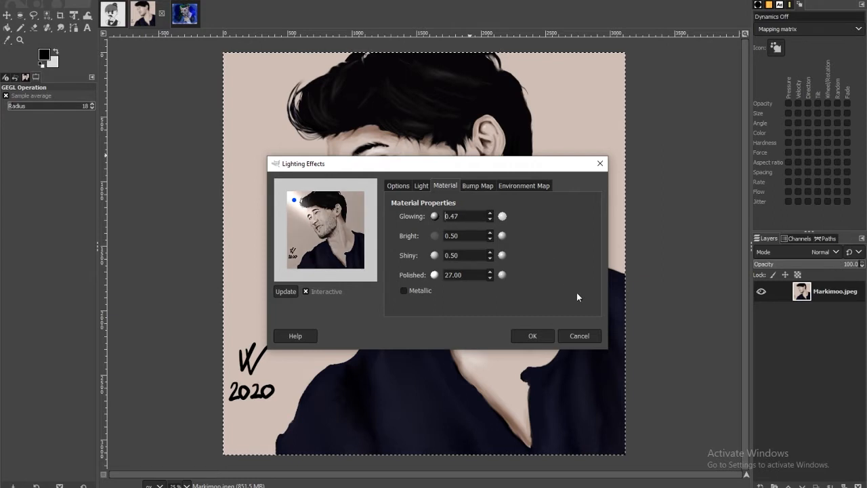
pyautogui.click(575, 337)
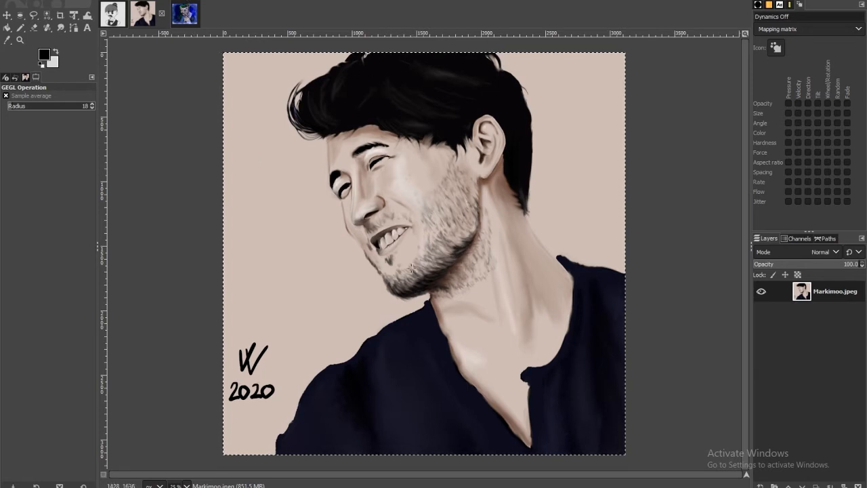
# Step: Set the foreground colour to white and paint small, scattered pencil dots of size 10 across the black canvas
pyautogui.click(165, 2)
pyautogui.moveTo(201, 97)
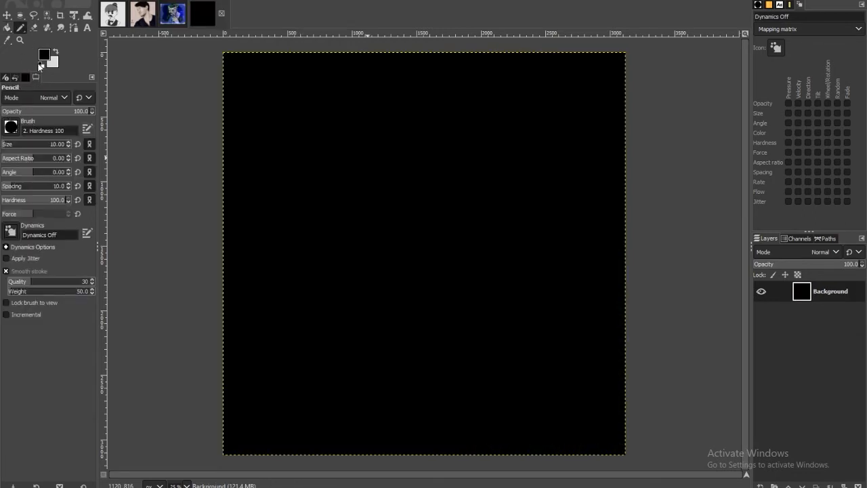
pyautogui.click(50, 62)
pyautogui.click(389, 106)
pyautogui.click(499, 225)
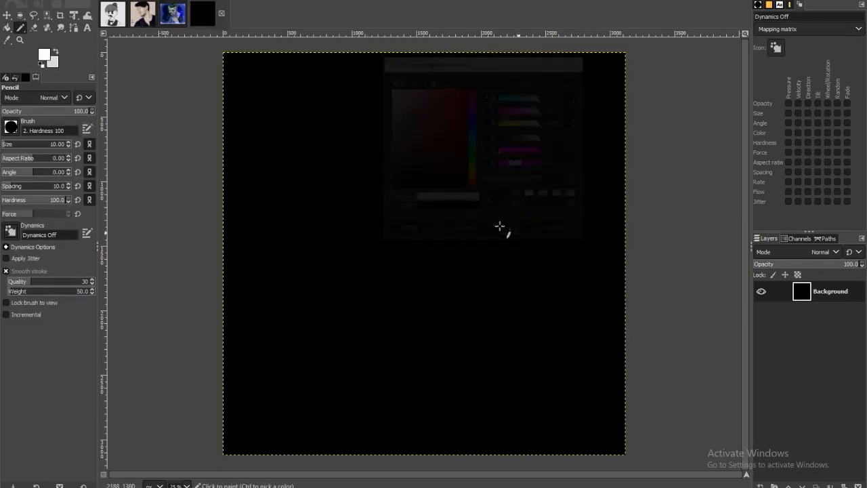
pyautogui.click(372, 159)
pyautogui.click(419, 218)
pyautogui.click(334, 245)
pyautogui.click(323, 319)
pyautogui.click(467, 357)
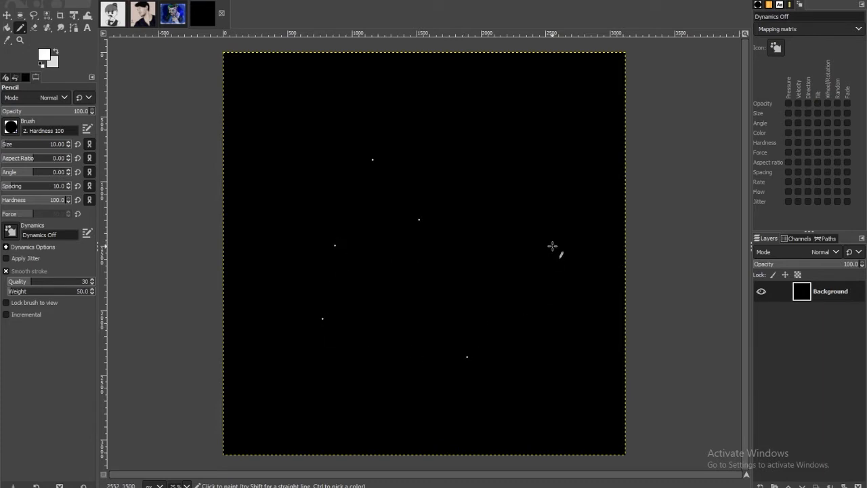
pyautogui.click(551, 246)
pyautogui.click(494, 113)
# Step: Apply the Sparkle filter to the white dots on the black canvas and adjust its luminosity threshold
pyautogui.hotkey('shift', 'ctrl', 'f')
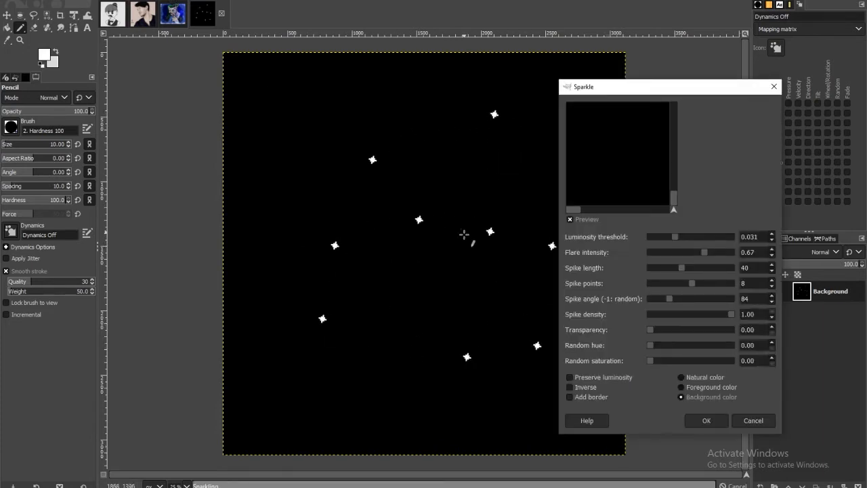
pyautogui.click(668, 236)
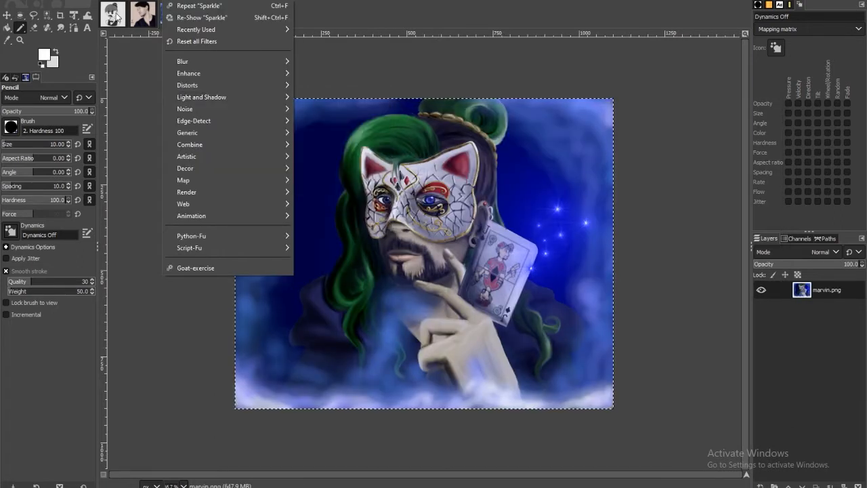
# Step: Switch to the bow-tie cartoon portrait and try Drop Shadow at X and Y offsets of 20 with increased blur radius and opacity
pyautogui.press('Escape')
pyautogui.click(117, 8)
pyautogui.click(175, 2)
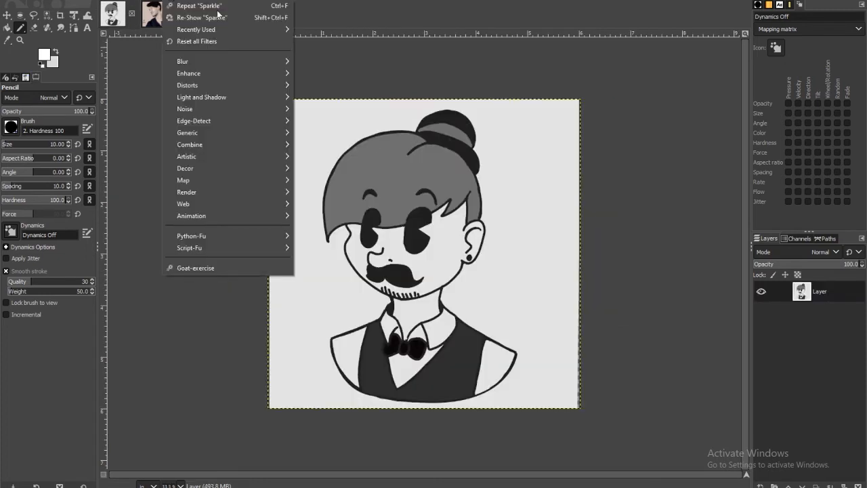
pyautogui.moveTo(282, 98)
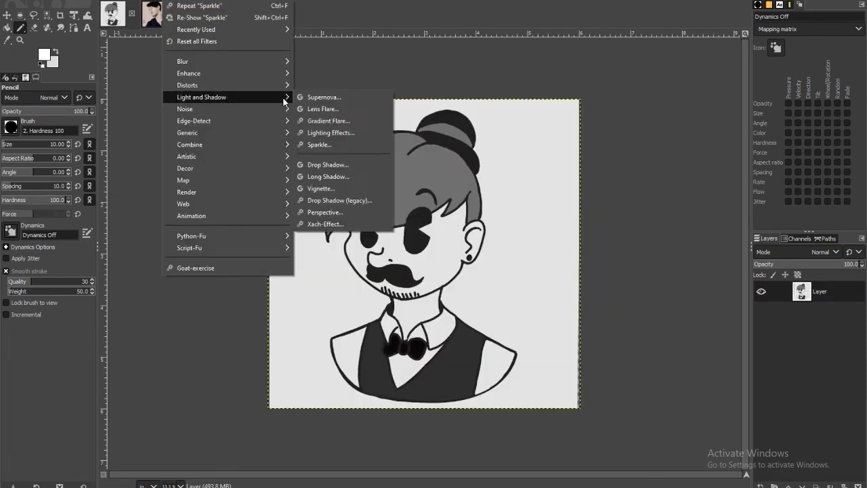
pyautogui.click(325, 160)
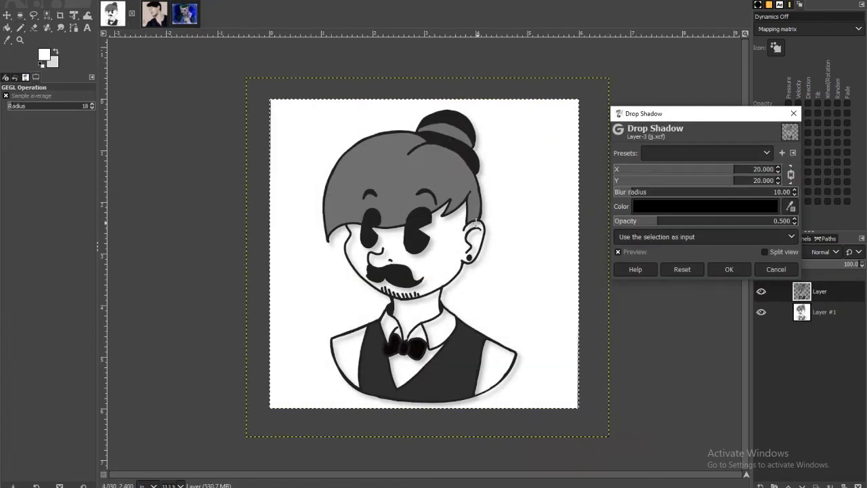
pyautogui.moveTo(639, 195)
pyautogui.mouseDown()
pyautogui.moveTo(664, 193)
pyautogui.moveTo(636, 194)
pyautogui.mouseUp()
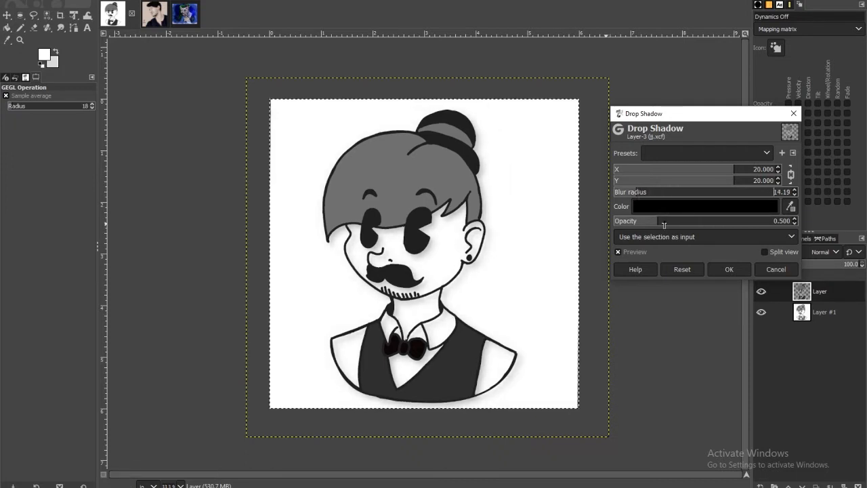
pyautogui.moveTo(657, 221); pyautogui.dragTo(737, 231)
pyautogui.moveTo(647, 196)
pyautogui.mouseDown()
pyautogui.moveTo(741, 203)
pyautogui.moveTo(645, 205)
pyautogui.mouseUp()
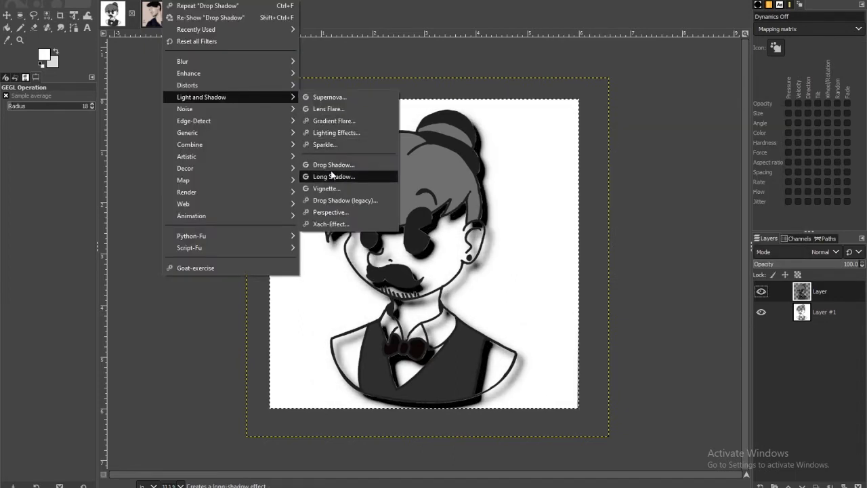
# Step: Preview Long Shadow on the cartoon portrait with the colour set to black 000000, and try different shadow angles, including -81.82
pyautogui.click(340, 176)
pyautogui.click(675, 217)
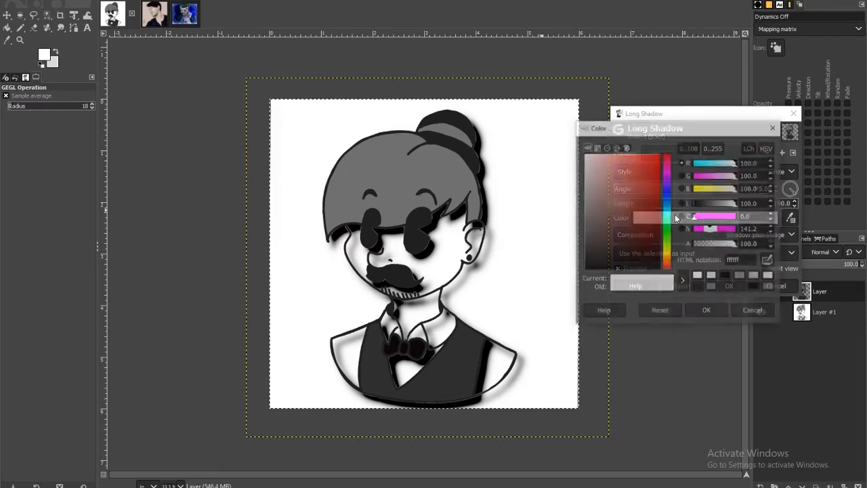
pyautogui.moveTo(655, 234); pyautogui.dragTo(565, 302)
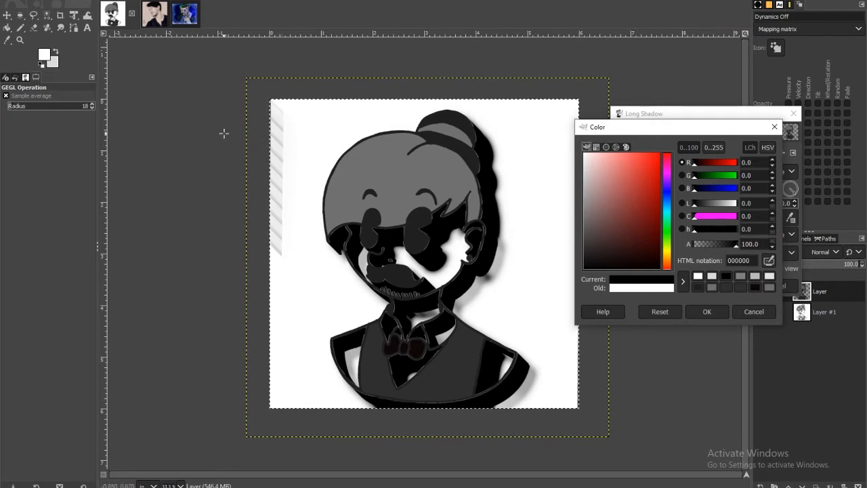
pyautogui.click(696, 312)
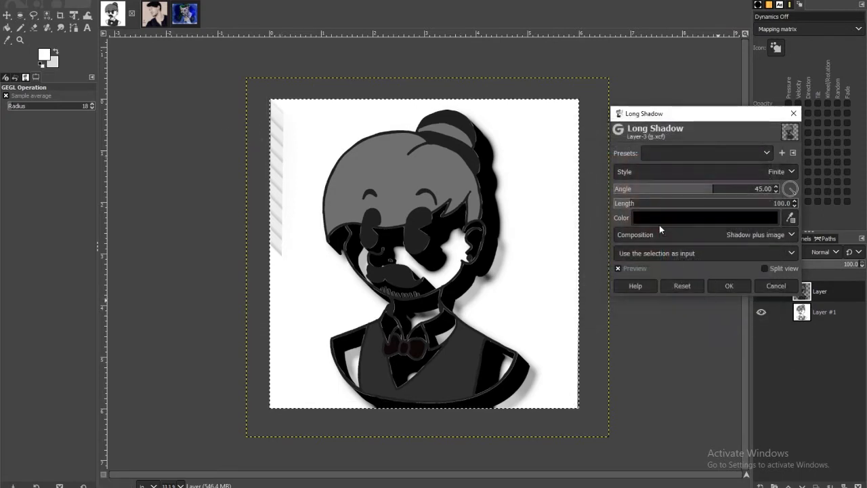
pyautogui.click(657, 190)
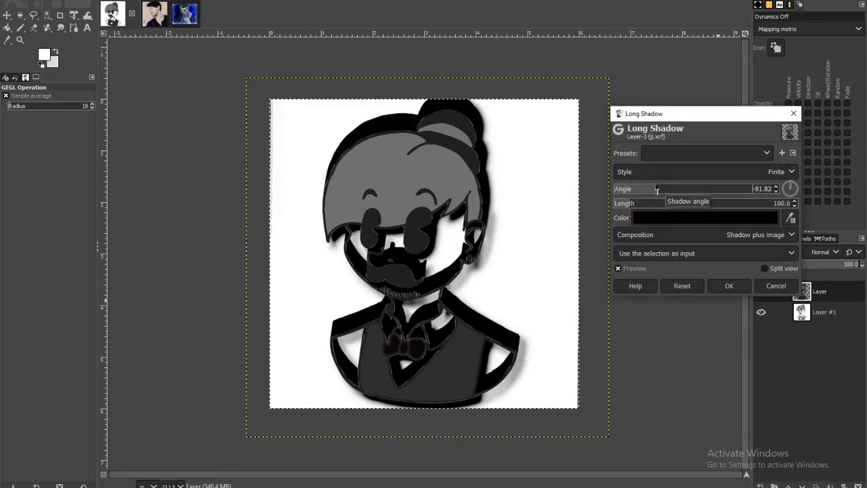
pyautogui.moveTo(656, 191); pyautogui.dragTo(685, 193)
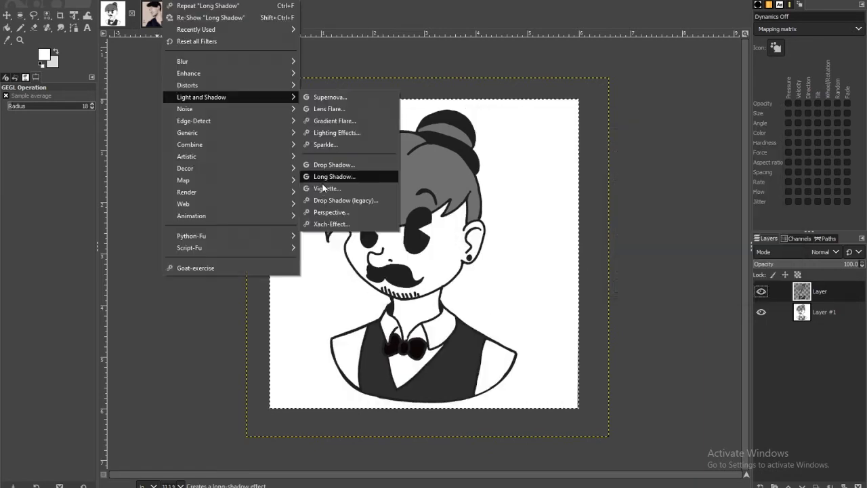
# Step: Apply a black circular Vignette with radius 1.200 and softness 0.800 to the cartoon portrait
pyautogui.click(332, 185)
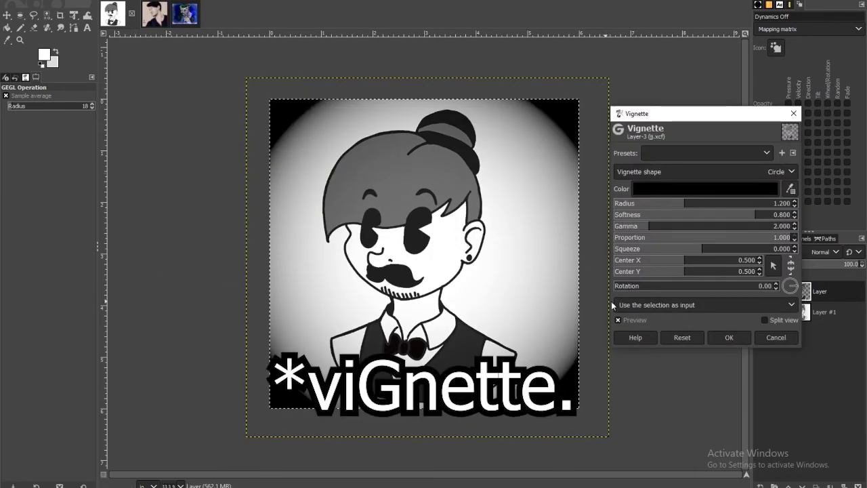
pyautogui.click(740, 341)
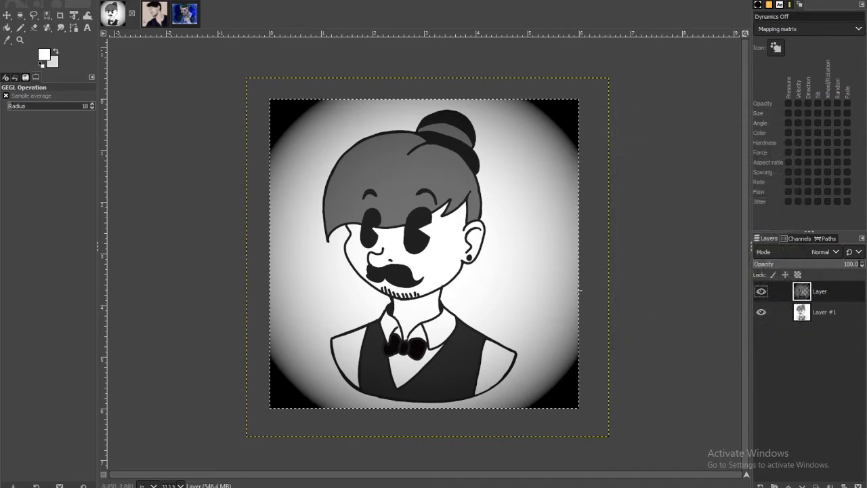
# Step: Preview RGB Noise on the vignetted cartoon portrait with alpha 0.044, and cancel it without applying
pyautogui.click(178, 1)
pyautogui.moveTo(217, 97)
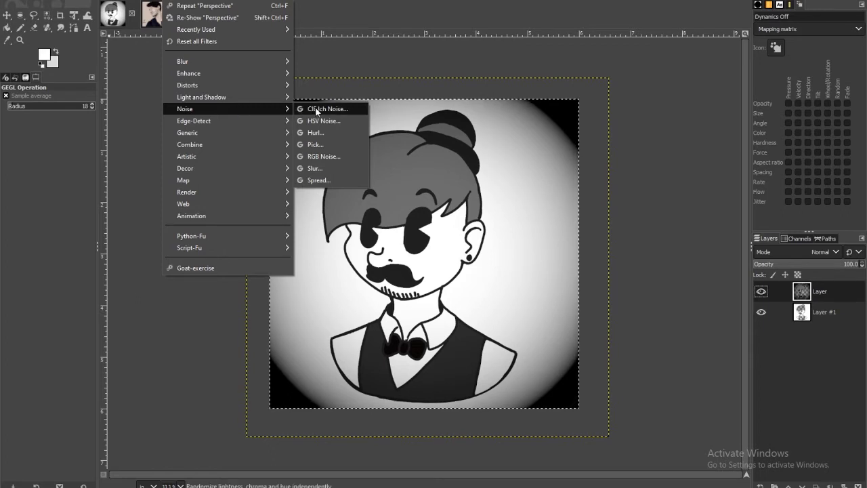
pyautogui.moveTo(248, 76)
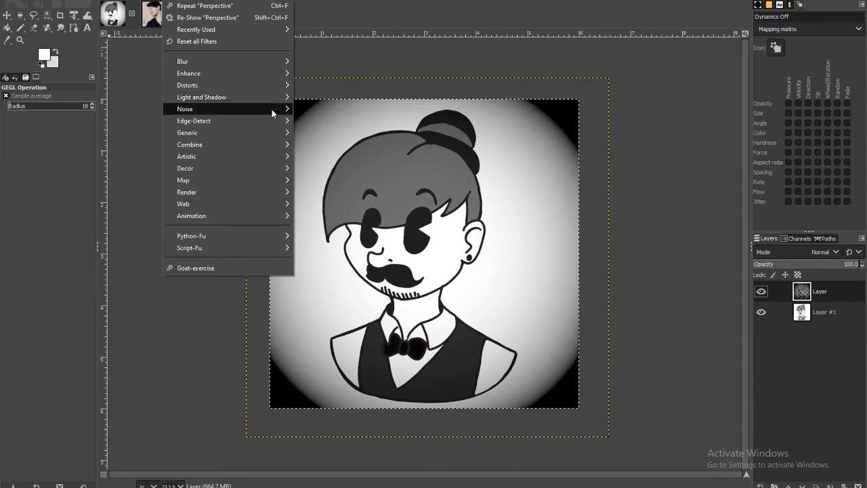
pyautogui.moveTo(272, 109)
pyautogui.click(323, 156)
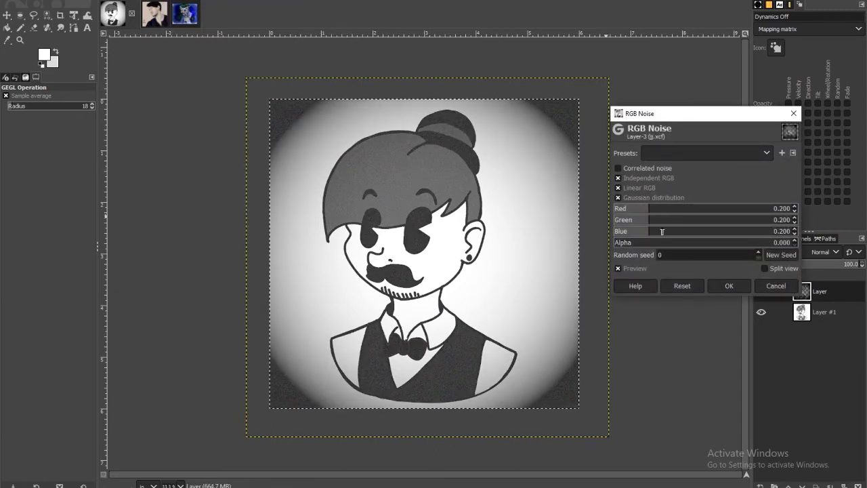
pyautogui.click(633, 243)
pyautogui.moveTo(633, 243); pyautogui.dragTo(621, 244)
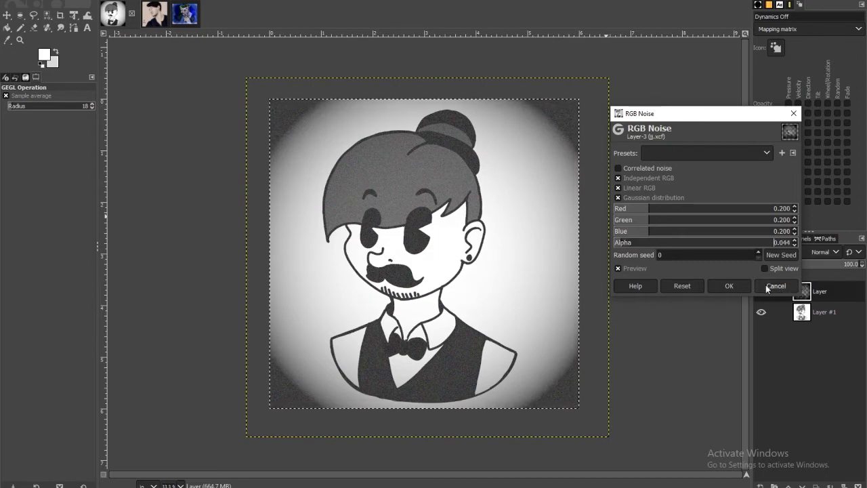
pyautogui.click(774, 286)
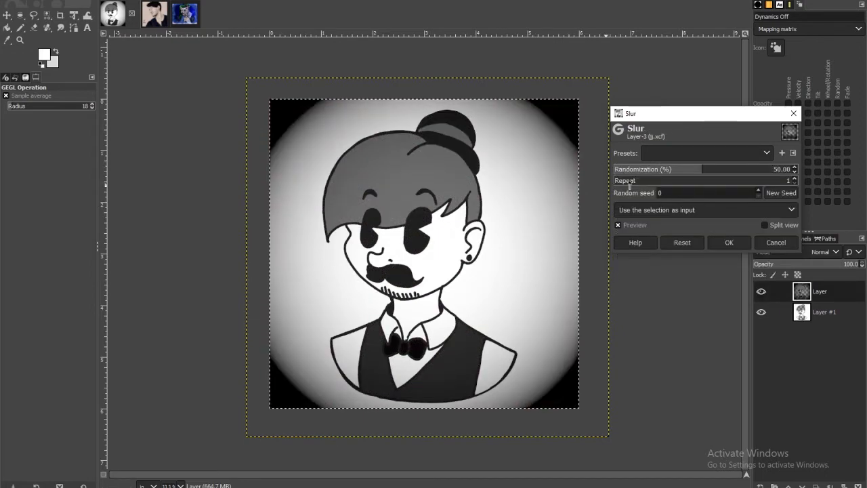
# Step: Preview Slur on the vignetted cartoon portrait with randomization 61.34% and repeat 11, and cancel it without applying
pyautogui.click(721, 171)
pyautogui.click(648, 181)
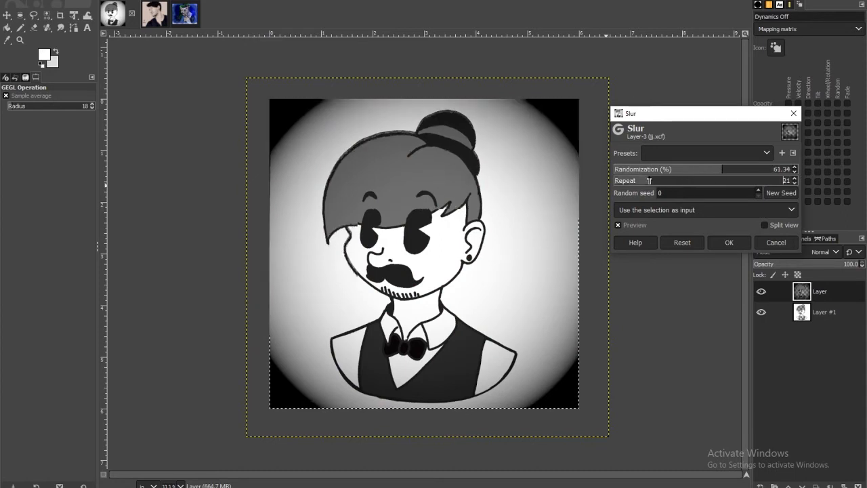
pyautogui.moveTo(648, 181); pyautogui.dragTo(631, 181)
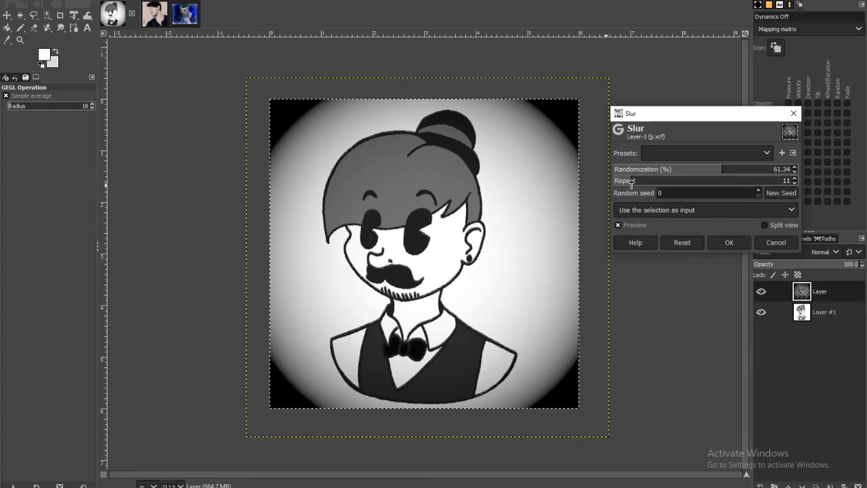
pyautogui.click(758, 241)
# Step: Preview Spread noise on the cartoon portrait with horizontal and vertical amounts of 59, and cancel it without applying
pyautogui.click(179, 1)
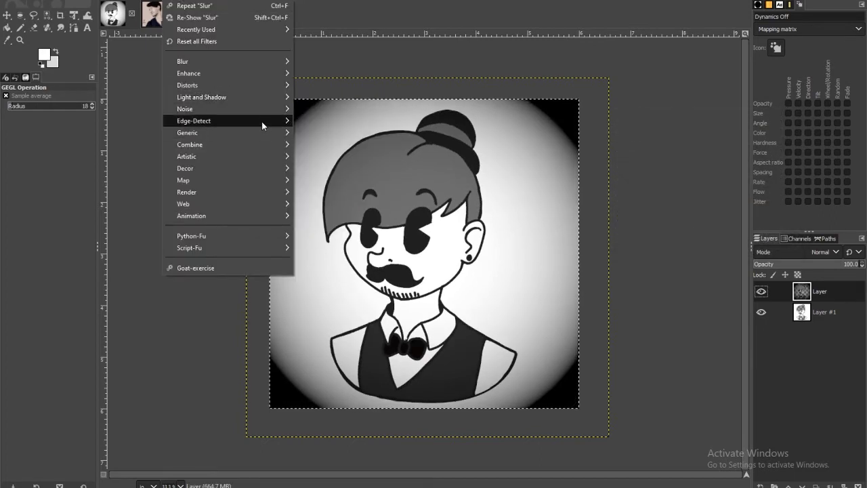
pyautogui.moveTo(265, 111)
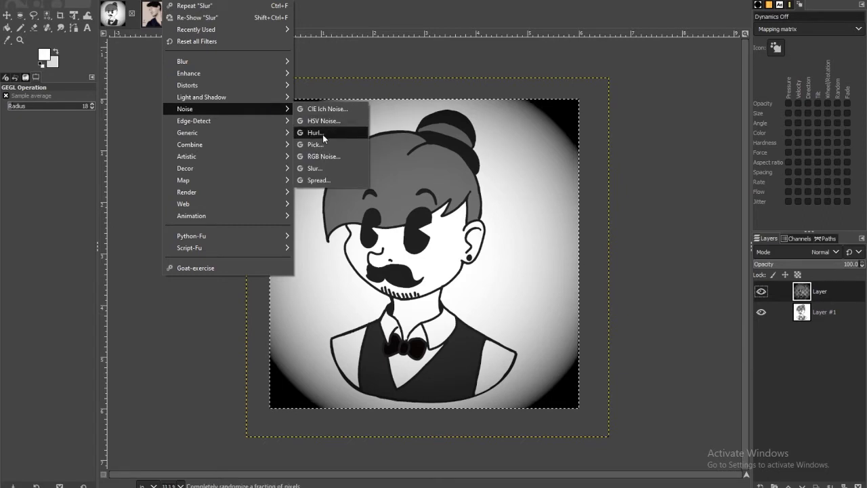
pyautogui.click(319, 181)
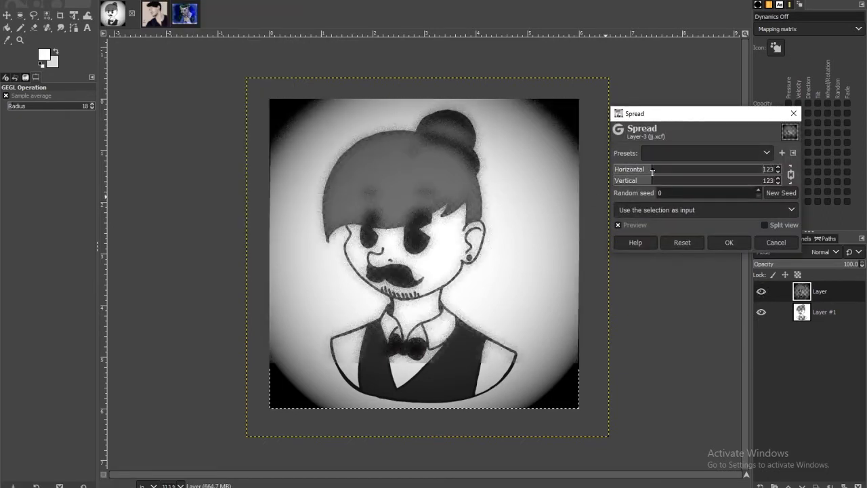
pyautogui.moveTo(652, 171)
pyautogui.mouseDown()
pyautogui.moveTo(629, 174)
pyautogui.moveTo(665, 173)
pyautogui.moveTo(649, 176)
pyautogui.mouseUp()
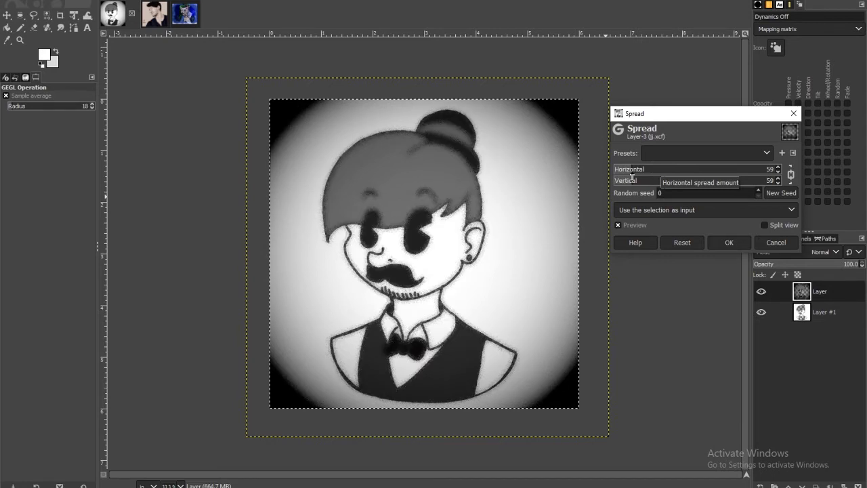
pyautogui.click(756, 243)
# Step: Preview Hurl noise on the cartoon portrait with randomization 17.15% and repeat 4, and cancel it without applying
pyautogui.click(169, 1)
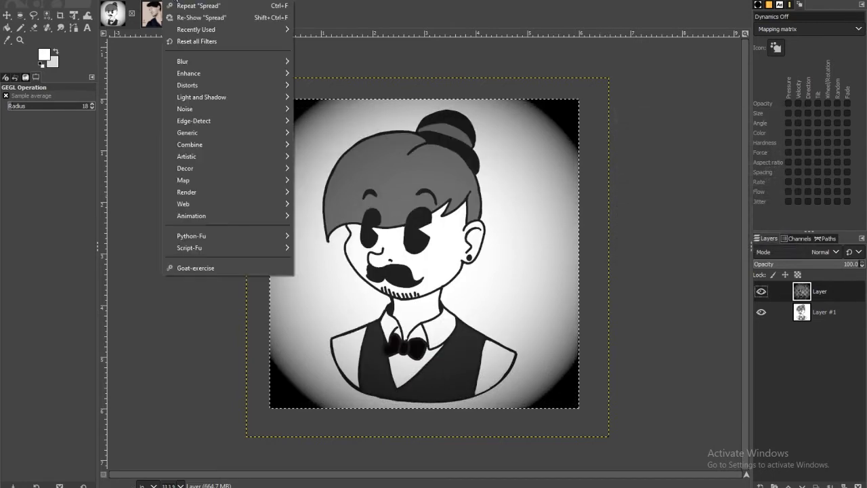
pyautogui.moveTo(228, 112)
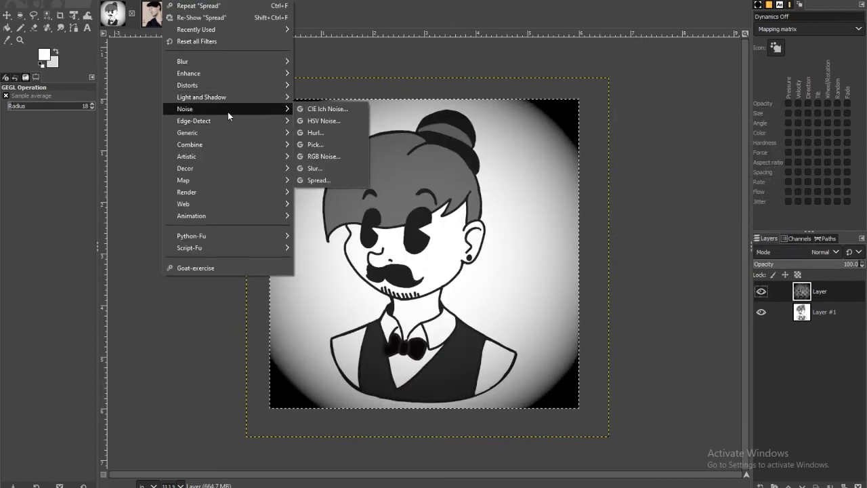
pyautogui.click(329, 133)
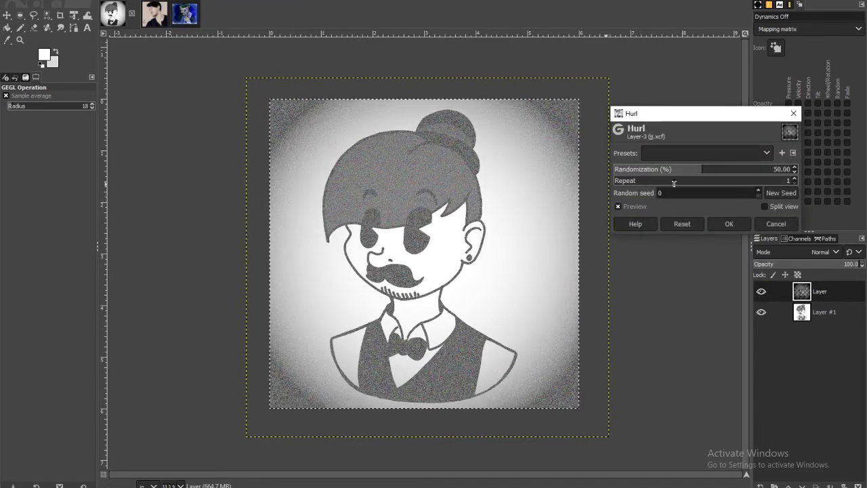
pyautogui.moveTo(673, 183); pyautogui.dragTo(644, 174)
pyautogui.click(642, 170)
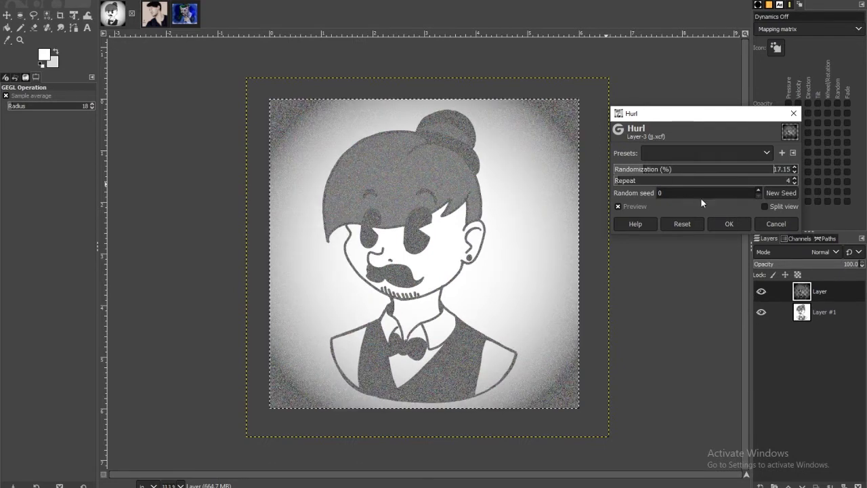
pyautogui.click(765, 225)
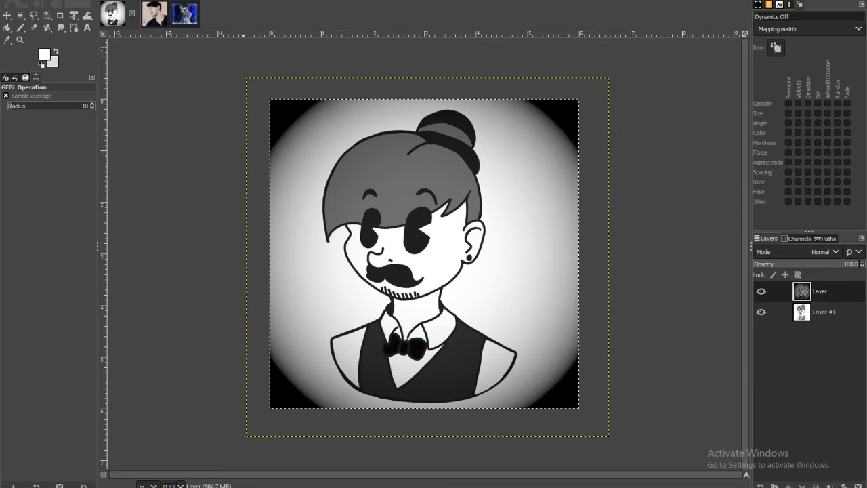
# Step: Preview CIE lch Noise on the cartoon portrait with increased dulling, and cancel it without applying
pyautogui.hotkey('alt', 'r')
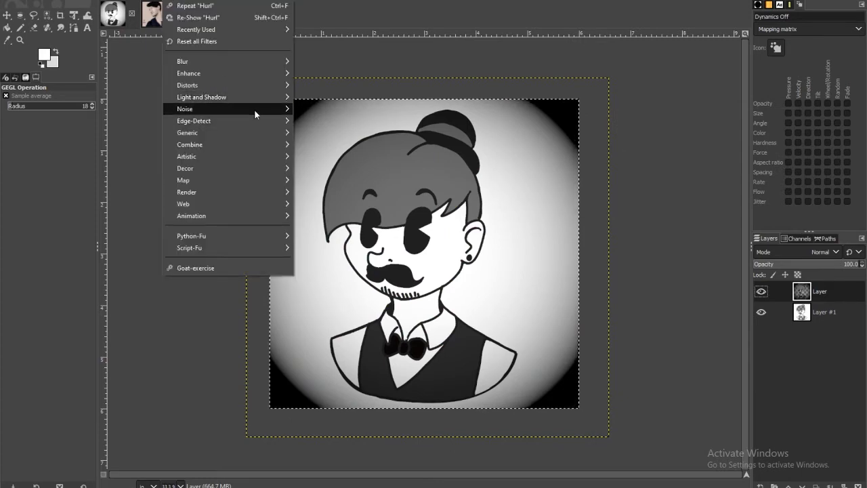
pyautogui.moveTo(256, 111)
pyautogui.click(318, 109)
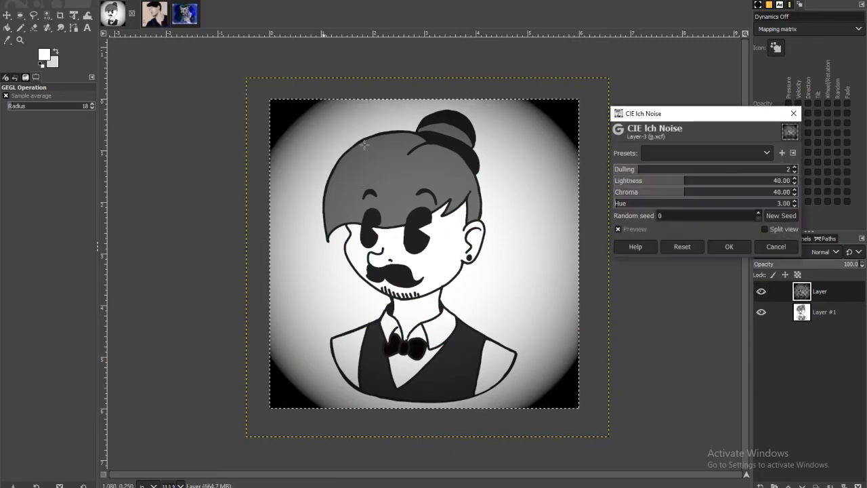
pyautogui.click(662, 170)
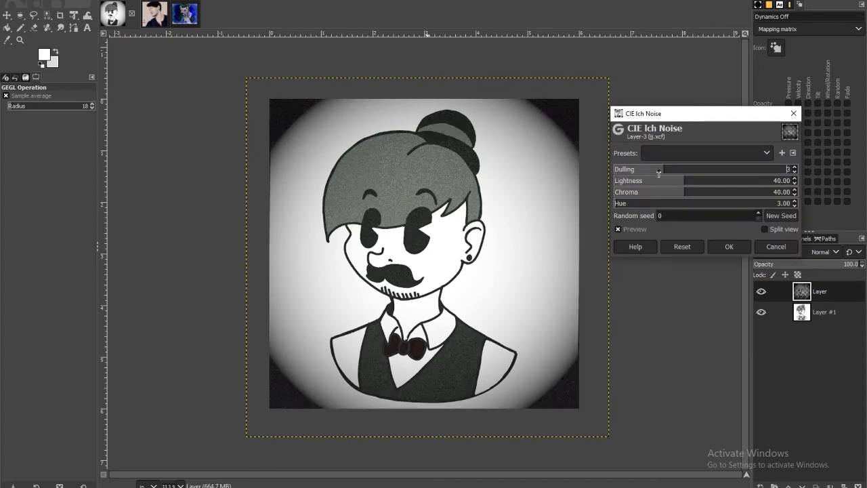
pyautogui.click(776, 246)
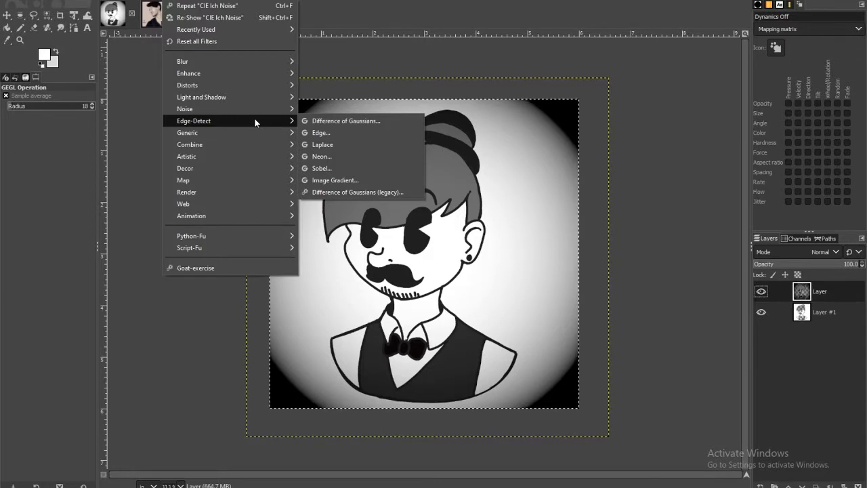
# Step: Preview the Edge filter on the cartoon portrait with the Sobel algorithm and amount 2.000, and cancel it without applying
pyautogui.moveTo(224, 135)
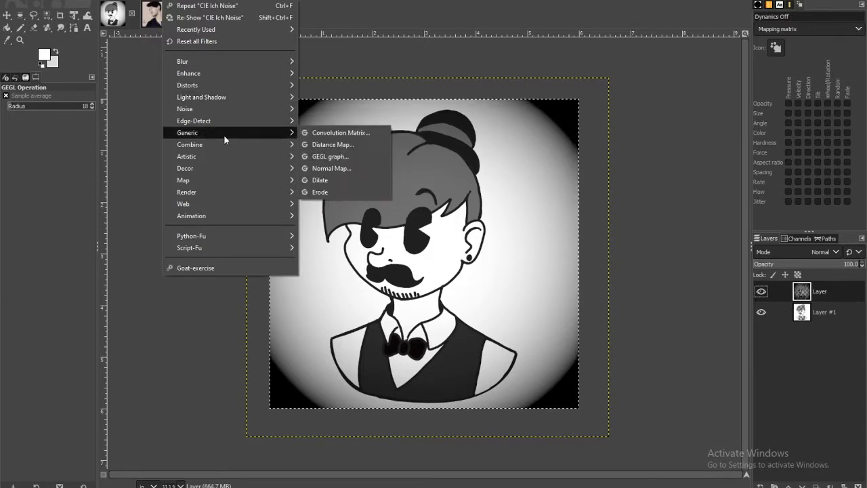
pyautogui.moveTo(223, 119)
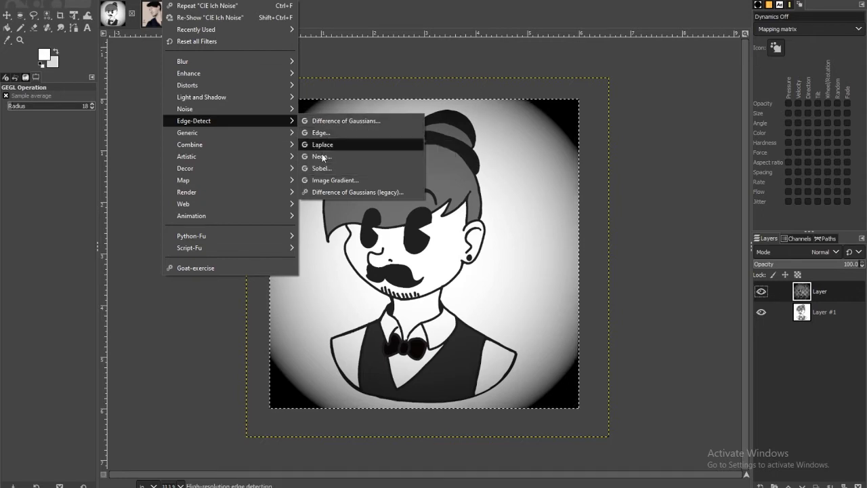
pyautogui.click(327, 133)
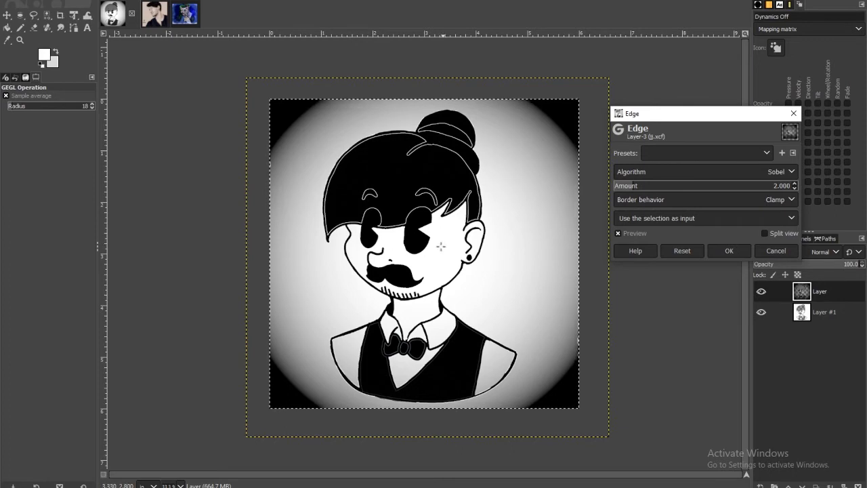
pyautogui.click(776, 251)
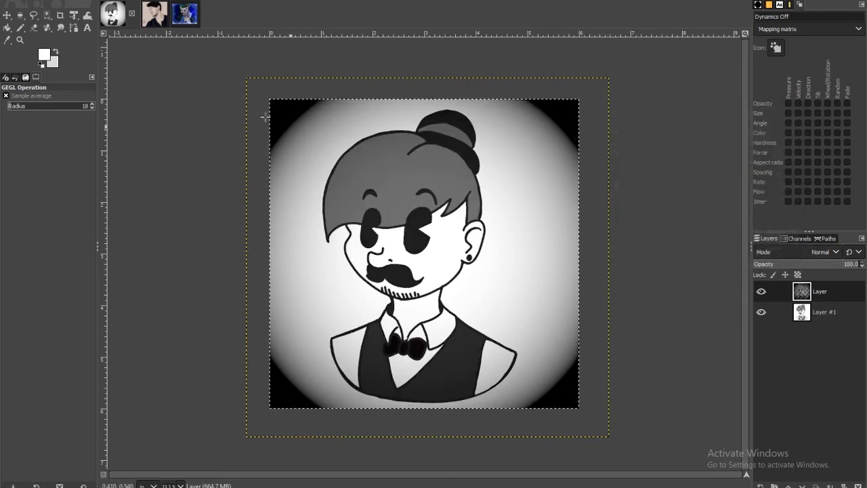
# Step: Switch to the painted portrait of the smiling man, preview the Sobel Edge filter on it at amount 2.000, and cancel it
pyautogui.click(154, 13)
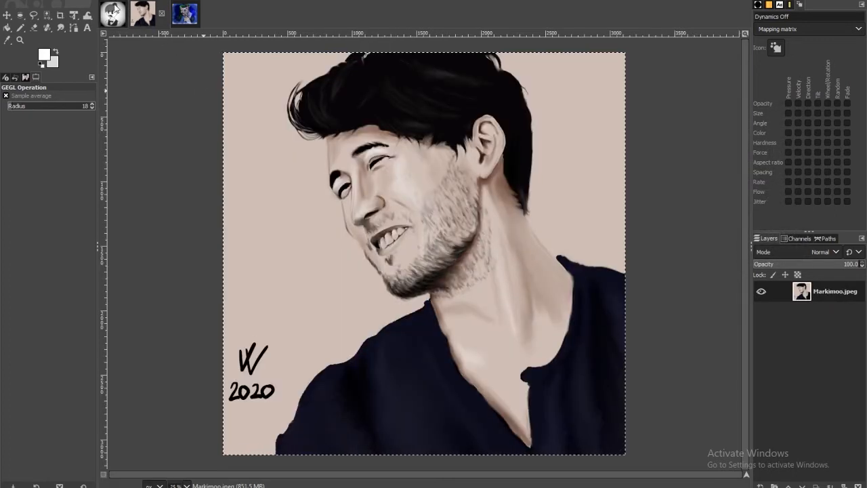
pyautogui.click(114, 11)
pyautogui.click(178, 1)
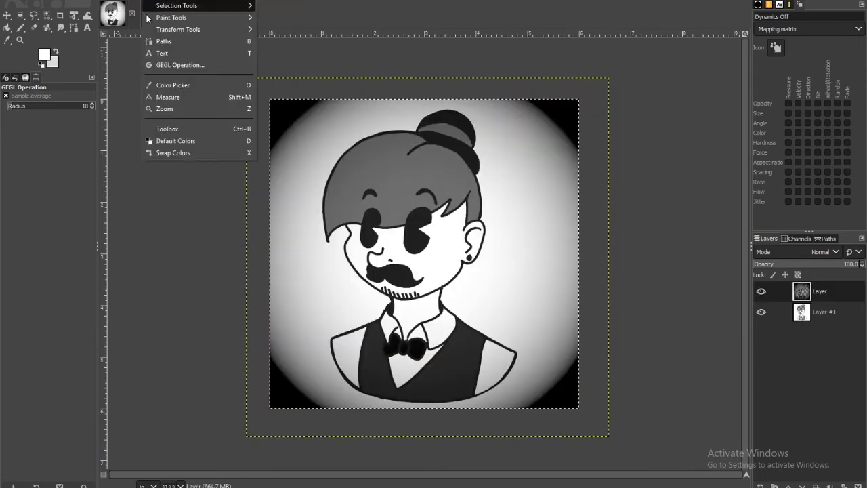
pyautogui.click(152, 1)
pyautogui.click(155, 13)
pyautogui.click(178, 2)
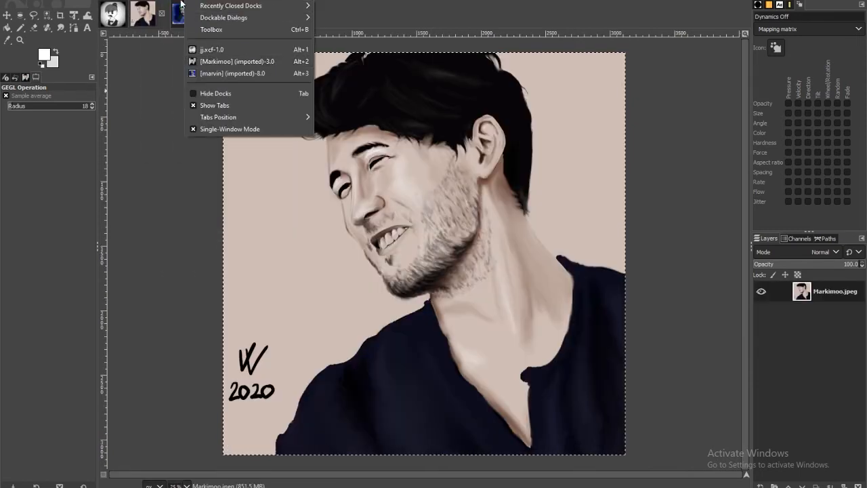
pyautogui.moveTo(215, 119)
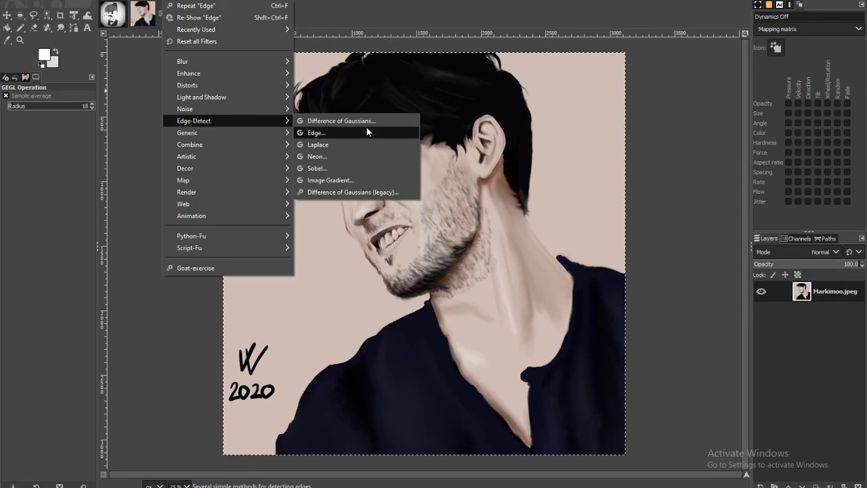
pyautogui.click(316, 132)
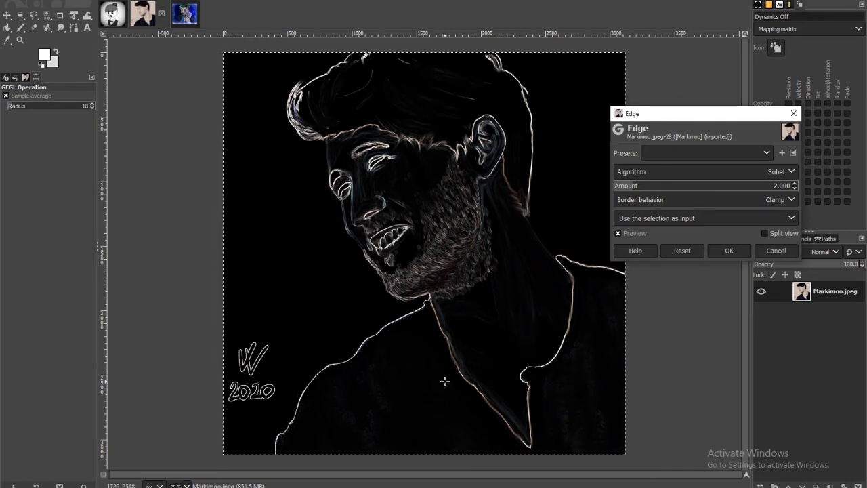
pyautogui.click(776, 250)
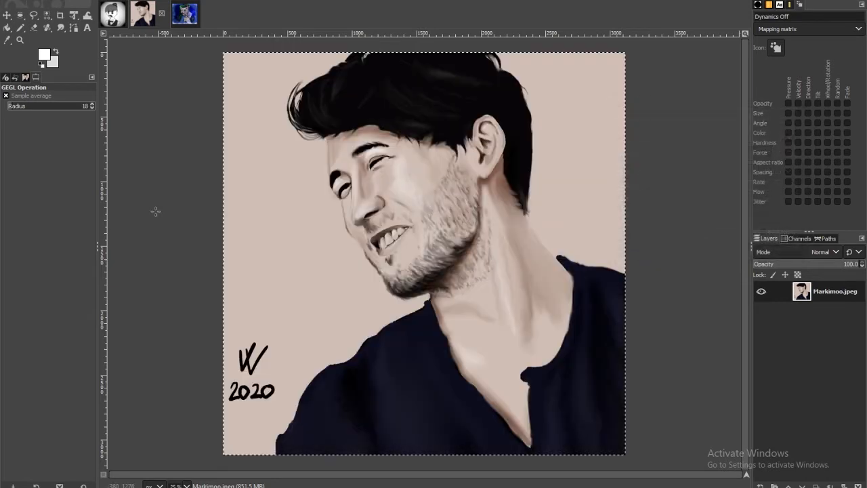
# Step: Return to the cartoon portrait, generate a Filmstrip image from it, and close the new filmstrip image
pyautogui.click(114, 15)
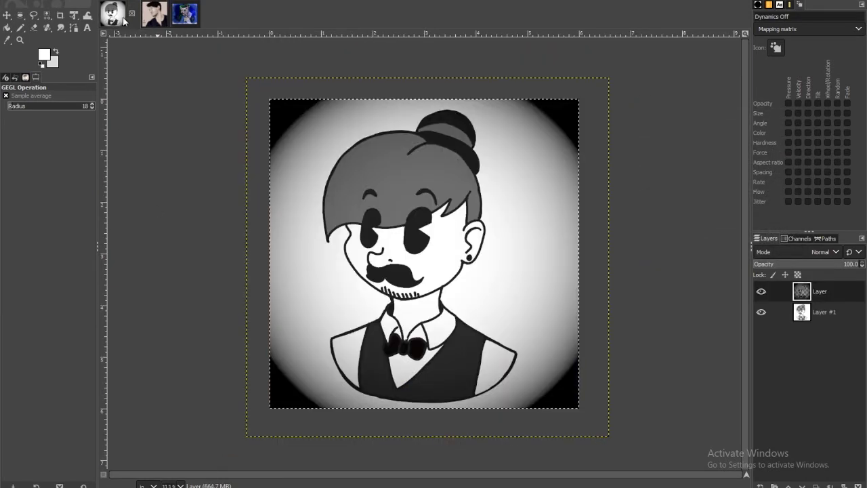
pyautogui.click(155, 0)
pyautogui.moveTo(129, 1)
pyautogui.moveTo(179, 1)
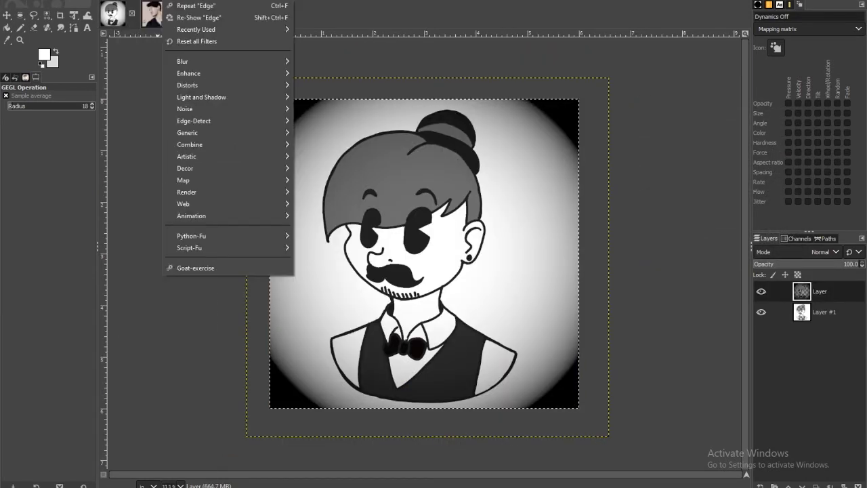
pyautogui.moveTo(245, 120)
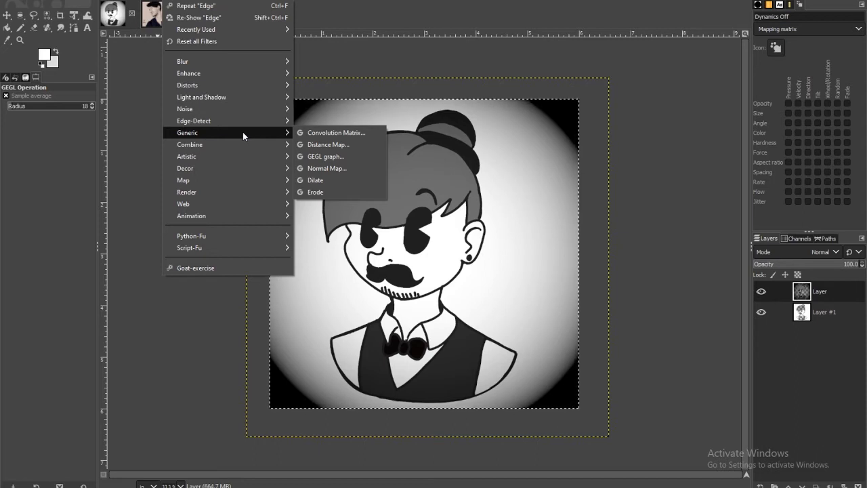
pyautogui.moveTo(240, 140)
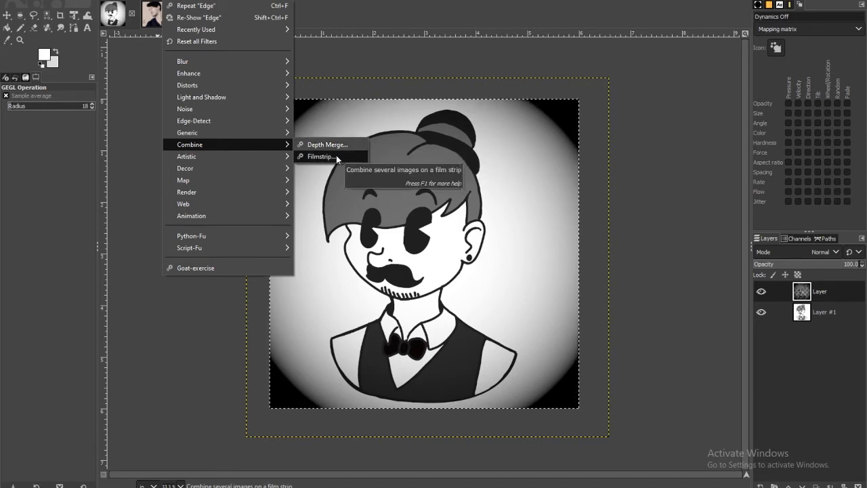
pyautogui.click(335, 155)
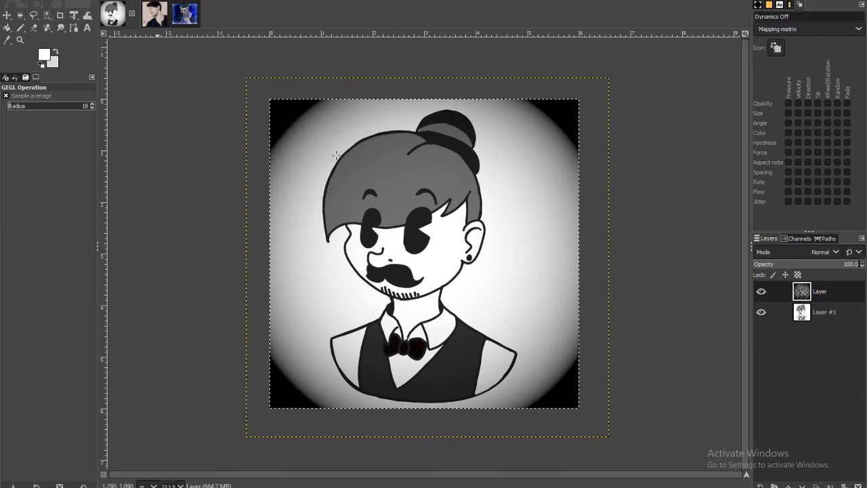
pyautogui.click(476, 350)
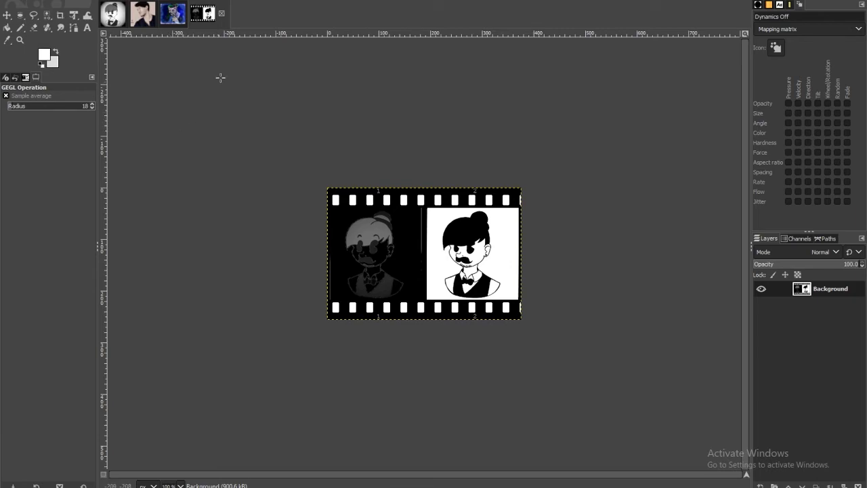
pyautogui.click(220, 13)
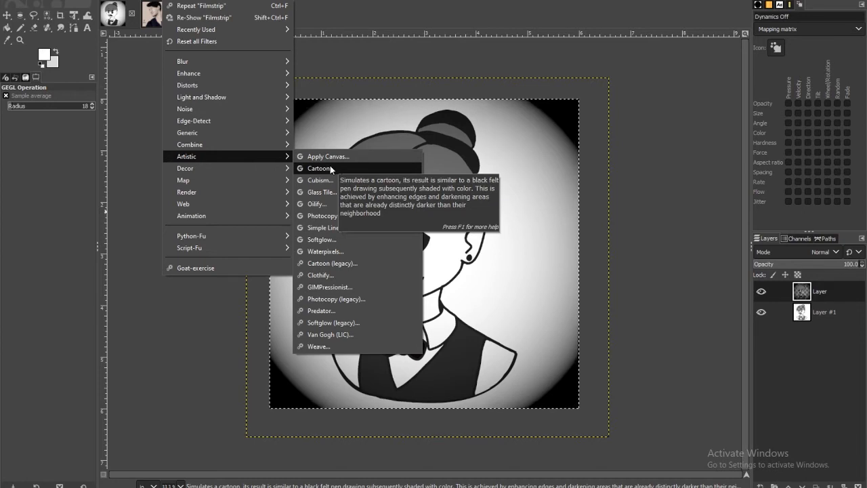
# Step: Preview the Cartoon filter on the painted portrait of the smiling man at mask radius 7.000 and percent black 0.200, and cancel it
pyautogui.click(148, 15)
pyautogui.click(147, 14)
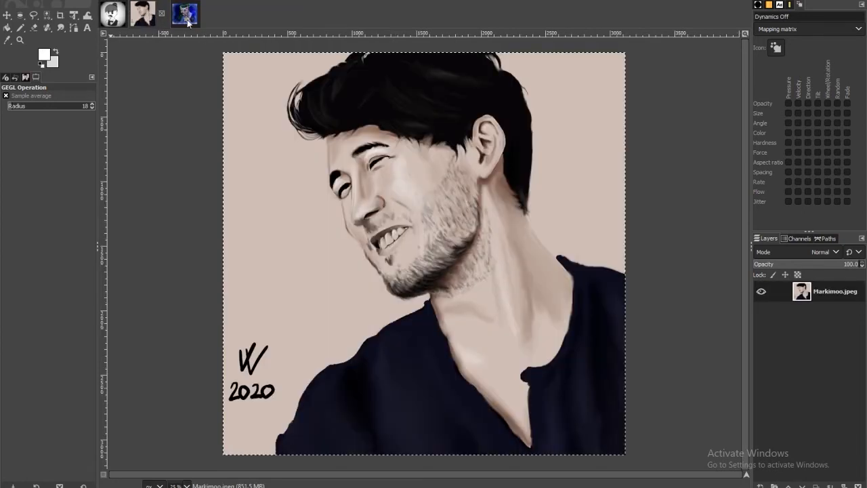
pyautogui.click(177, 2)
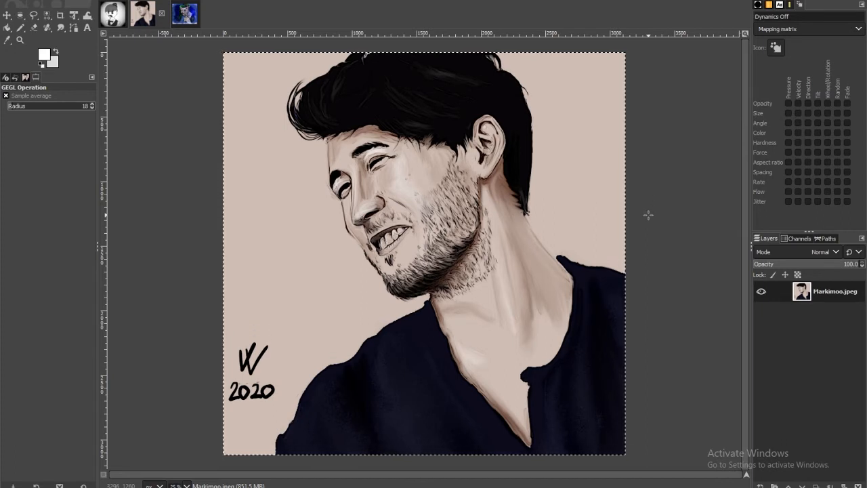
pyautogui.hotkey('ctrl', 'shift', 'f')
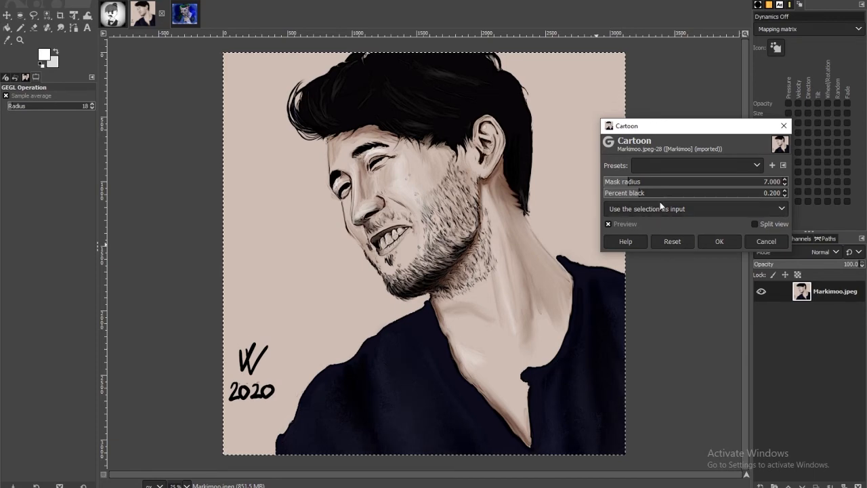
pyautogui.click(773, 241)
# Step: Return to the cartoon portrait, preview the Cubism filter with tile size 87.81 and try other tile settings, and cancel it
pyautogui.click(115, 14)
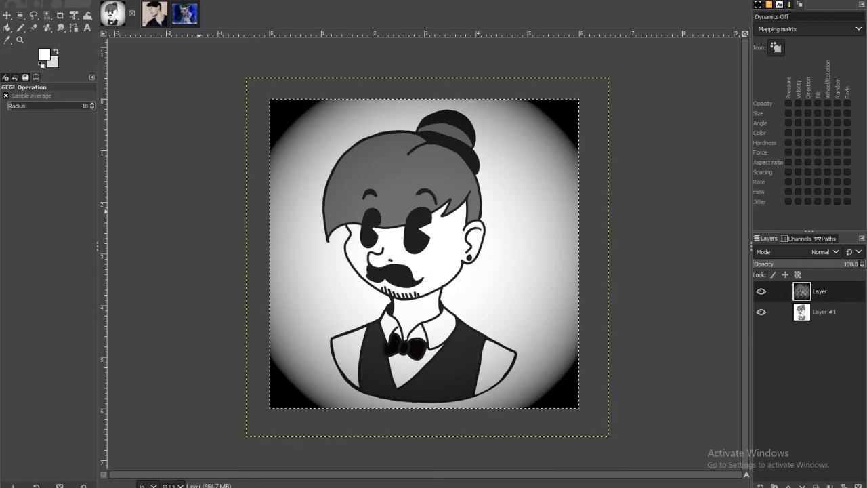
pyautogui.click(174, 1)
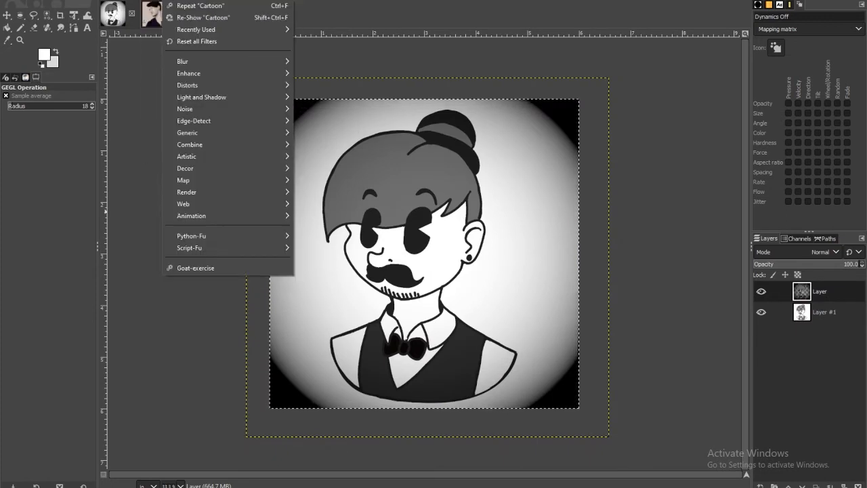
pyautogui.moveTo(226, 156)
pyautogui.click(360, 182)
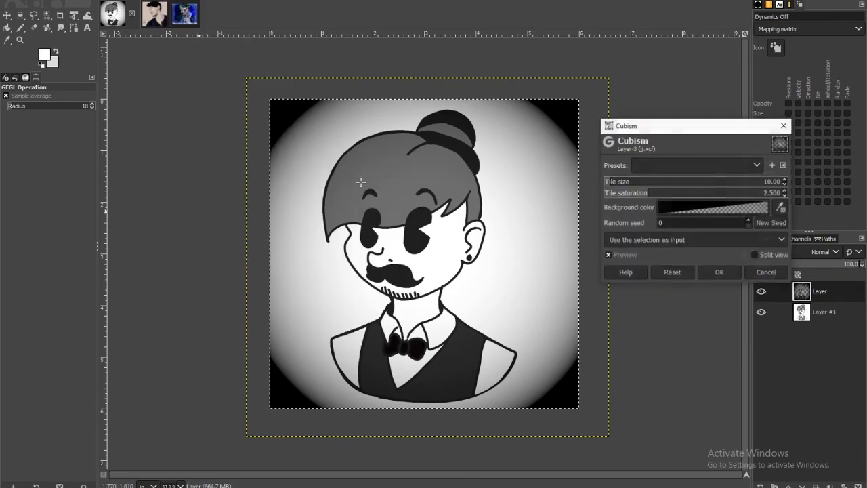
pyautogui.click(644, 182)
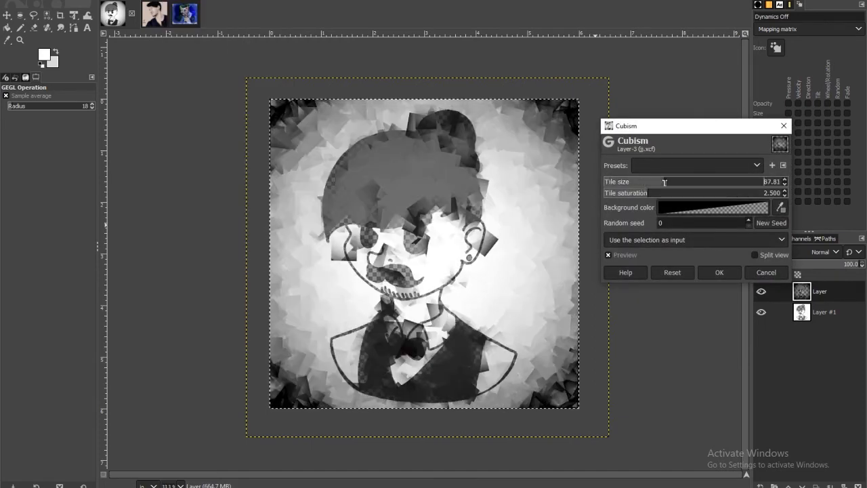
pyautogui.click(664, 181)
pyautogui.click(656, 194)
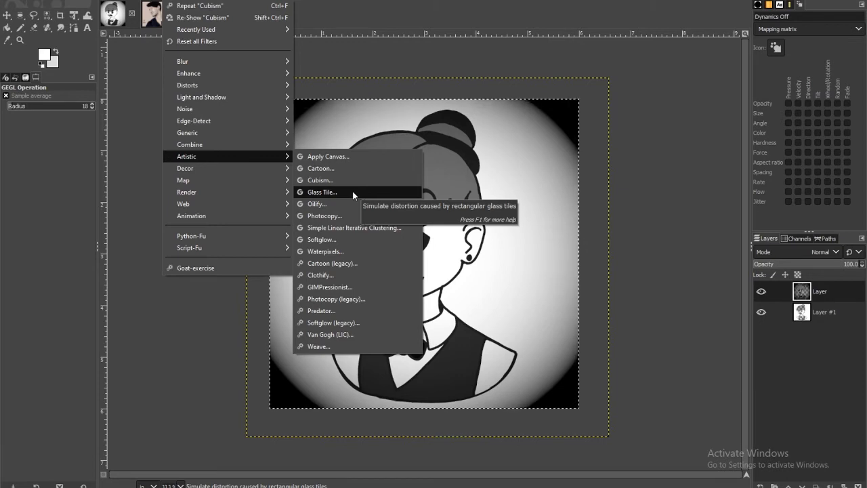
# Step: Preview the Glass Tile filter on the cartoon portrait with a larger tile size, and cancel it without applying
pyautogui.click(323, 193)
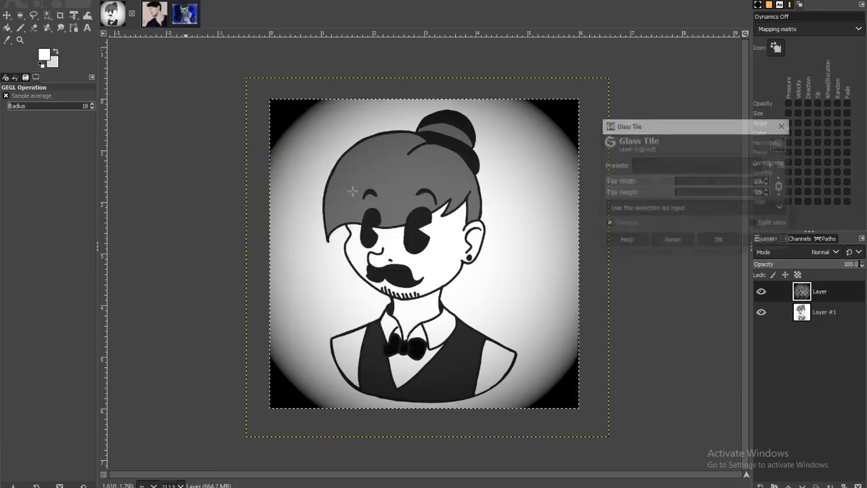
pyautogui.moveTo(688, 184); pyautogui.dragTo(738, 187)
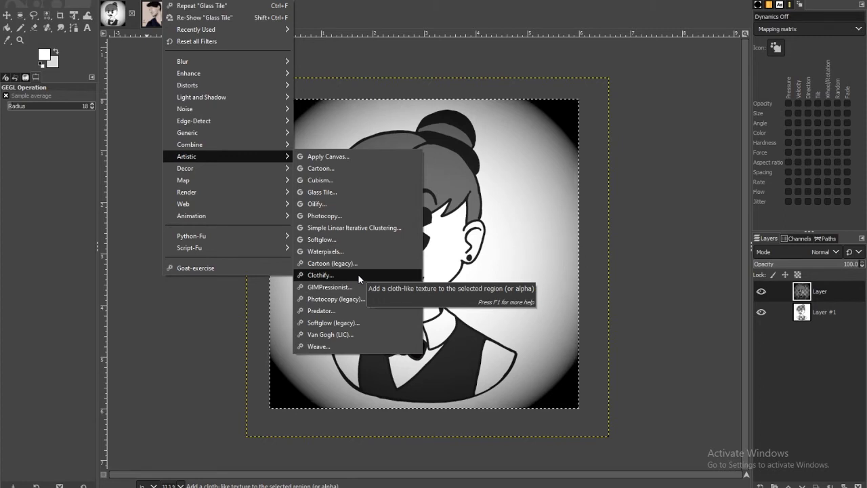
# Step: Apply the Predator filter to the cartoon portrait with edge amount 2, pixel amount 3 and a separate layer, and undo it
pyautogui.click(348, 311)
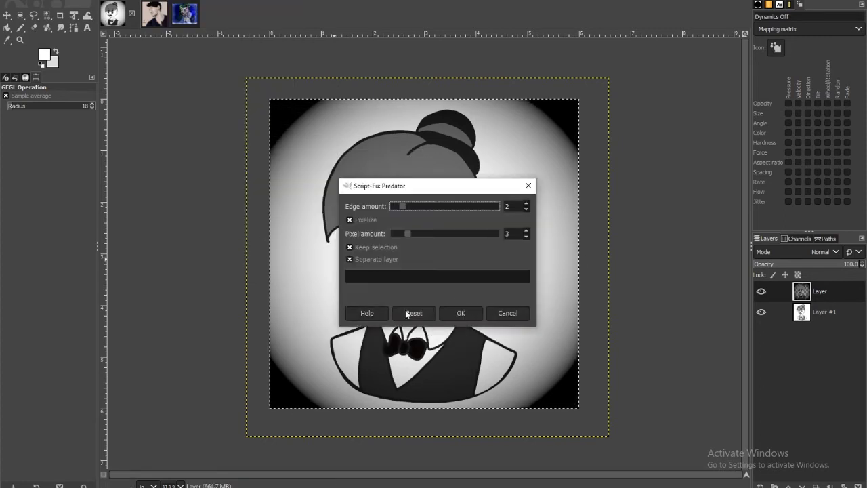
pyautogui.click(460, 313)
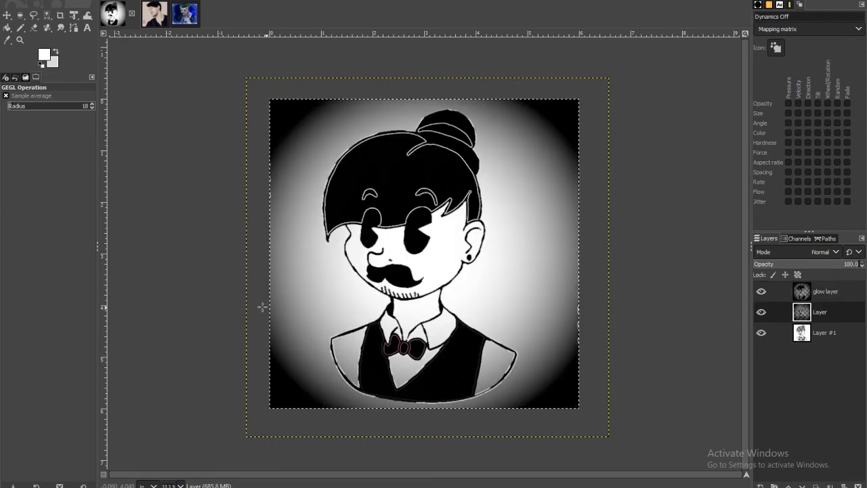
pyautogui.click(25, 1)
pyautogui.click(28, 7)
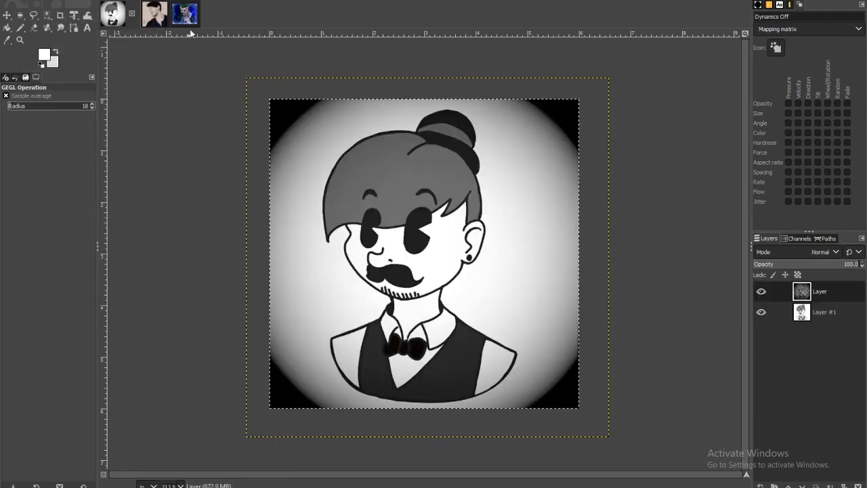
# Step: Switch to the painting of the masked figure holding a card and run the Predator filter with edge amount 2
pyautogui.click(185, 15)
pyautogui.click(173, 1)
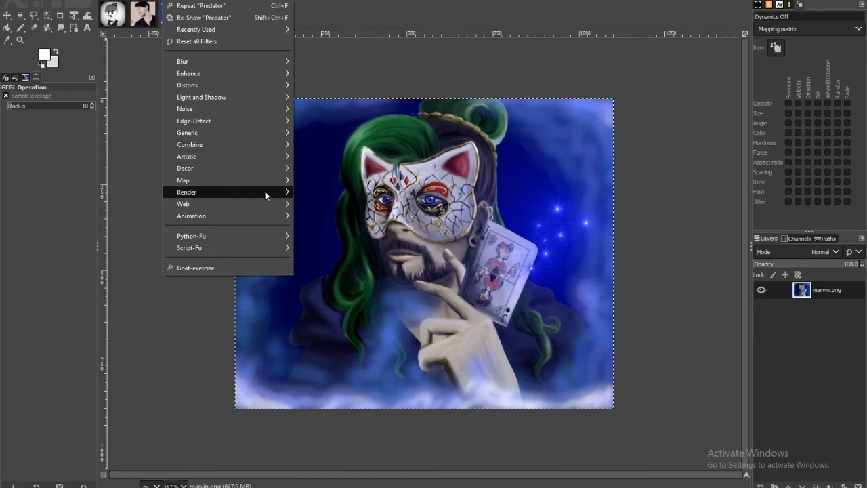
pyautogui.moveTo(281, 156)
pyautogui.click(344, 305)
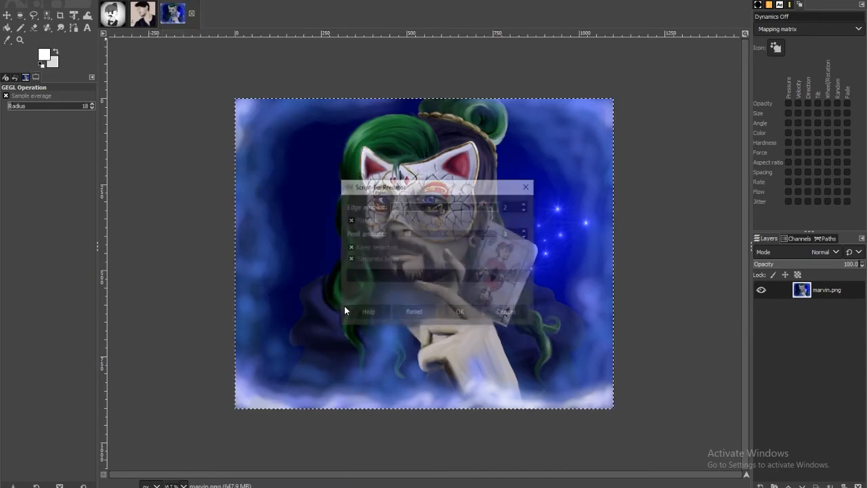
pyautogui.click(464, 313)
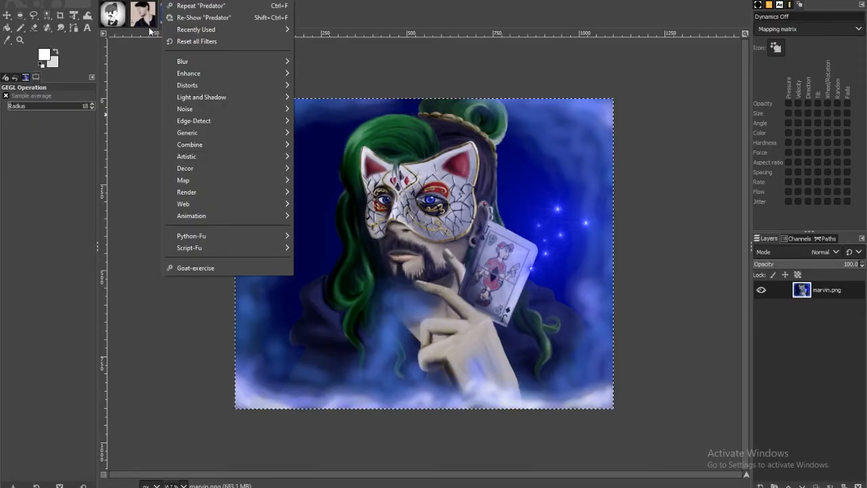
# Step: Try the Van Gogh (LIC) filter on the smiling man's portrait with filter length 15.9 and noise magnitude 2.5, and dismiss the message
pyautogui.click(160, 23)
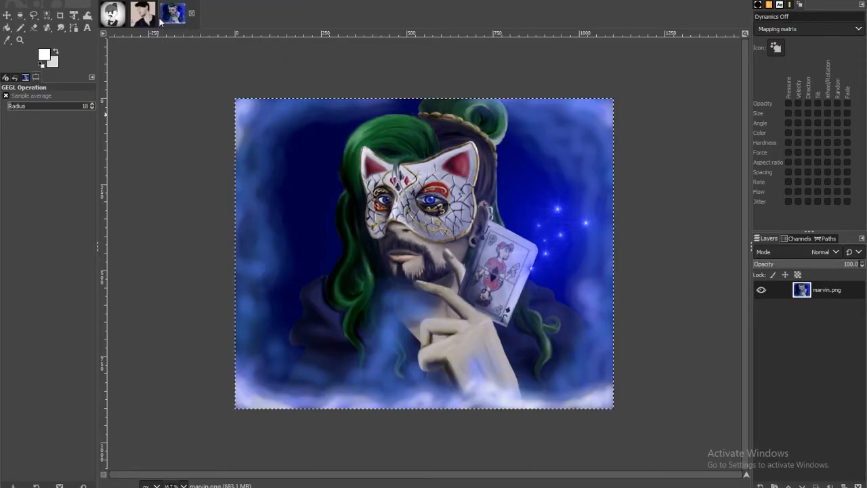
pyautogui.click(143, 19)
pyautogui.rightClick(176, 6)
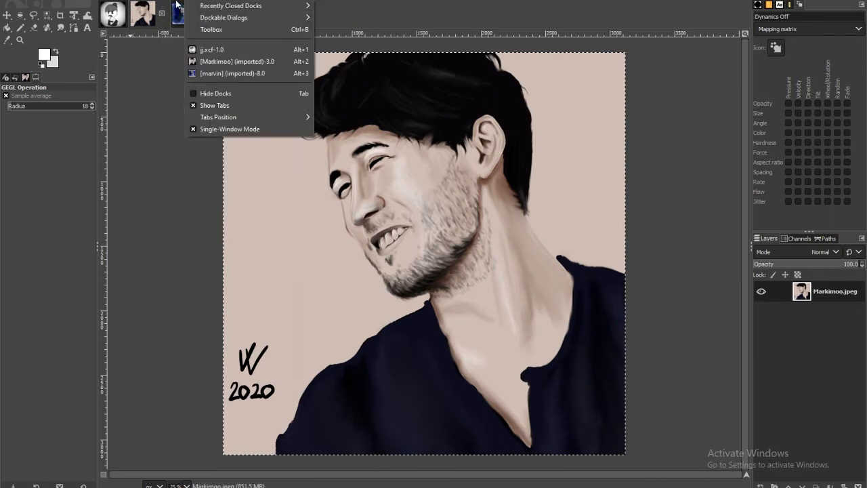
pyautogui.moveTo(175, 2)
pyautogui.moveTo(214, 157)
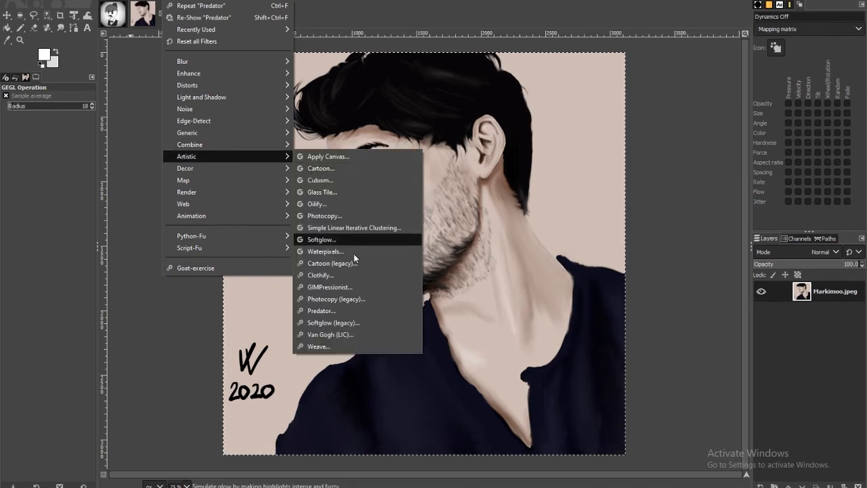
pyautogui.click(335, 334)
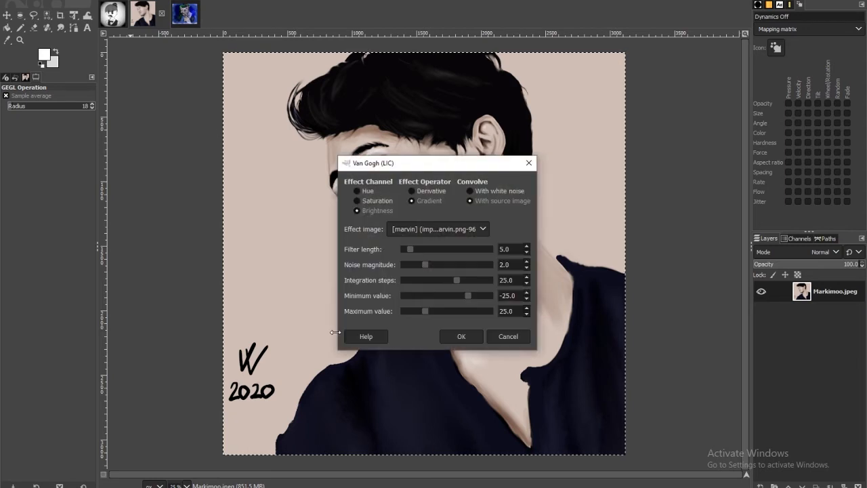
pyautogui.moveTo(405, 167); pyautogui.dragTo(679, 147)
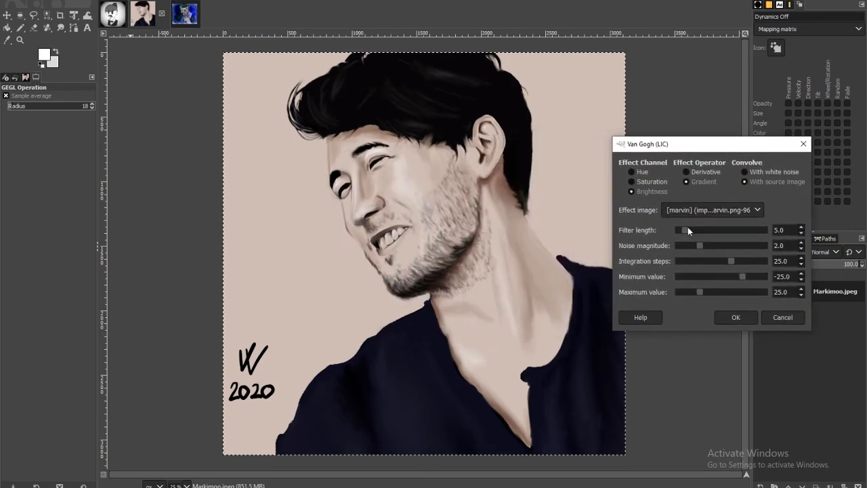
pyautogui.moveTo(687, 230); pyautogui.dragTo(701, 230)
pyautogui.click(707, 247)
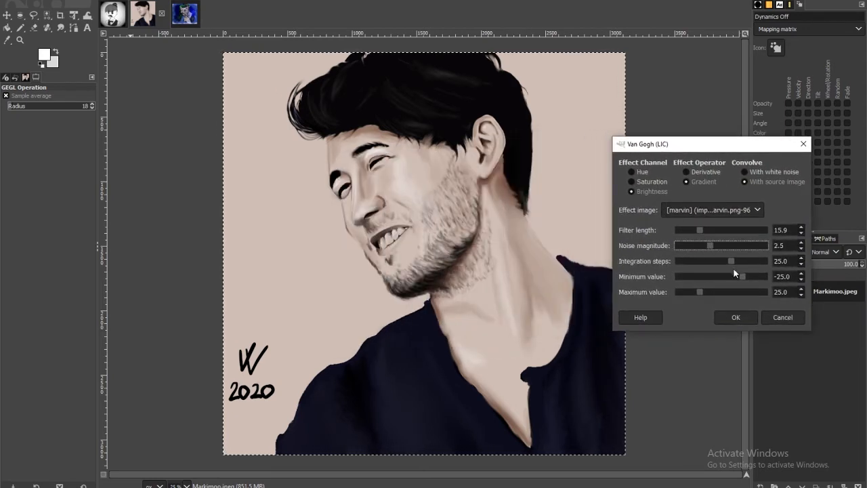
pyautogui.click(748, 316)
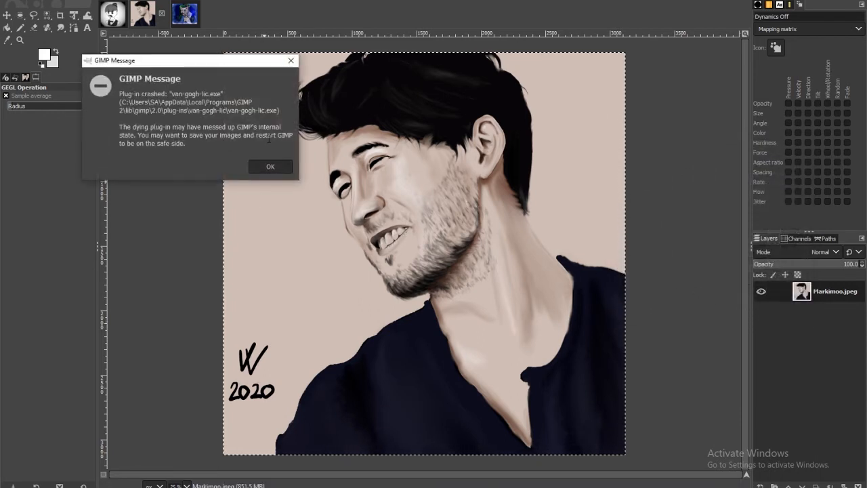
pyautogui.click(268, 167)
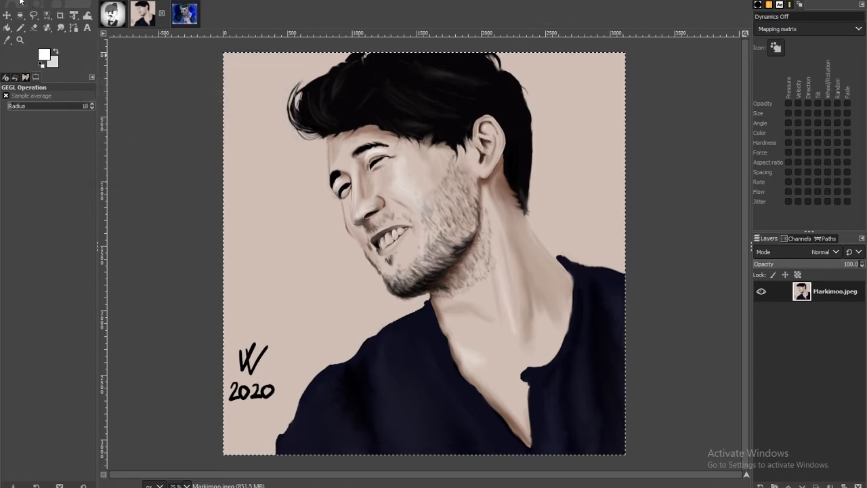
# Step: Switch to the cartoon portrait and export it as jj.png to the Pictures folder with the offered PNG options
pyautogui.click(20, 2)
pyautogui.click(36, 86)
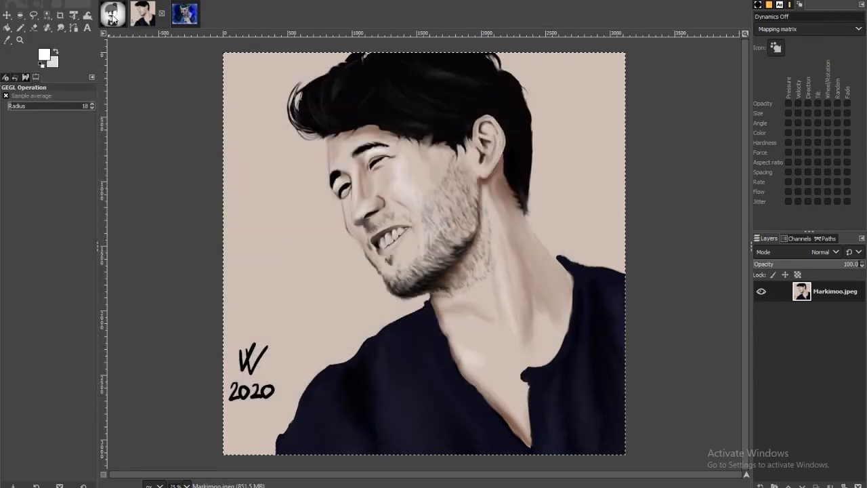
pyautogui.click(111, 14)
pyautogui.click(31, 2)
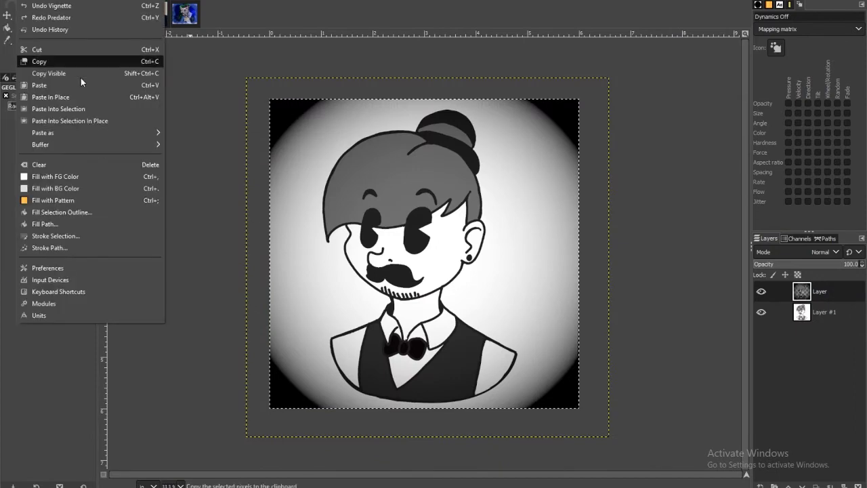
pyautogui.moveTo(21, 2)
pyautogui.click(41, 136)
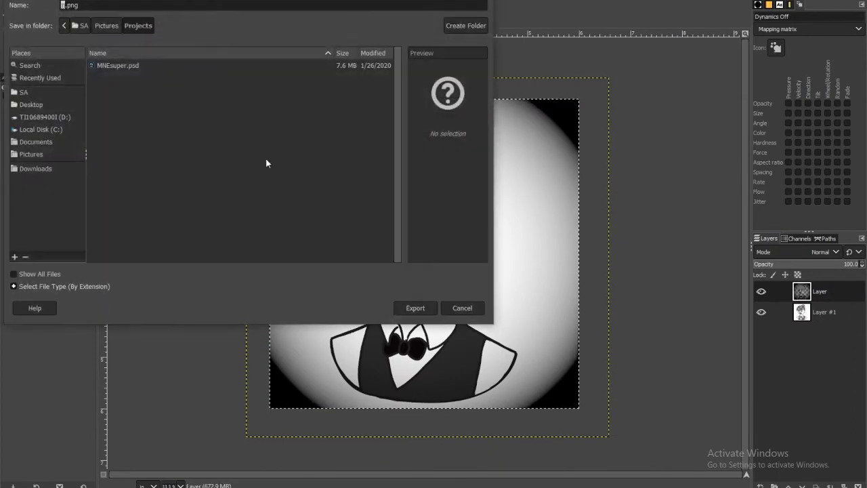
pyautogui.write('jj')
pyautogui.click(46, 156)
pyautogui.click(416, 306)
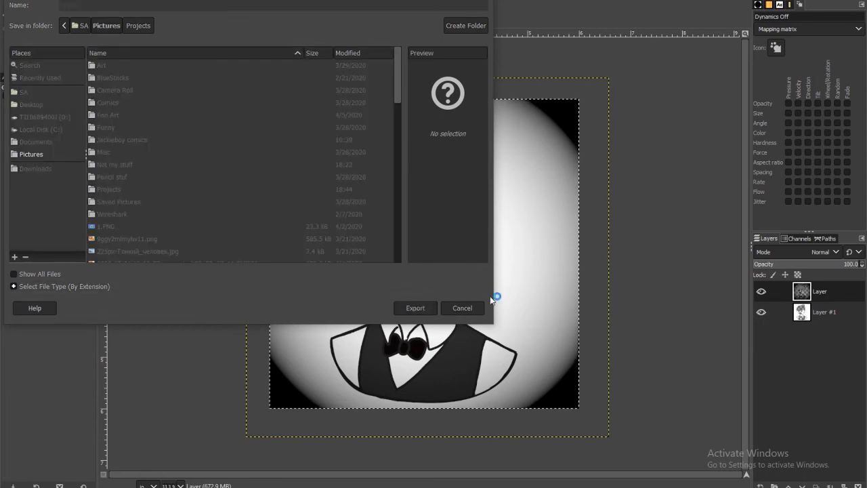
pyautogui.click(436, 359)
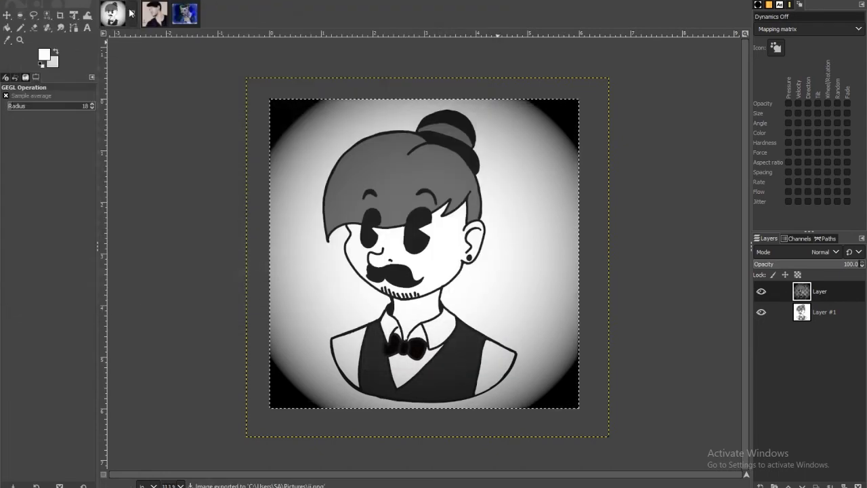
# Step: Switch to the painted portrait of the smiling man and add two coffee stains with the Coffee Stain filter
pyautogui.click(177, 1)
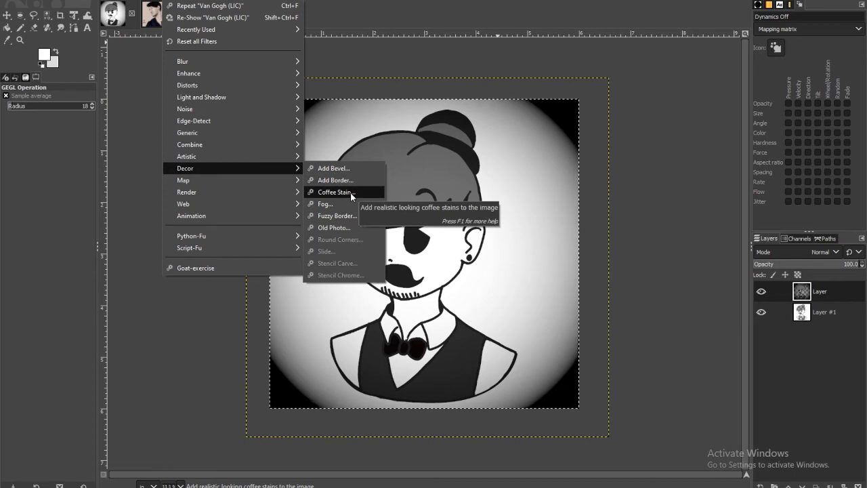
pyautogui.click(150, 12)
pyautogui.click(149, 12)
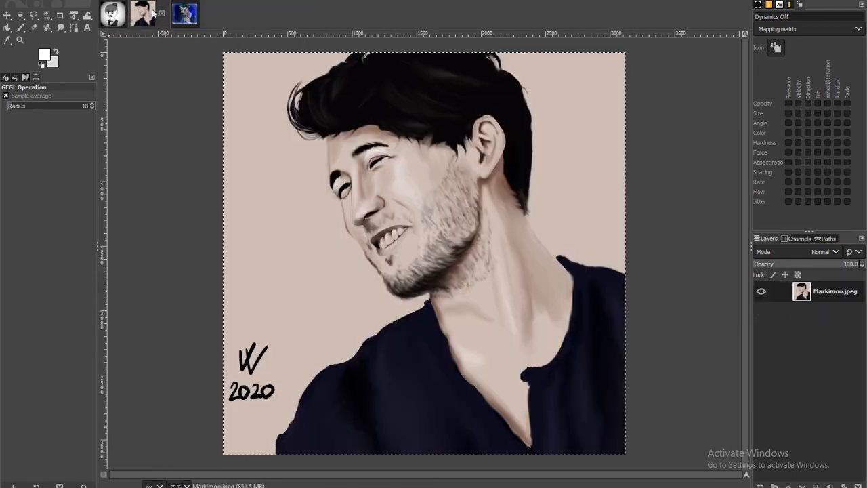
pyautogui.click(178, 0)
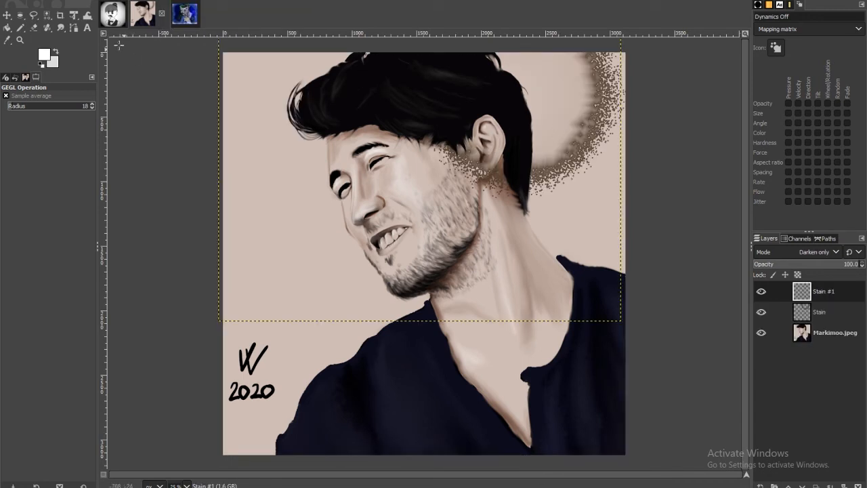
# Step: Reposition both coffee stain layers on the portrait, moving the lower stain layer across the face and down over the chin and neck
pyautogui.click(7, 15)
pyautogui.moveTo(473, 143); pyautogui.dragTo(519, 183)
pyautogui.click(832, 313)
pyautogui.moveTo(575, 148); pyautogui.dragTo(425, 279)
pyautogui.moveTo(335, 243); pyautogui.dragTo(365, 168)
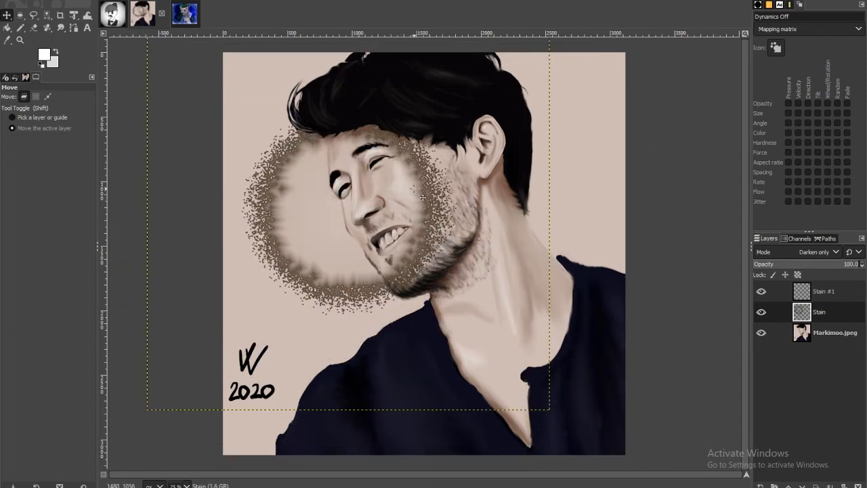
pyautogui.moveTo(422, 197); pyautogui.dragTo(519, 329)
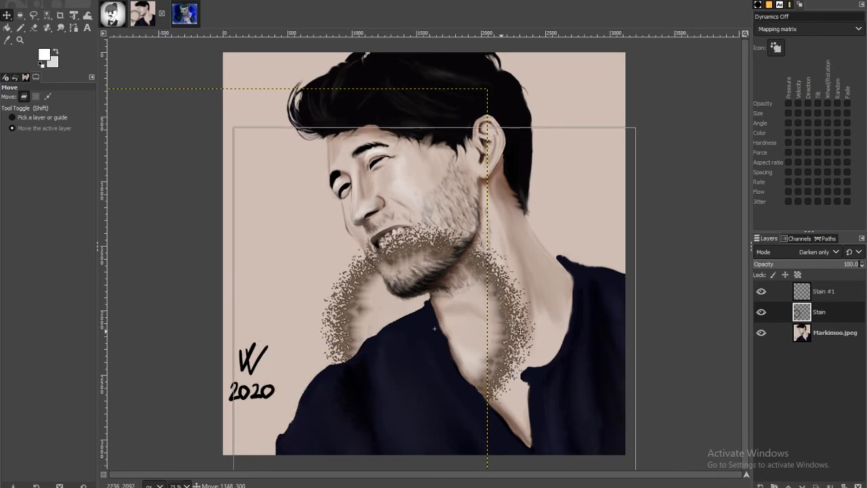
pyautogui.moveTo(434, 328); pyautogui.dragTo(450, 291)
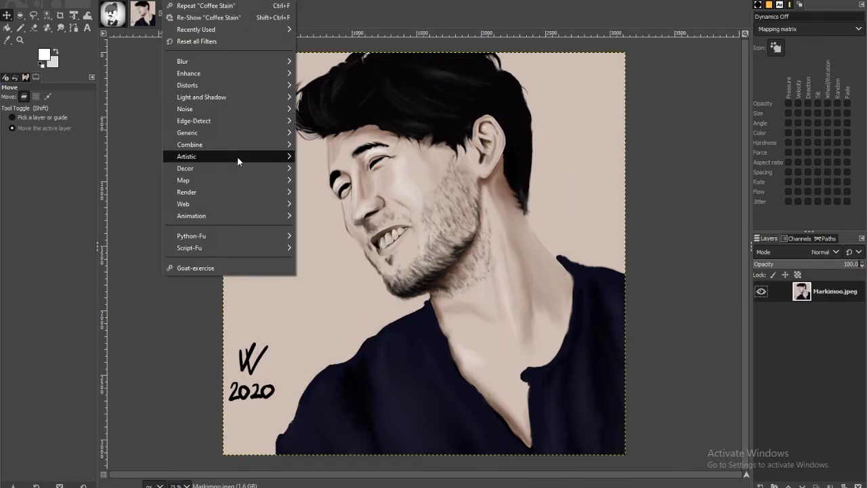
# Step: Switch to the cartoon portrait and apply the Old Photo filter to a copy, with defocus, sepia and a border size of 20
pyautogui.click(111, 21)
pyautogui.click(115, 8)
pyautogui.click(147, 1)
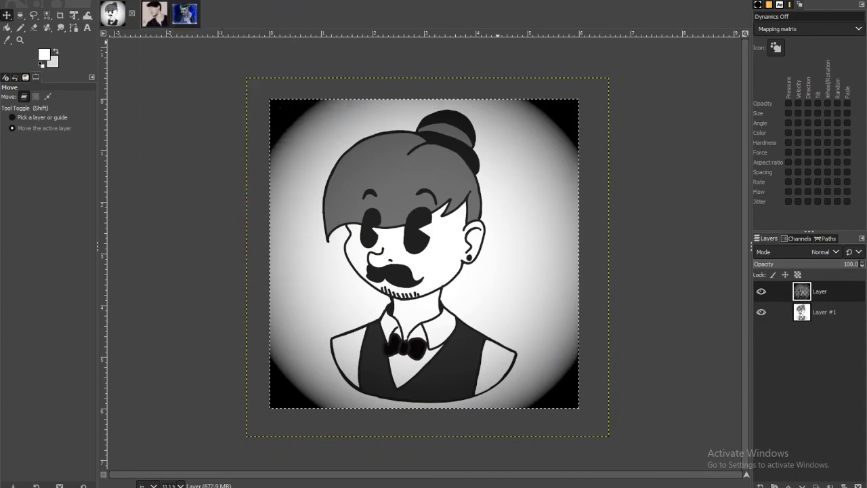
pyautogui.click(175, 1)
pyautogui.moveTo(260, 169)
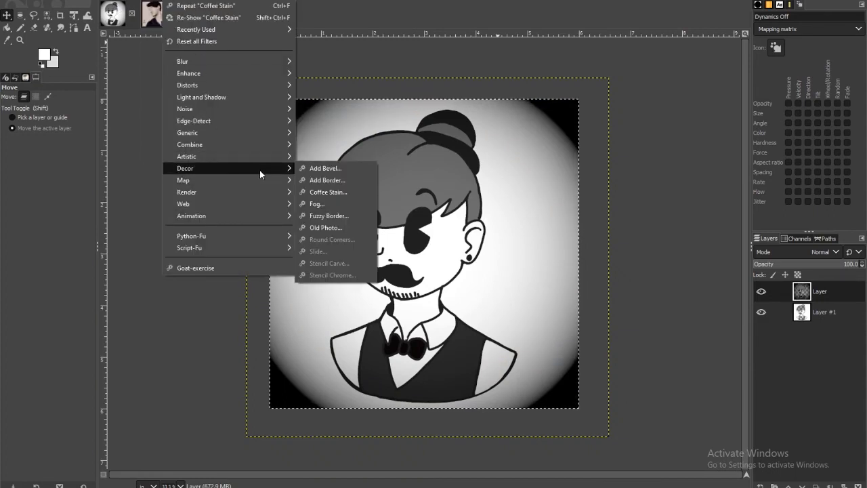
pyautogui.click(340, 229)
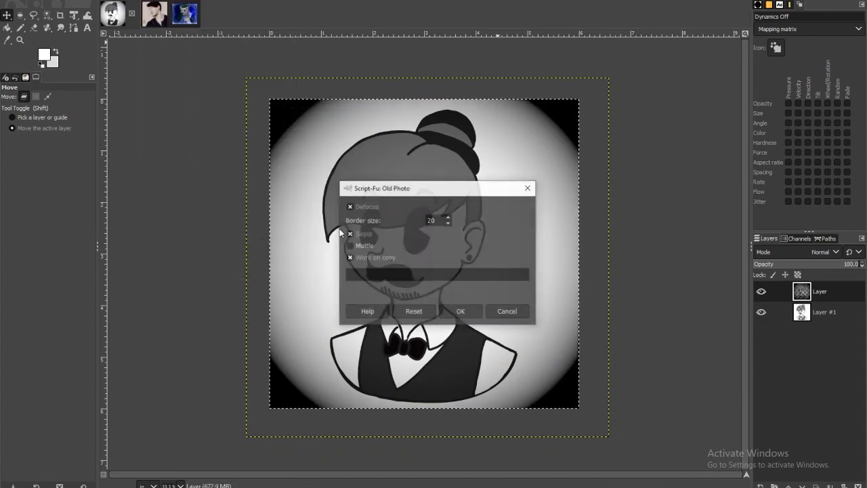
pyautogui.click(457, 311)
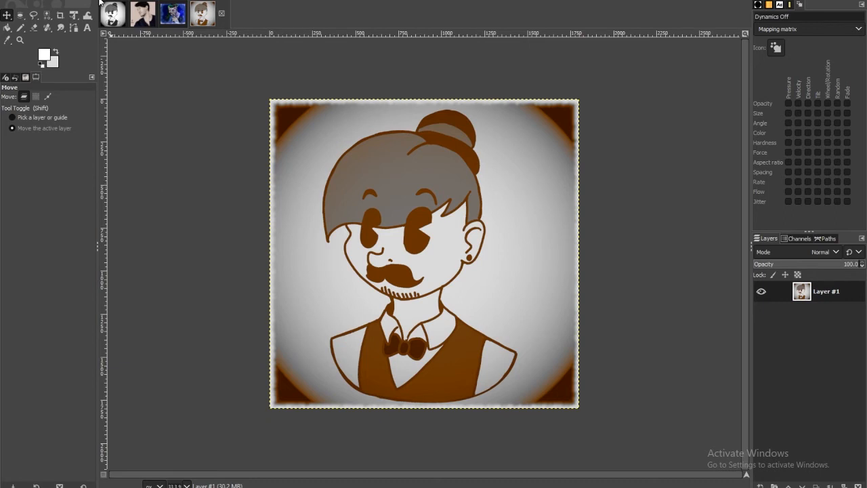
# Step: Compare the sepia old-photo copy with the original black-and-white cartoon portrait by alternating between the two images
pyautogui.click(114, 14)
pyautogui.click(211, 17)
pyautogui.click(109, 13)
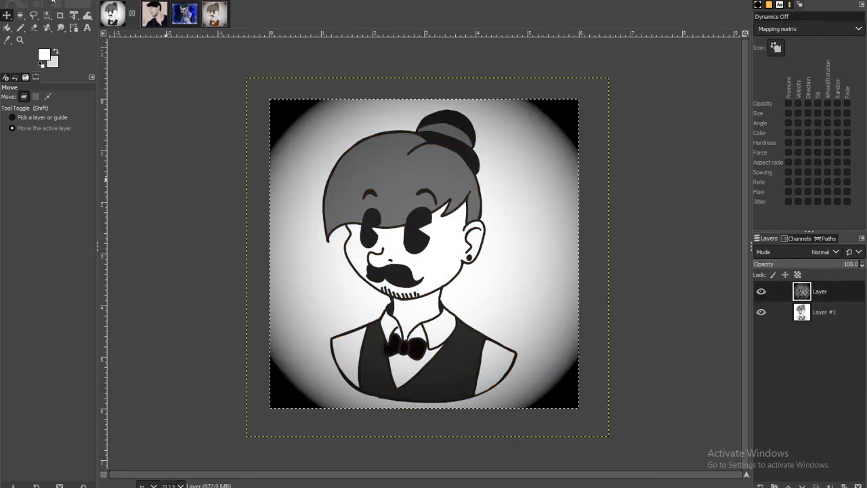
pyautogui.click(28, 1)
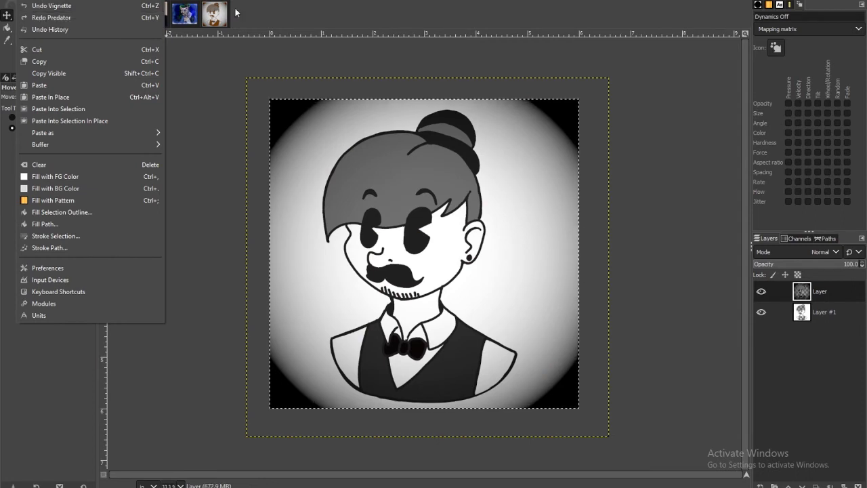
pyautogui.click(223, 75)
pyautogui.click(213, 21)
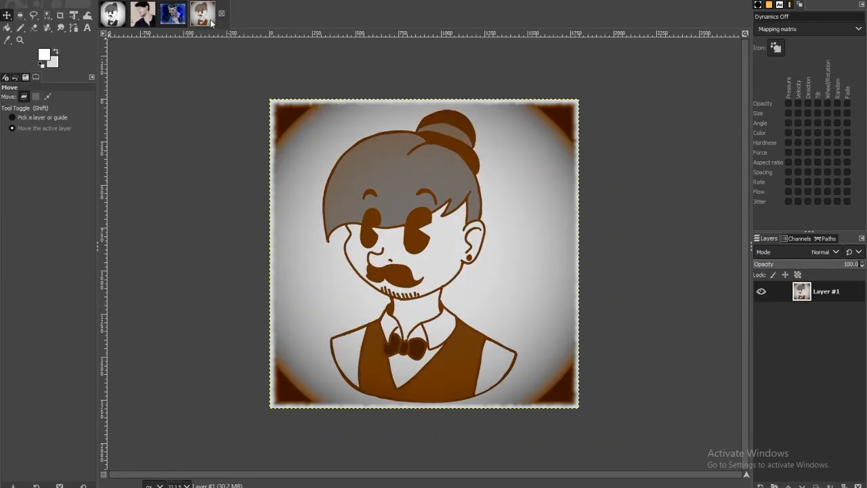
pyautogui.click(118, 15)
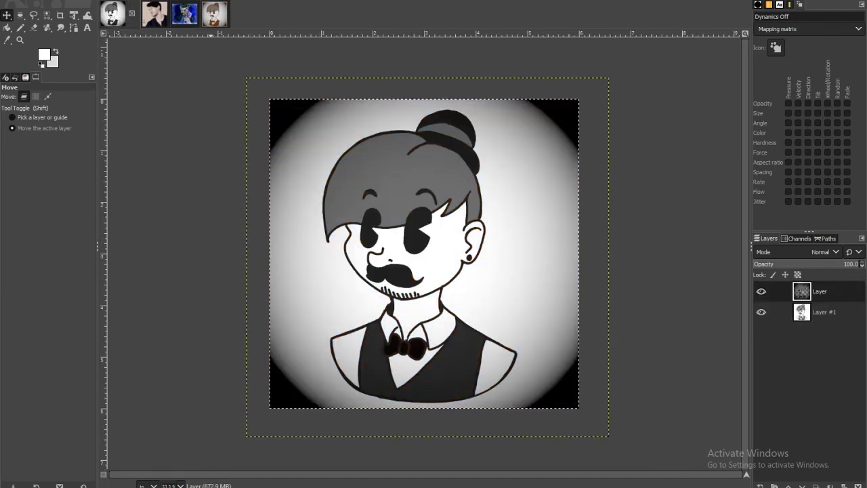
pyautogui.click(214, 14)
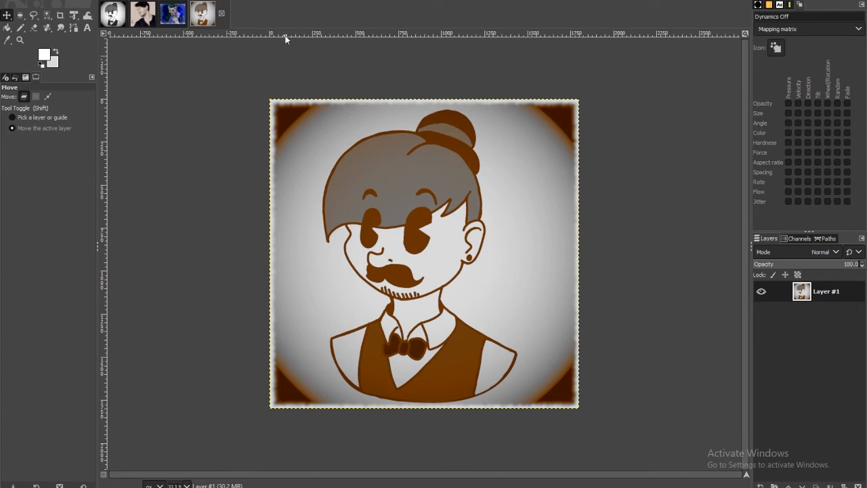
pyautogui.click(118, 8)
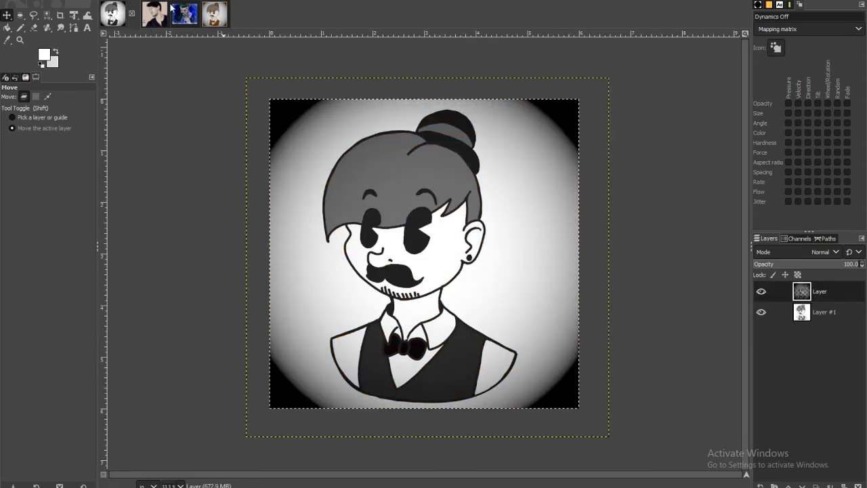
# Step: Try the Spyrogimp filter on the cartoon portrait with the PaintBrush tool and 89 fixed gear teeth
pyautogui.click(172, 1)
pyautogui.moveTo(196, 2)
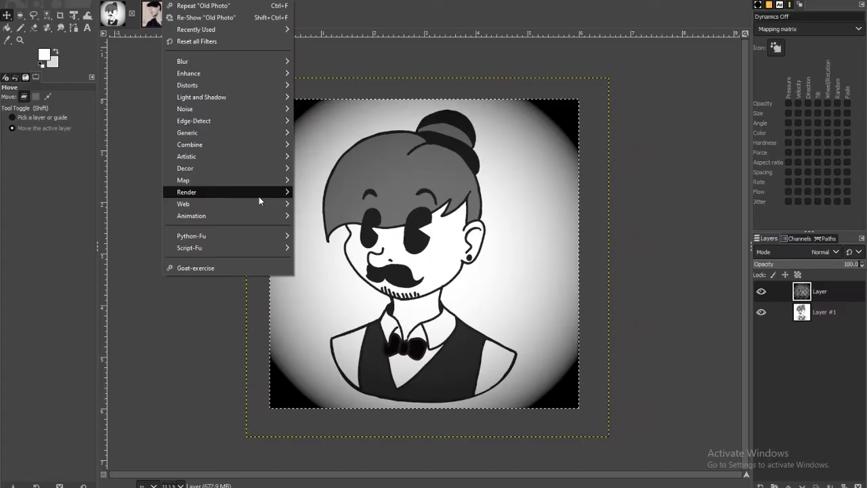
pyautogui.moveTo(259, 196)
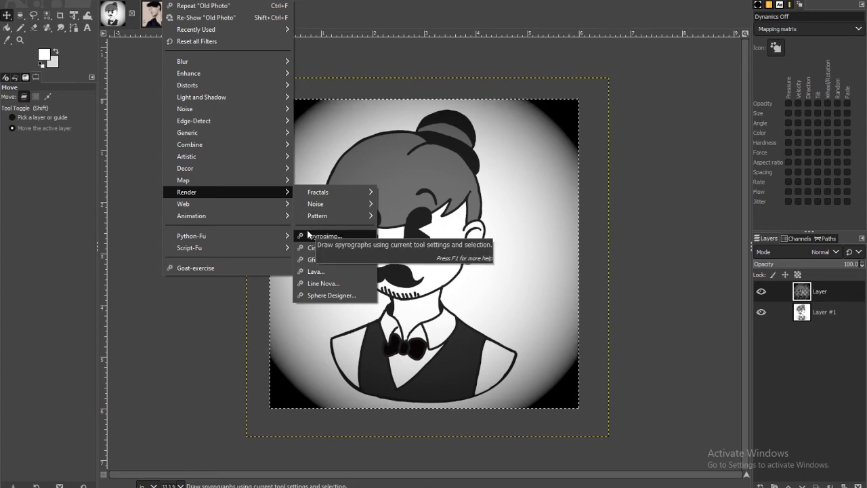
pyautogui.click(323, 236)
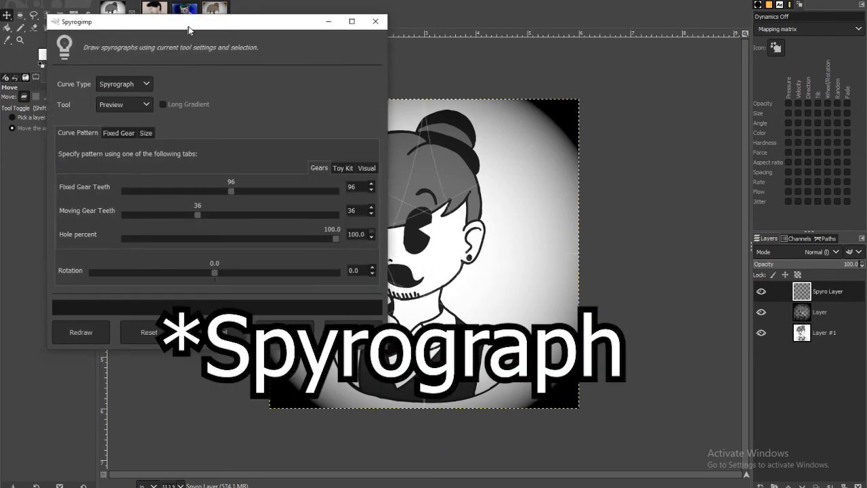
pyautogui.moveTo(184, 27); pyautogui.dragTo(704, 57)
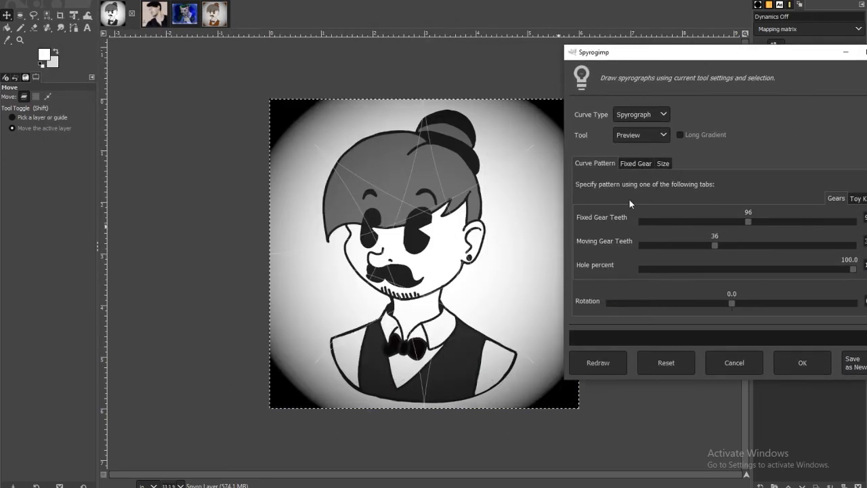
pyautogui.click(635, 136)
pyautogui.click(635, 137)
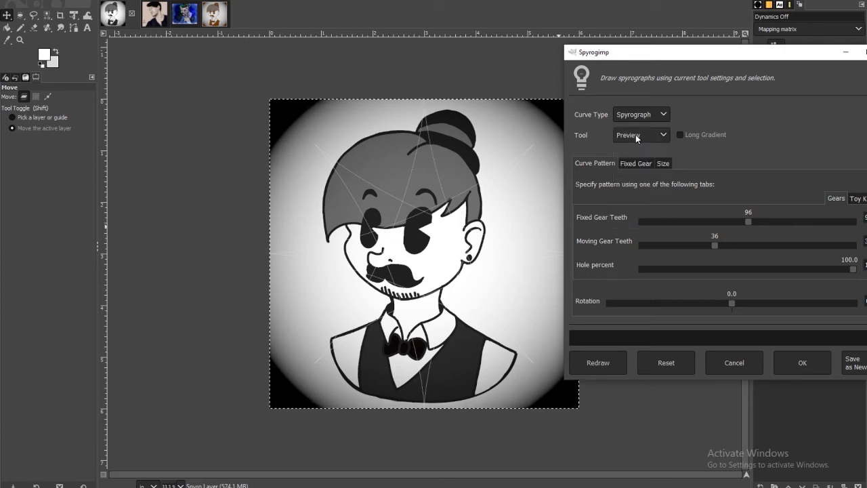
pyautogui.click(636, 136)
pyautogui.click(639, 148)
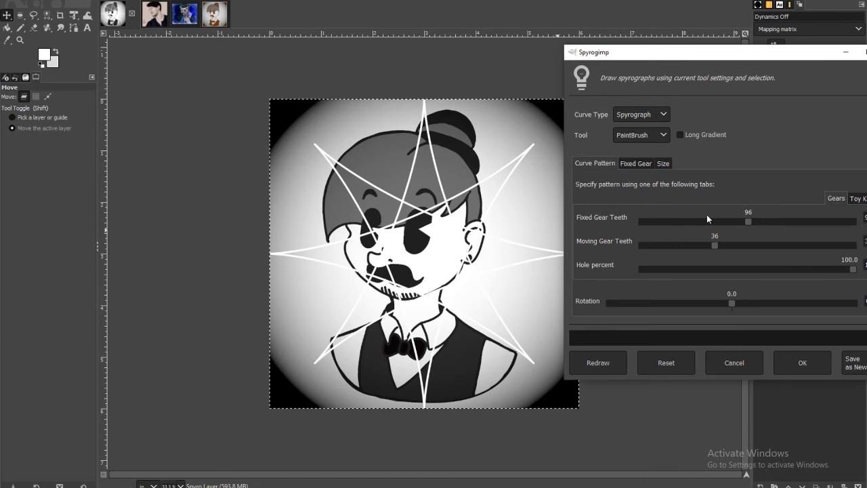
pyautogui.moveTo(749, 221)
pyautogui.mouseDown()
pyautogui.moveTo(719, 222)
pyautogui.moveTo(740, 222)
pyautogui.mouseUp()
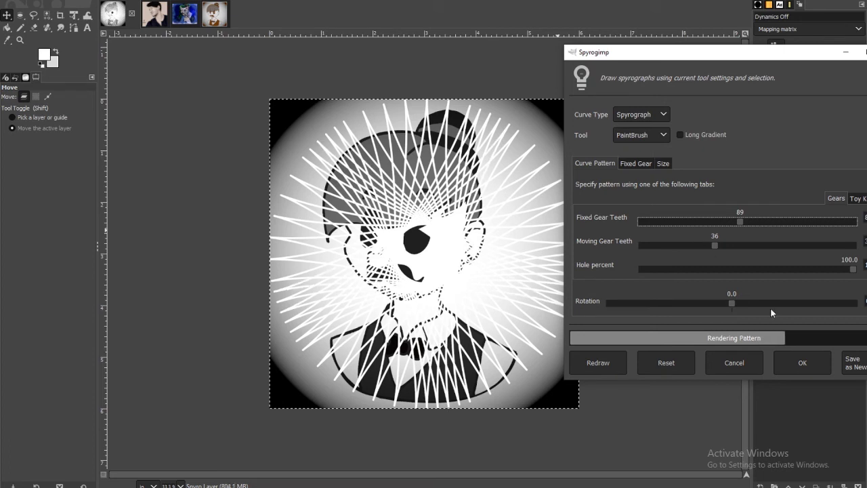
pyautogui.moveTo(755, 54); pyautogui.dragTo(680, 59)
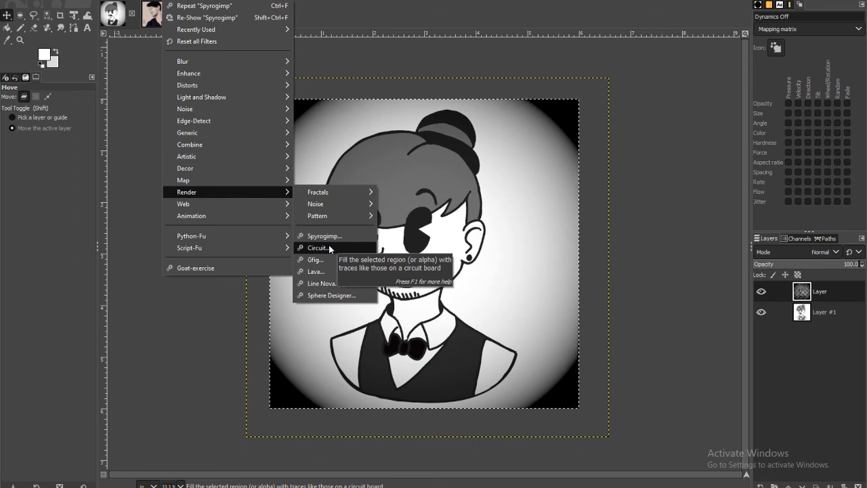
# Step: Try the Circuit filter on the cartoon portrait with its offered settings, and undo it
pyautogui.click(328, 248)
pyautogui.click(458, 315)
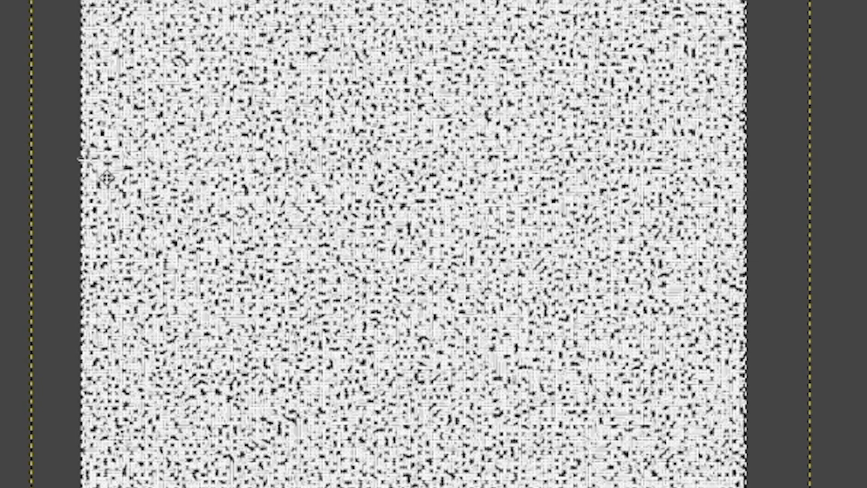
pyautogui.click(27, 1)
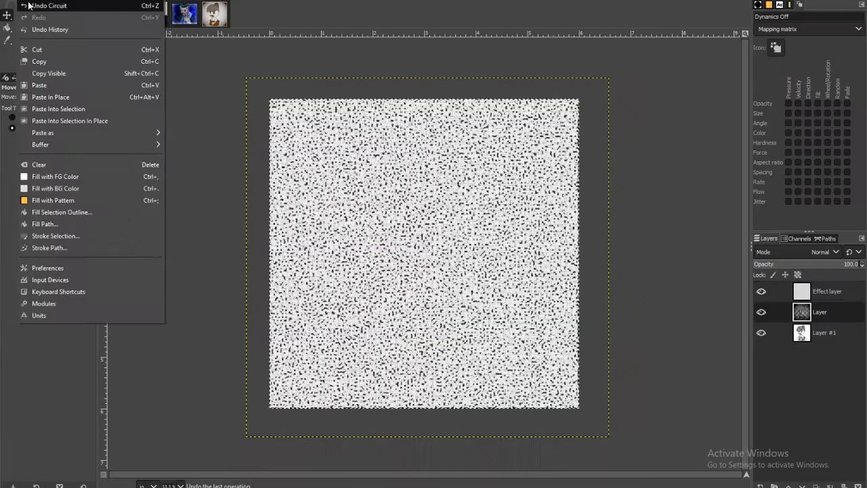
pyautogui.click(29, 5)
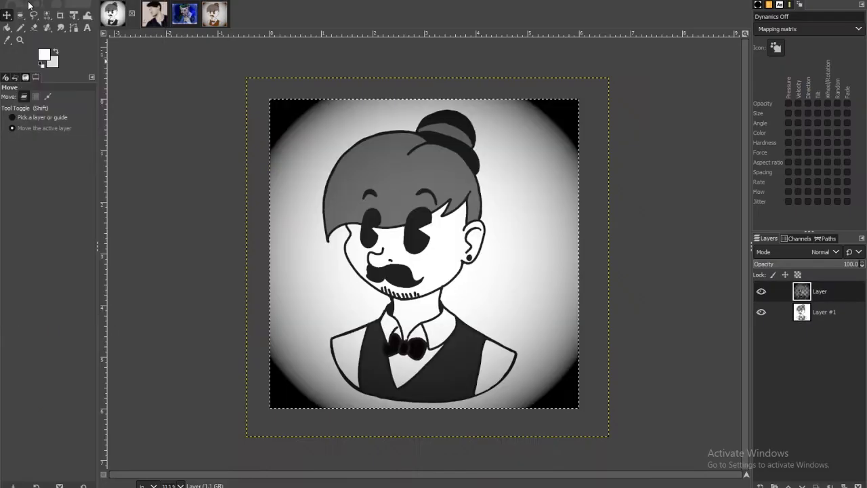
# Step: Open the Gfig filter for the cartoon portrait and draw an ellipse over the hair
pyautogui.click(177, 0)
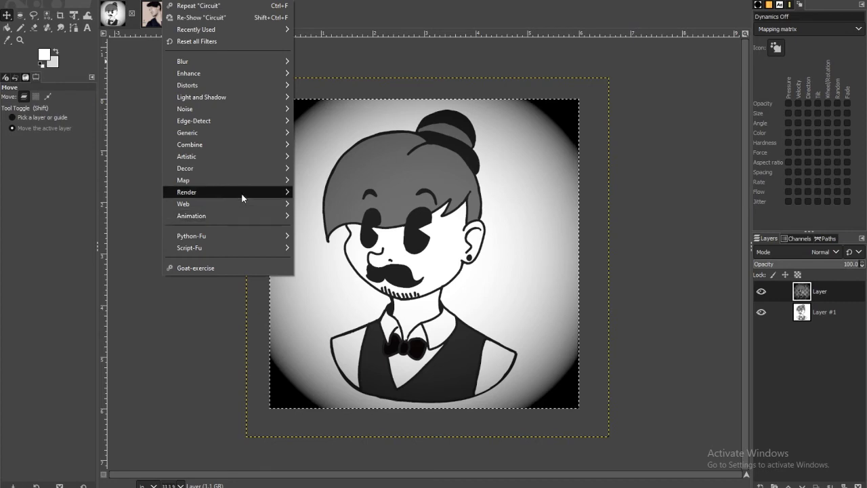
pyautogui.moveTo(237, 193)
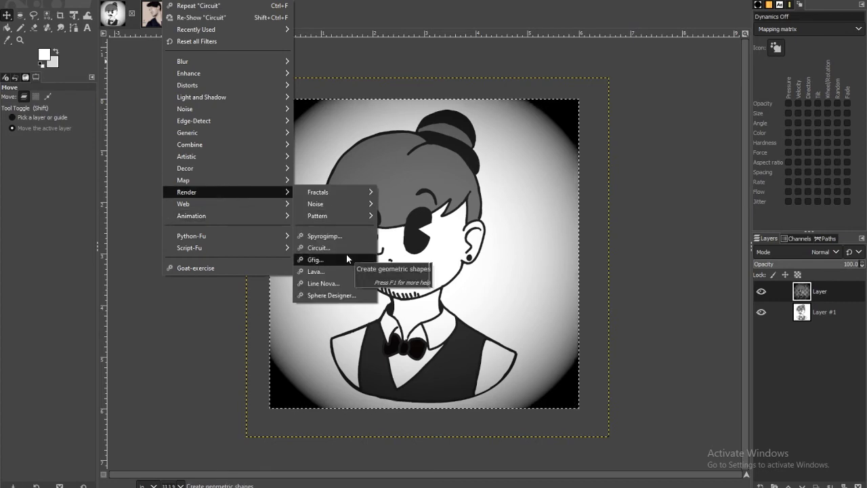
pyautogui.click(346, 256)
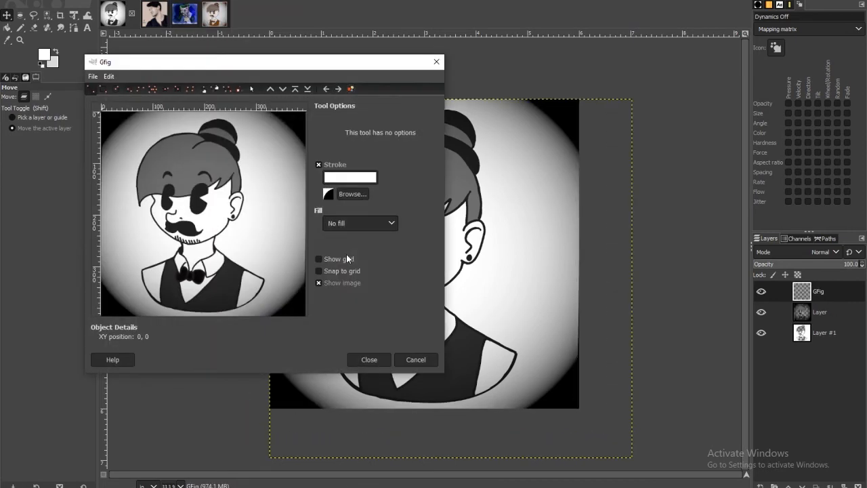
pyautogui.moveTo(262, 66); pyautogui.dragTo(600, 108)
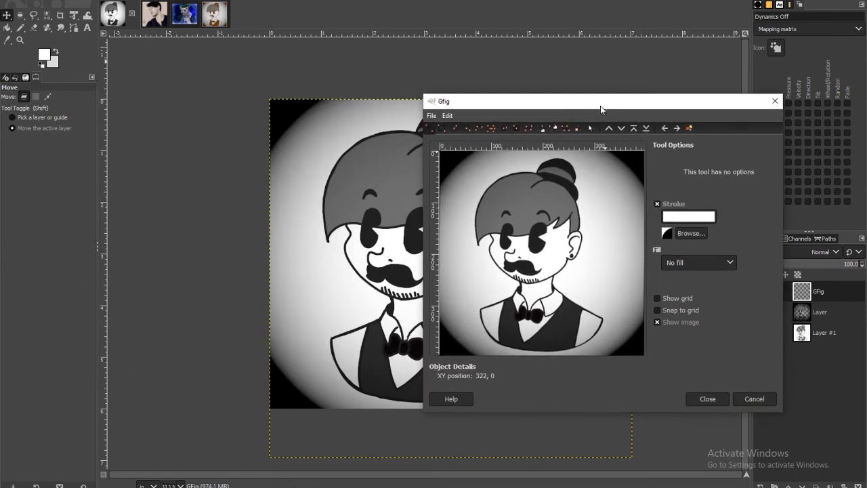
pyautogui.click(466, 128)
pyautogui.moveTo(493, 192); pyautogui.dragTo(514, 210)
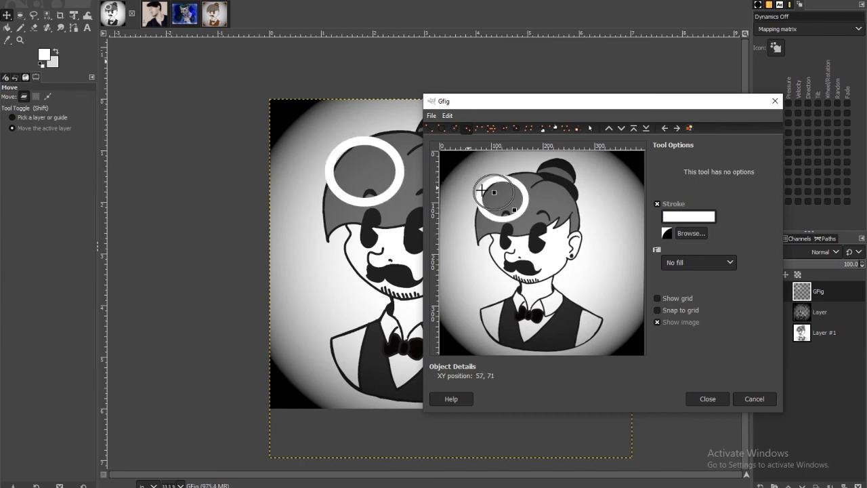
# Step: Try several more Gfig ellipses across the face, hair and bow tie, followed by an arc
pyautogui.moveTo(565, 238); pyautogui.dragTo(616, 274)
pyautogui.moveTo(556, 308); pyautogui.dragTo(508, 315)
pyautogui.moveTo(588, 203); pyautogui.dragTo(548, 273)
pyautogui.moveTo(514, 201); pyautogui.dragTo(497, 211)
pyautogui.moveTo(512, 242); pyautogui.dragTo(491, 262)
pyautogui.moveTo(547, 204); pyautogui.dragTo(535, 221)
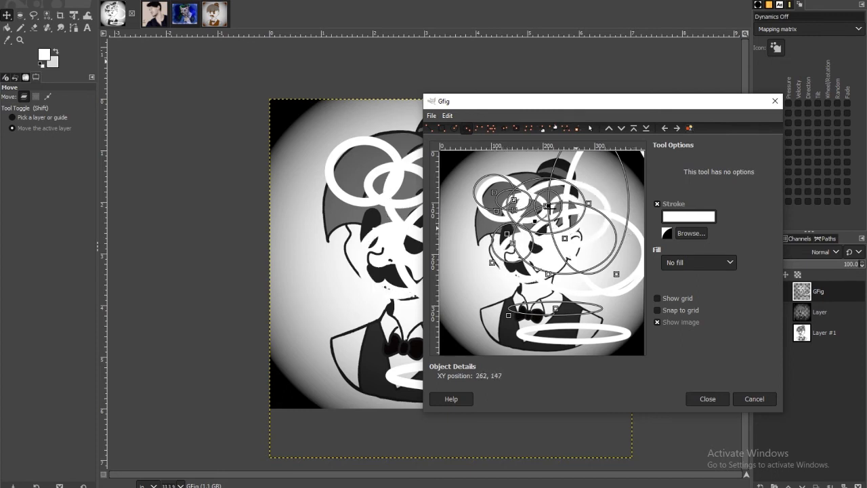
pyautogui.click(478, 127)
pyautogui.moveTo(452, 228)
pyautogui.mouseDown()
pyautogui.moveTo(490, 267)
pyautogui.moveTo(512, 274)
pyautogui.mouseUp()
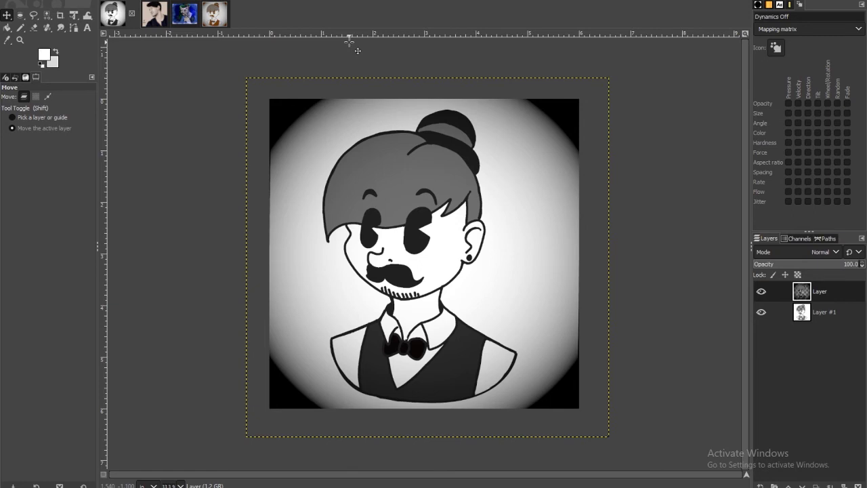
# Step: Draw an elliptical selection of about 1524 × 753 px across the cartoon's head, and undo it
pyautogui.click(21, 15)
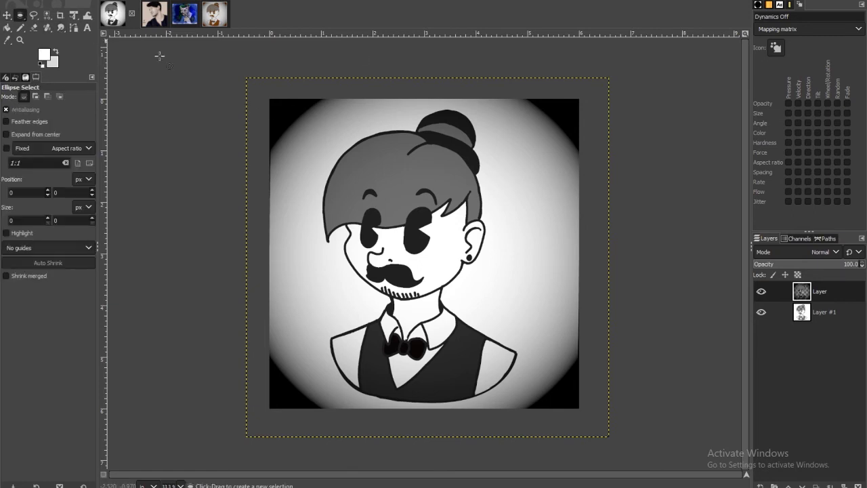
pyautogui.moveTo(276, 118); pyautogui.dragTo(538, 246)
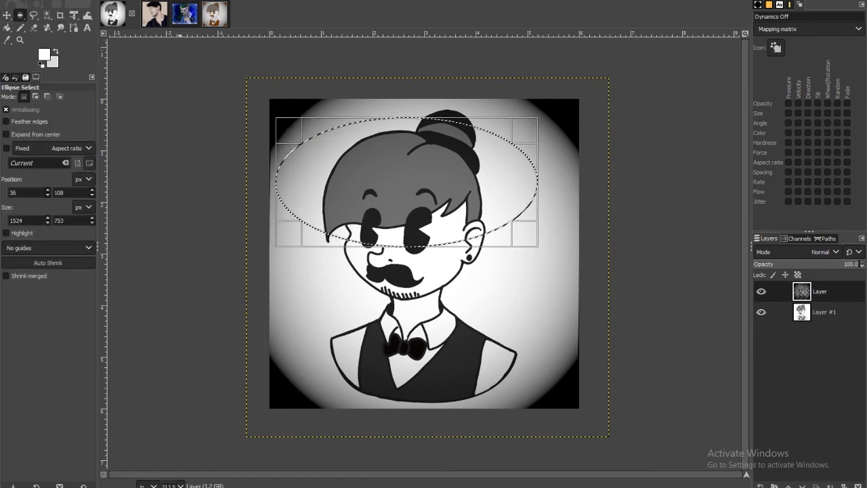
pyautogui.click(27, 1)
pyautogui.click(47, 6)
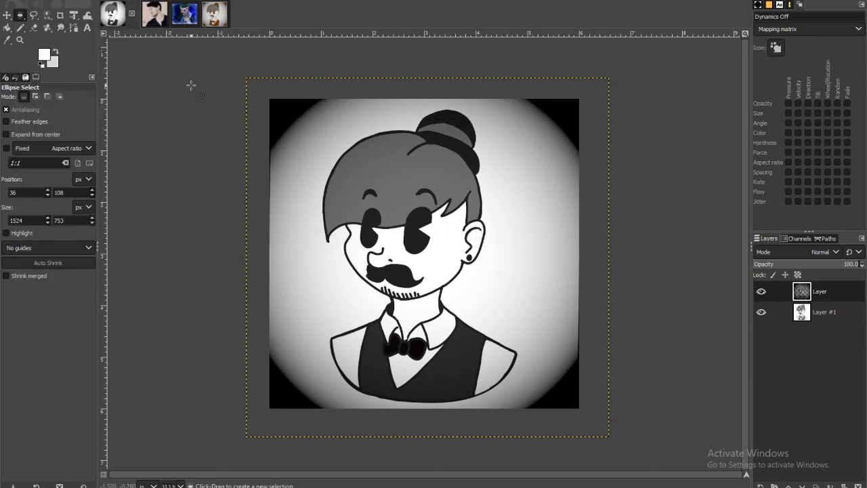
# Step: Apply the Line Nova filter to the cartoon portrait with 200 lines, sharpness 1.0, offset radius 100 and randomness 30
pyautogui.click(171, 1)
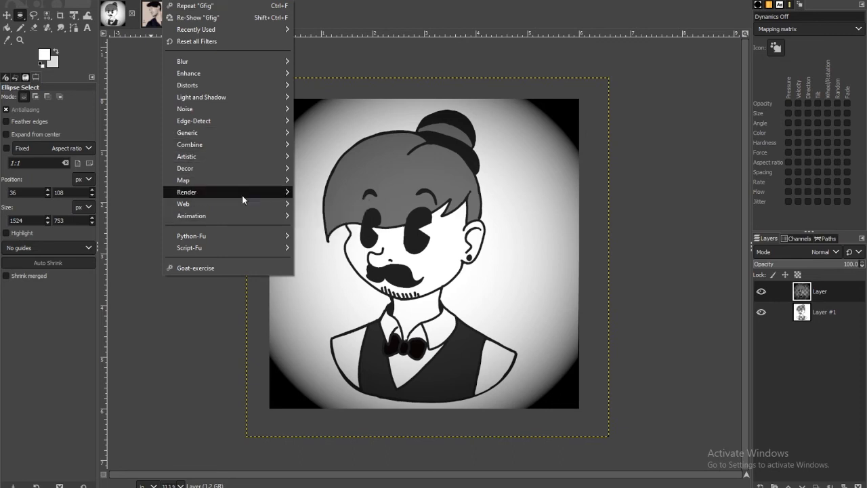
pyautogui.moveTo(242, 194)
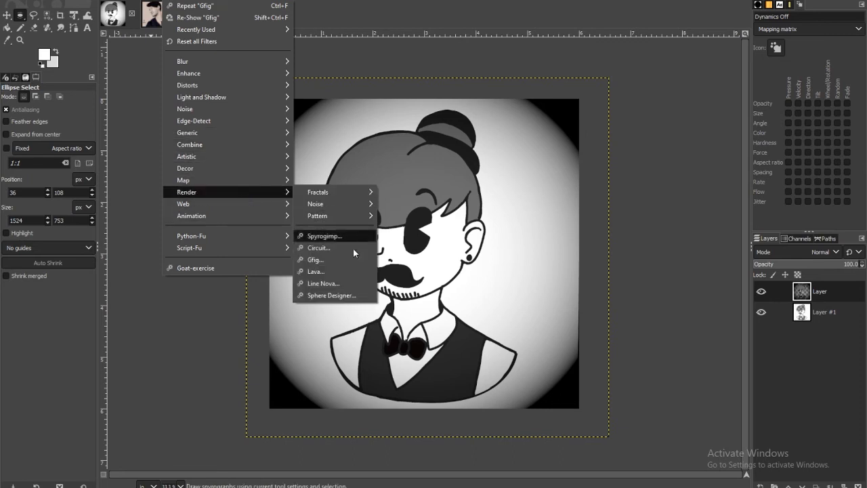
pyautogui.click(338, 283)
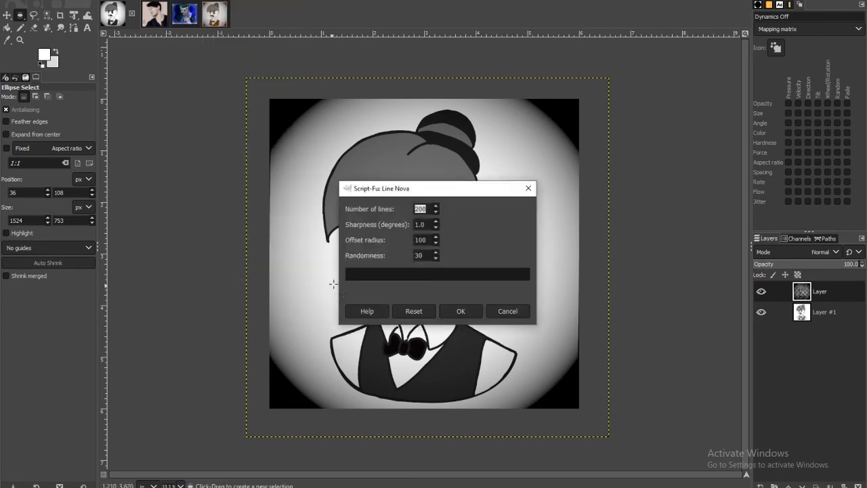
pyautogui.click(443, 309)
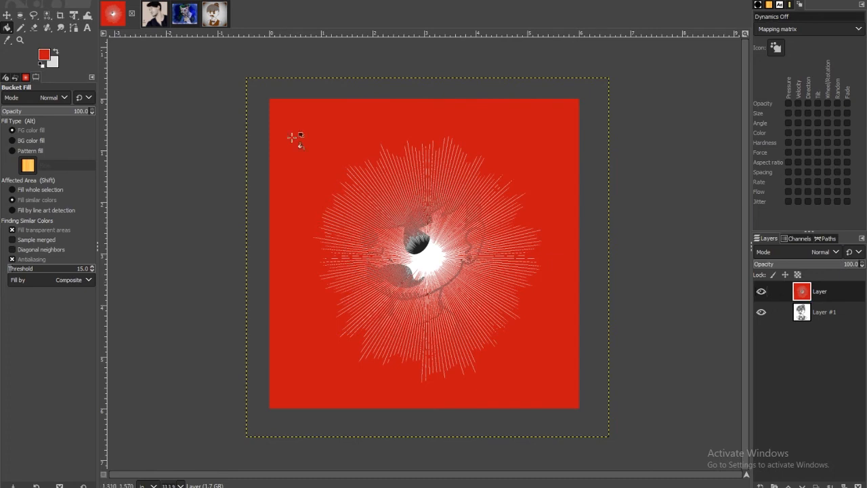
# Step: Undo the Line Nova effect and create a Rippling animation of the cartoon portrait with strength 3.0, 20 frames and Wrap edge behavior
pyautogui.click(44, 2)
pyautogui.click(30, 11)
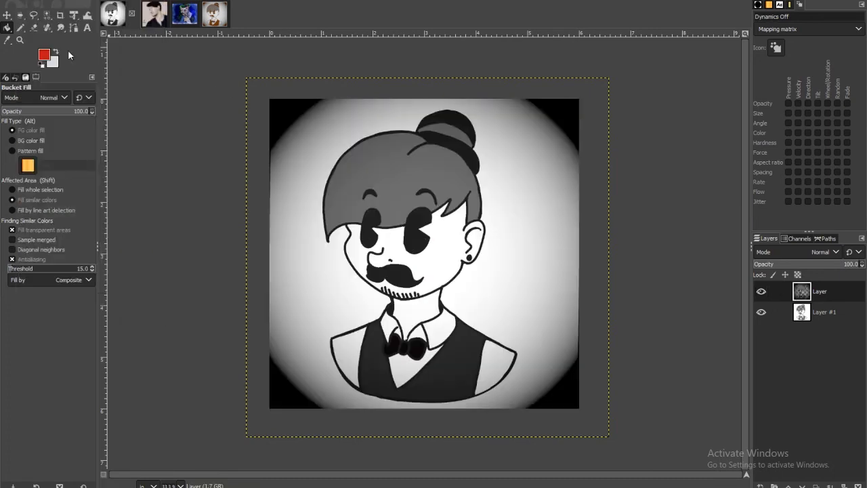
pyautogui.click(178, 1)
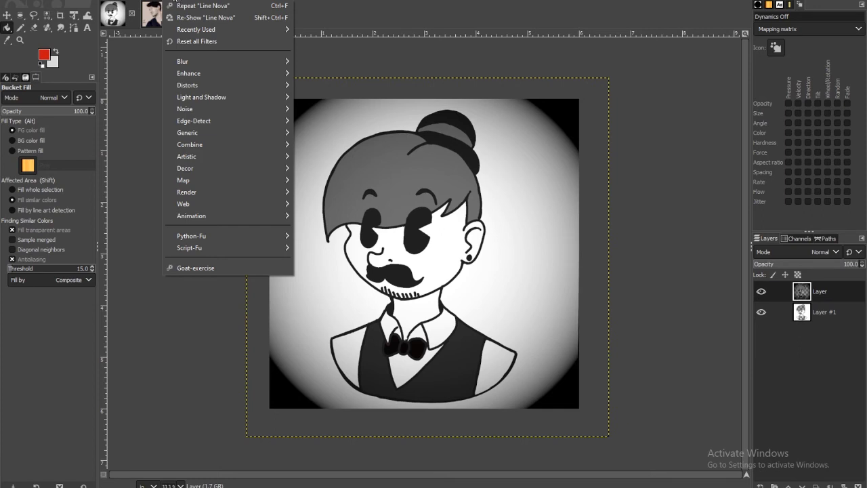
pyautogui.moveTo(244, 194)
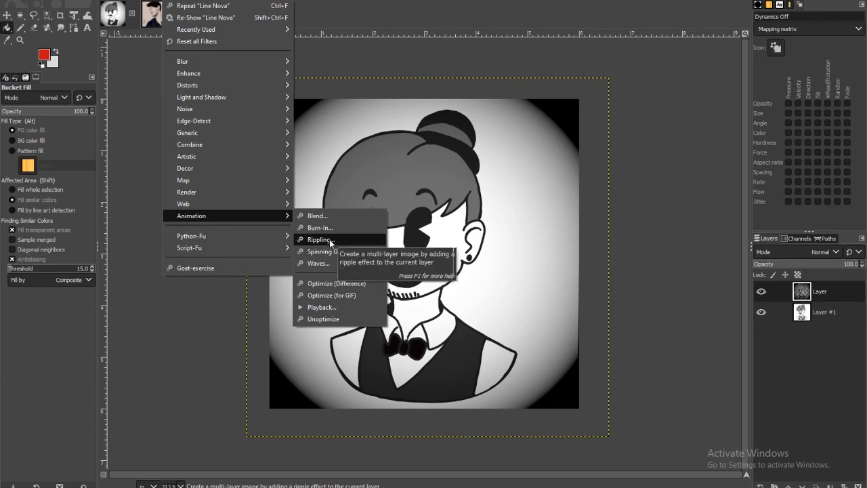
pyautogui.click(329, 239)
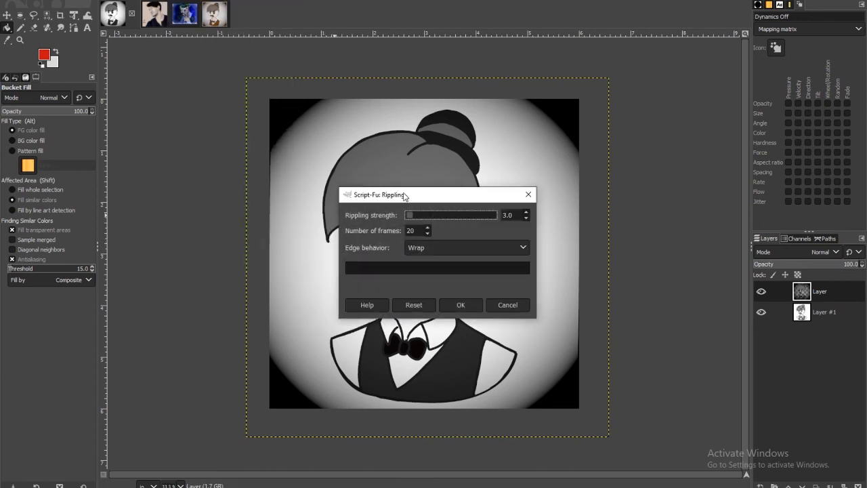
pyautogui.click(456, 305)
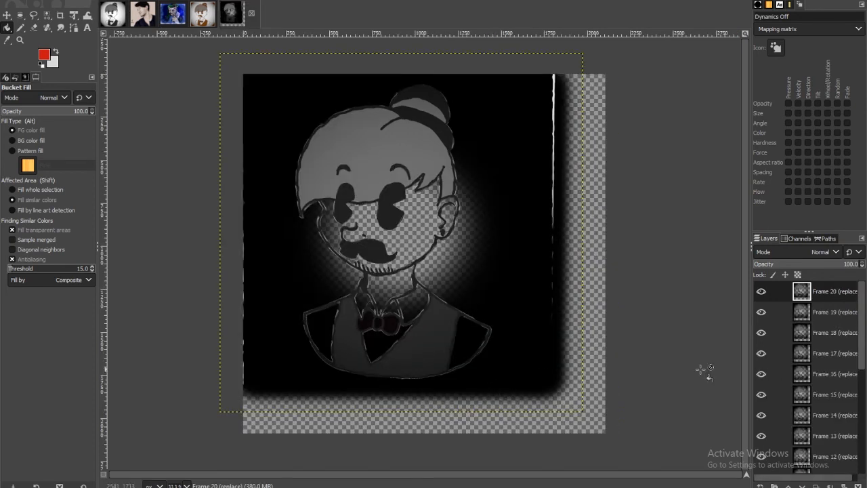
# Step: Hide the Frame 20 layer of the rippling animation and show it again
pyautogui.click(831, 312)
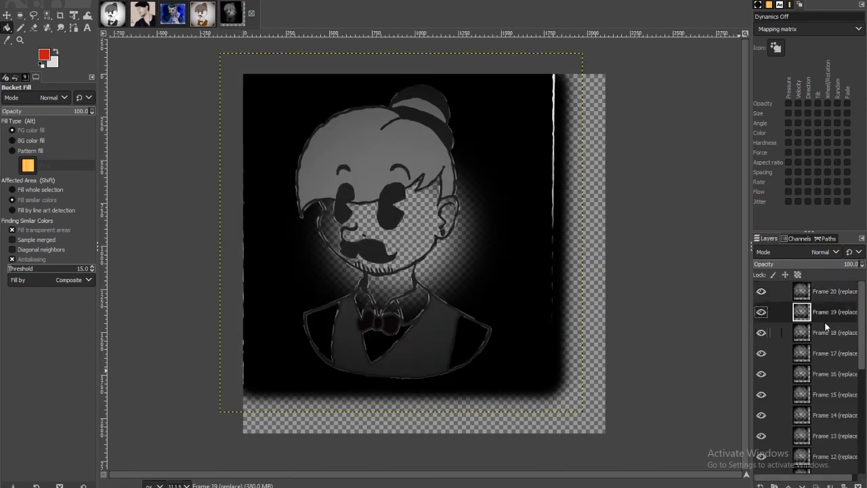
pyautogui.click(827, 292)
pyautogui.click(761, 292)
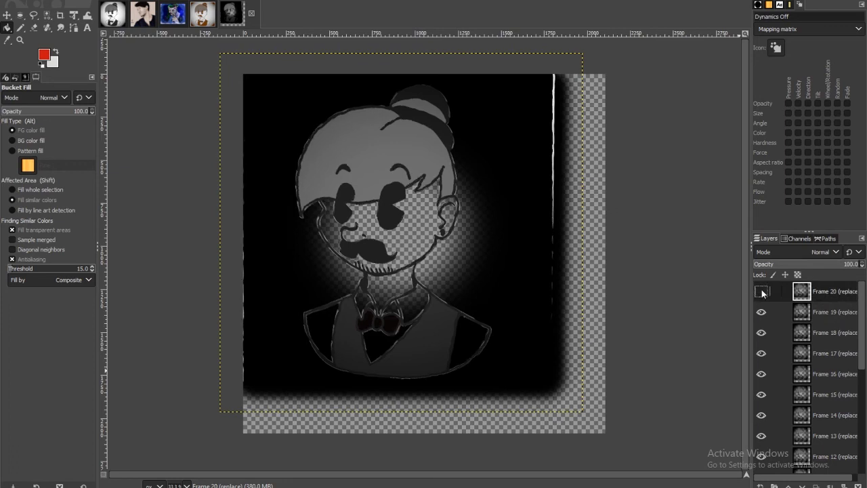
pyautogui.click(761, 291)
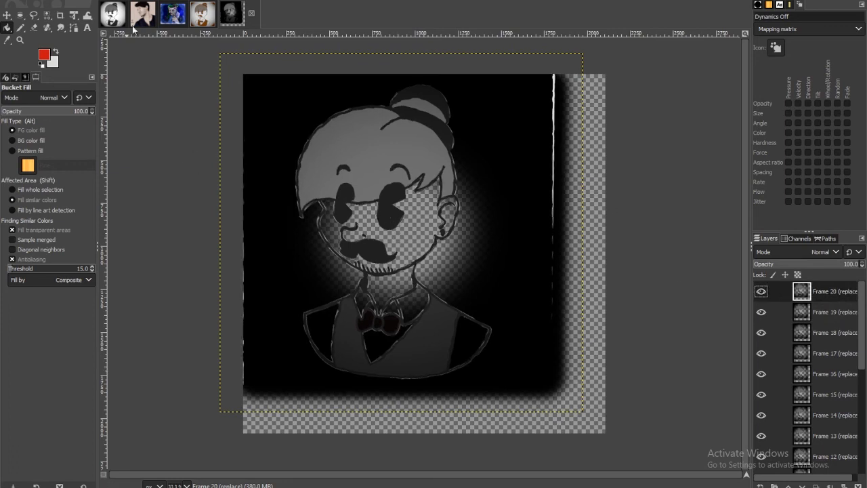
# Step: Open the animation playback preview for the rippling frames and reposition its window
pyautogui.click(163, 3)
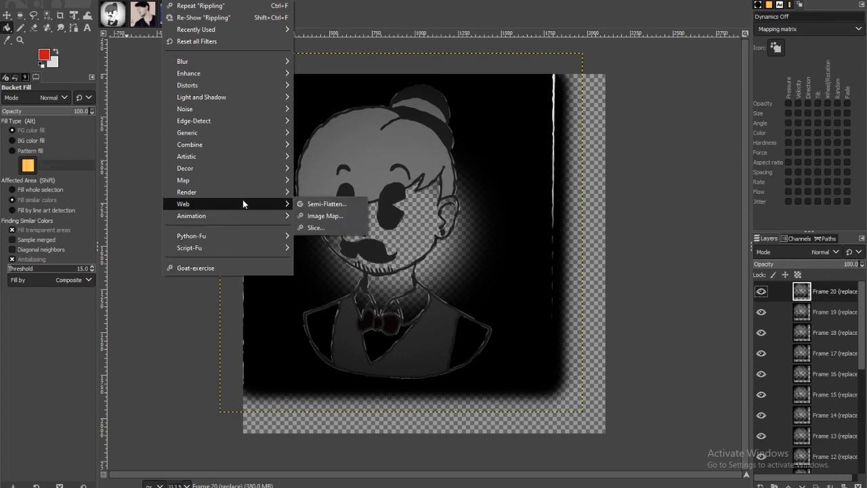
pyautogui.moveTo(255, 217)
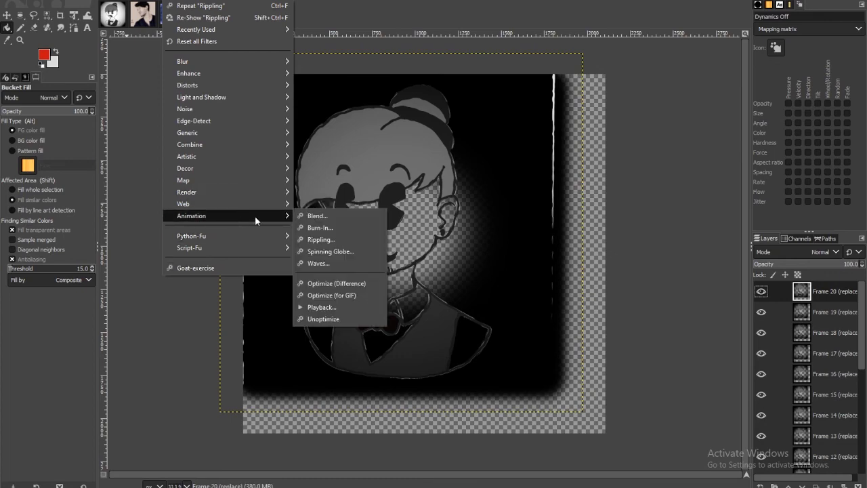
pyautogui.click(331, 306)
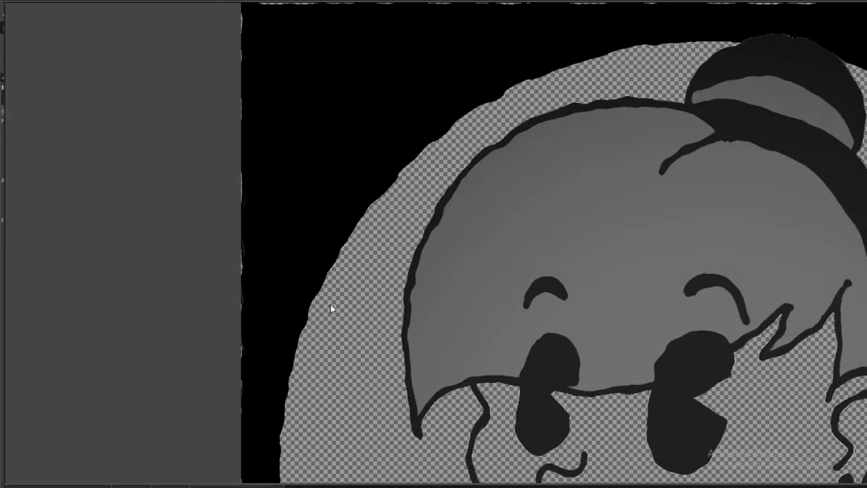
pyautogui.moveTo(685, 2); pyautogui.dragTo(426, 9)
pyautogui.moveTo(712, 16); pyautogui.dragTo(440, 5)
pyautogui.click(796, 5)
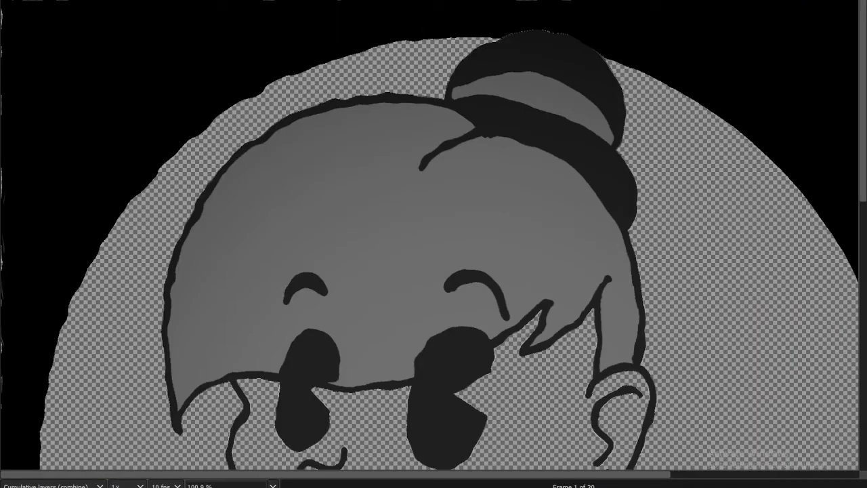
# Step: Set the playback preview's zoom to 51.0 % and play the rippling animation
pyautogui.scroll(-5, 549, 268)
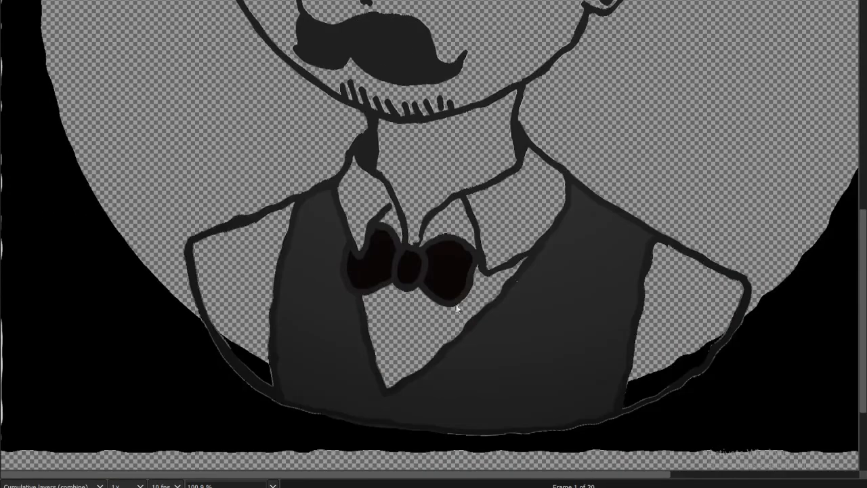
pyautogui.click(138, 484)
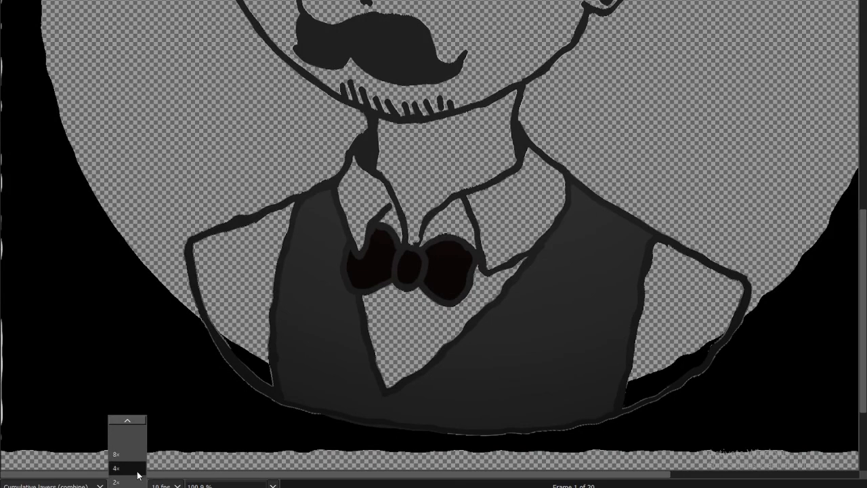
pyautogui.click(322, 483)
pyautogui.click(272, 485)
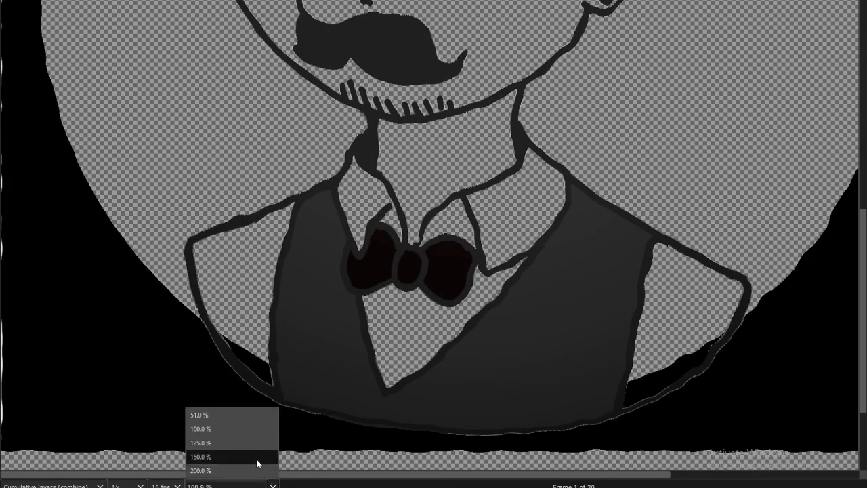
pyautogui.click(260, 419)
pyautogui.scroll(1, 260, 420)
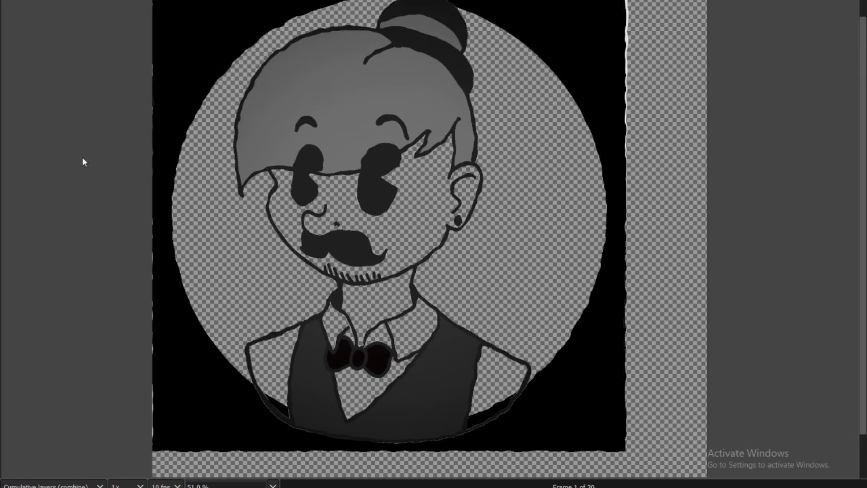
pyautogui.click(9, 0)
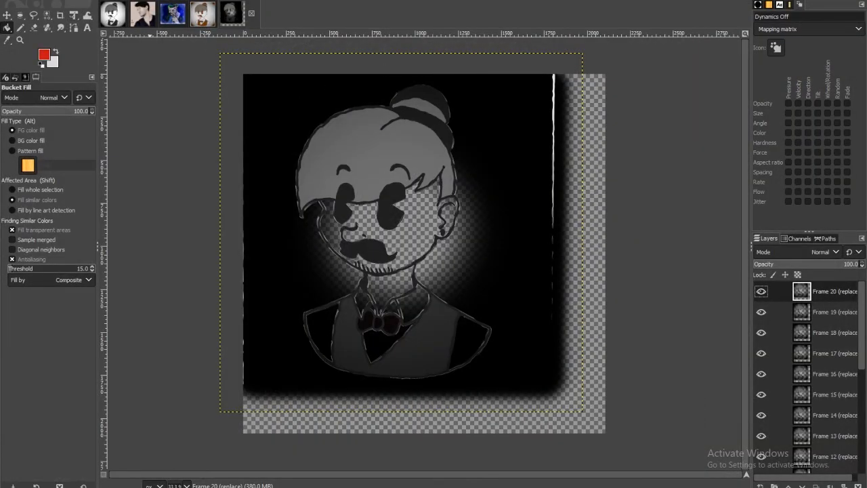
# Step: View the original cartoon portrait and return to the rippling frames image for comparison
pyautogui.click(23, 2)
pyautogui.click(24, 2)
pyautogui.click(111, 16)
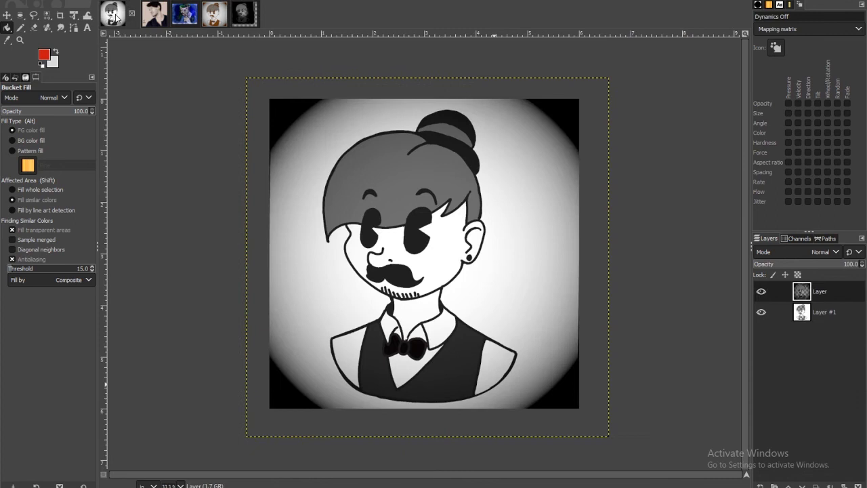
pyautogui.click(227, 14)
pyautogui.click(240, 15)
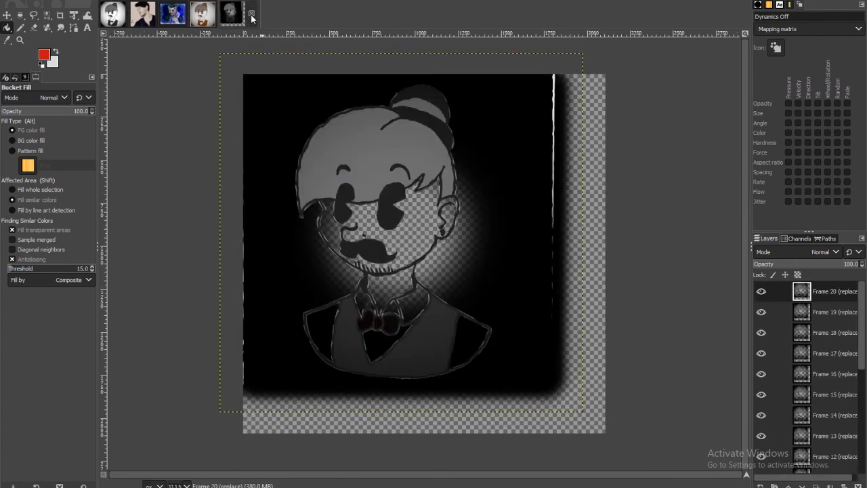
# Step: Look through the rippling image's stack of frame layers and cancel the request to close the image
pyautogui.click(251, 14)
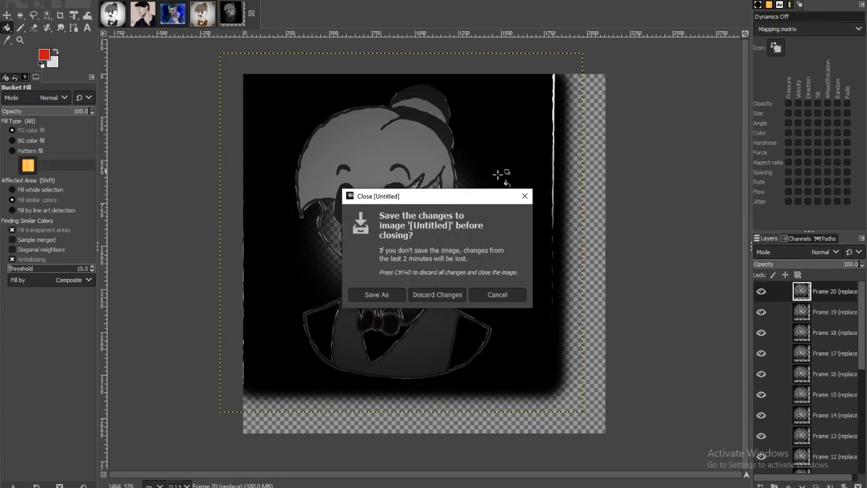
pyautogui.click(803, 351)
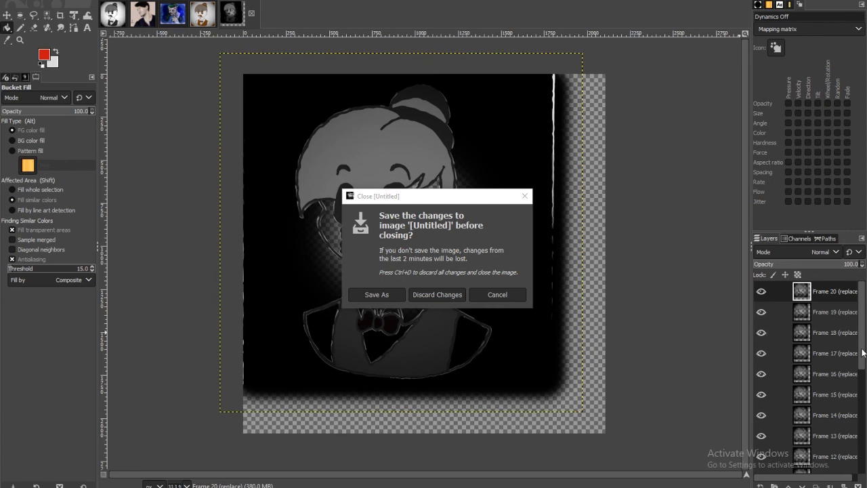
pyautogui.scroll(-5, 854, 427)
pyautogui.scroll(3, 854, 426)
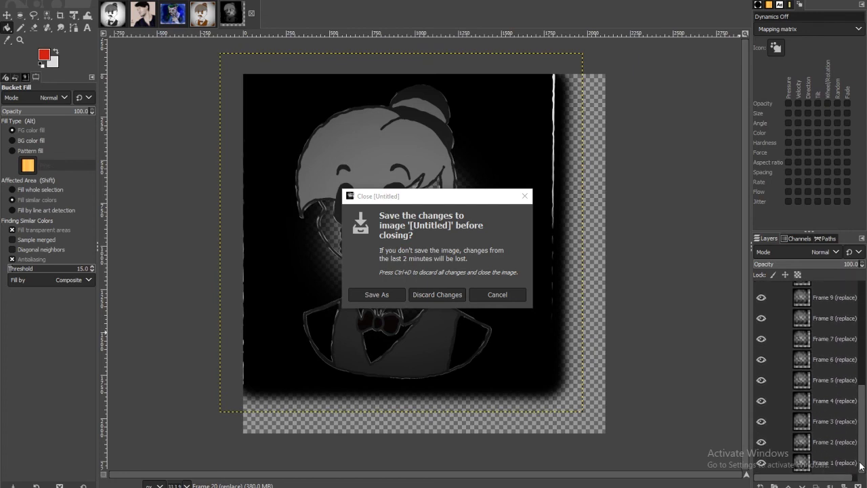
pyautogui.click(494, 294)
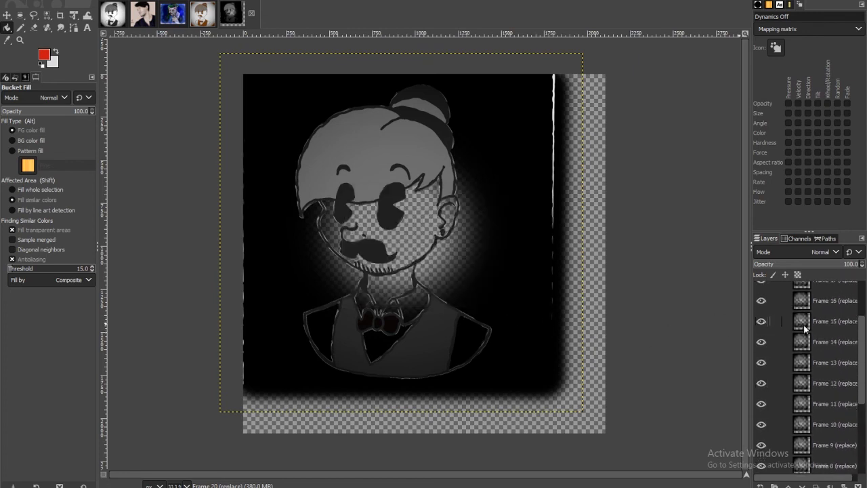
pyautogui.scroll(3, 806, 311)
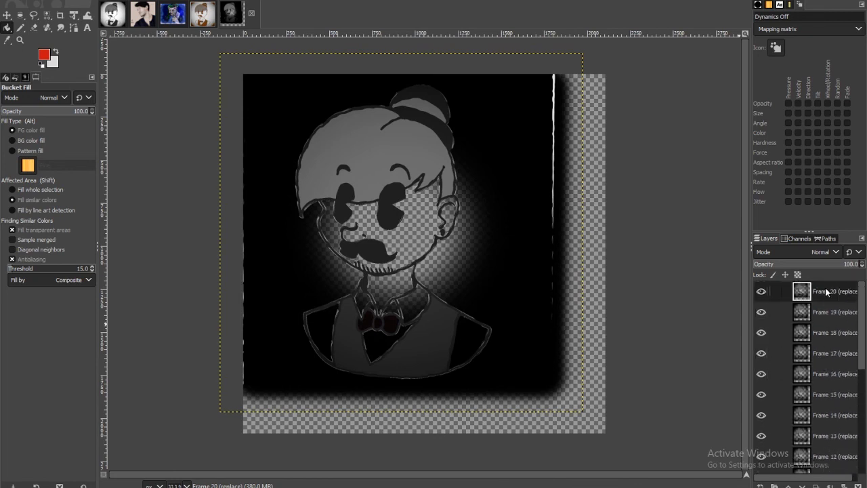
# Step: Close the rippling animation image, discarding its changes, and return to the cartoon portrait
pyautogui.click(251, 14)
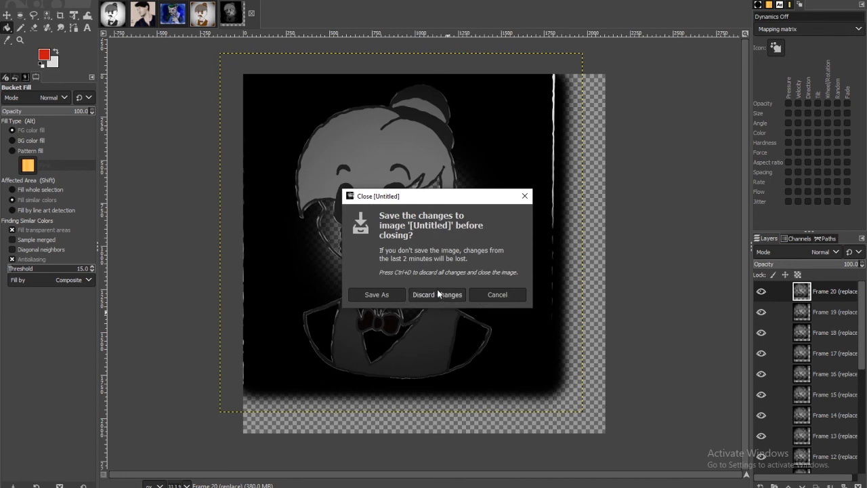
pyautogui.click(445, 295)
pyautogui.click(122, 19)
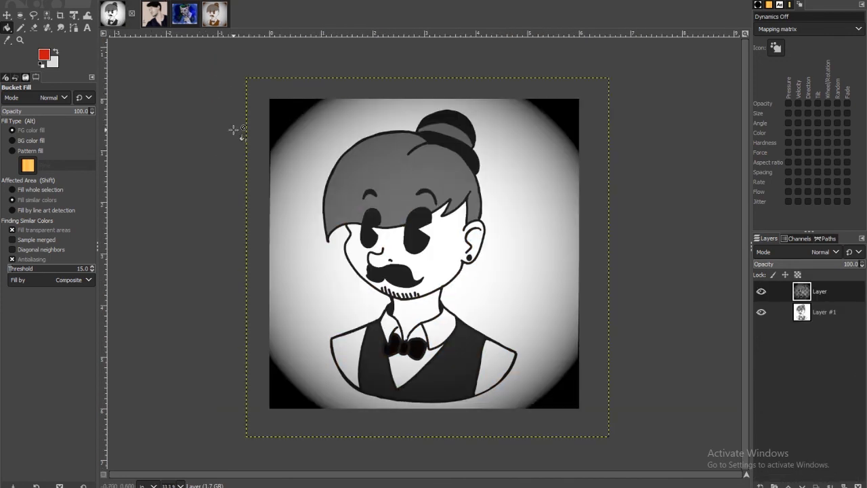
pyautogui.click(180, 2)
pyautogui.moveTo(188, 217)
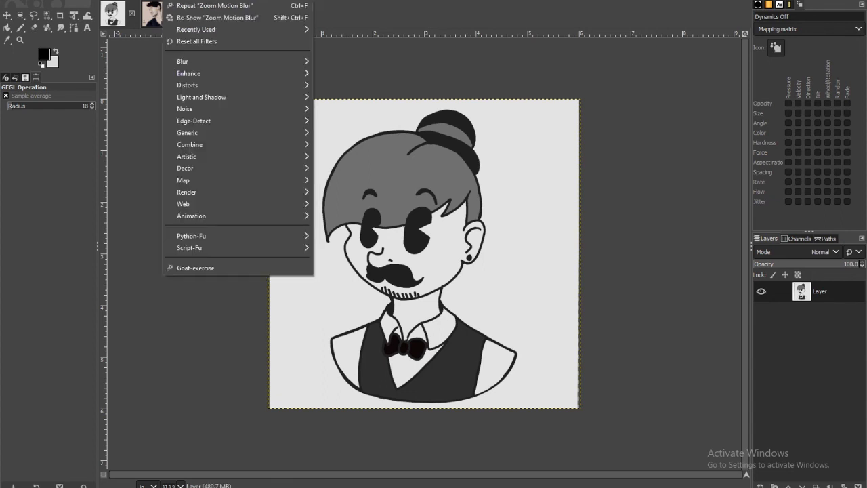
pyautogui.moveTo(199, 64)
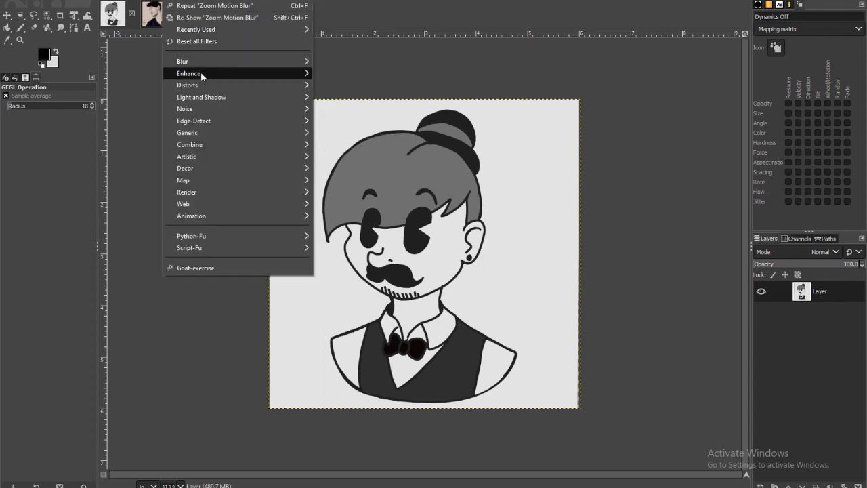